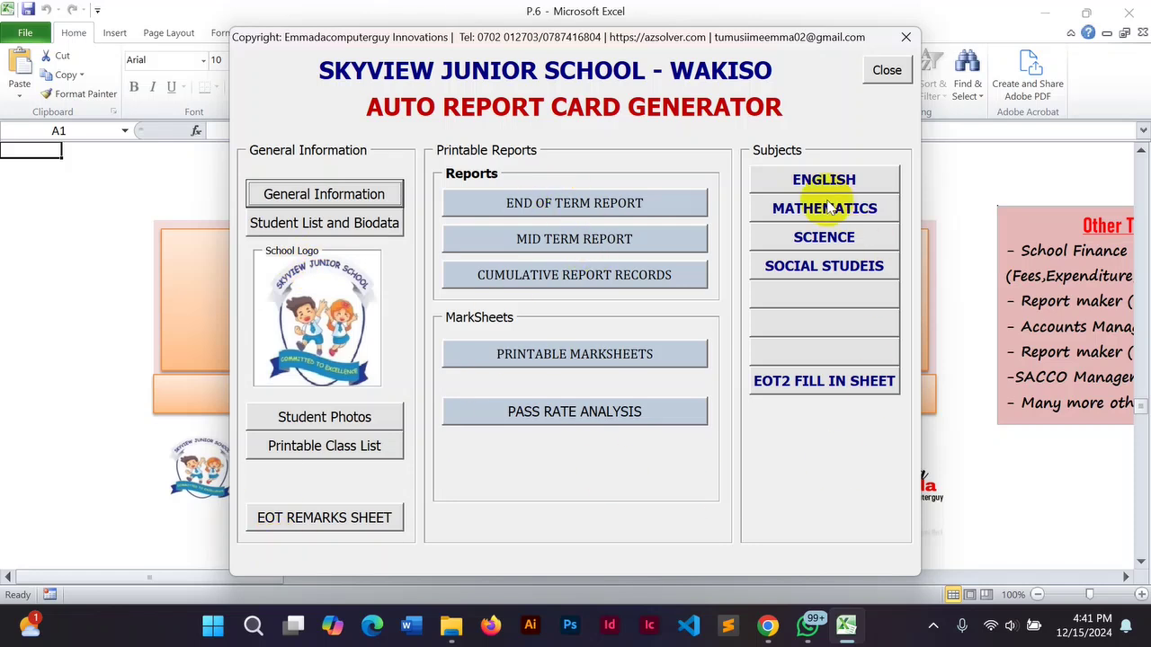
Open the General Information sheet and examine the mark ranges and grades in the grading table.
left_click(303, 197)
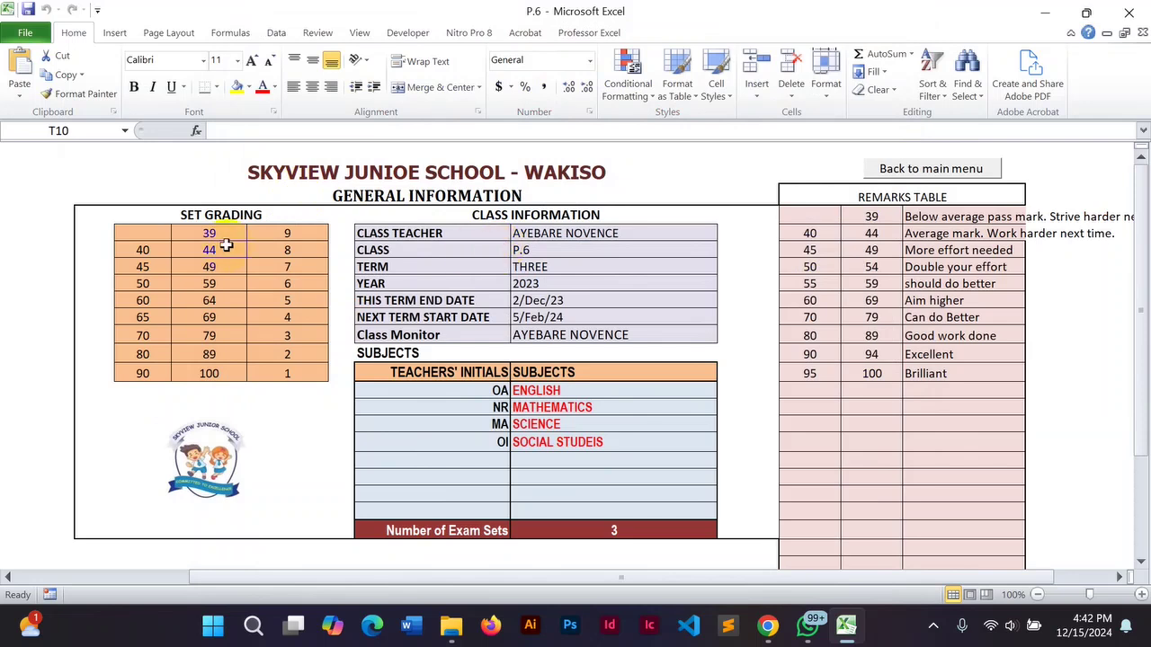
left_click(121, 231)
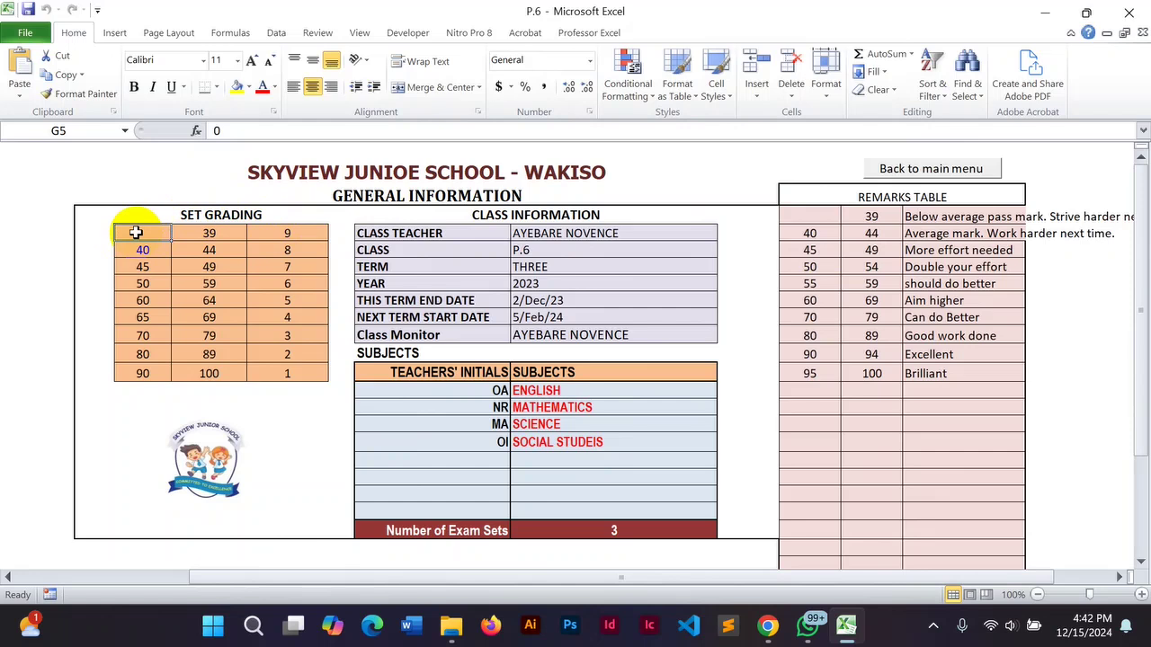
left_click(185, 232)
left_click(291, 231)
left_click(137, 251)
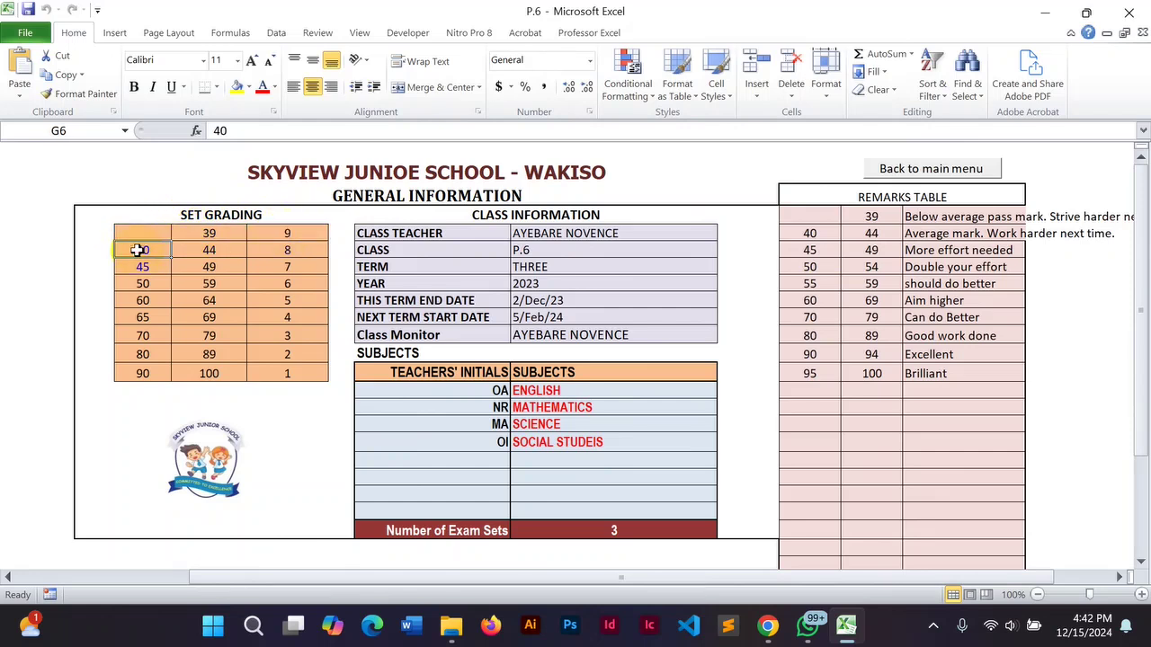
left_click(221, 253)
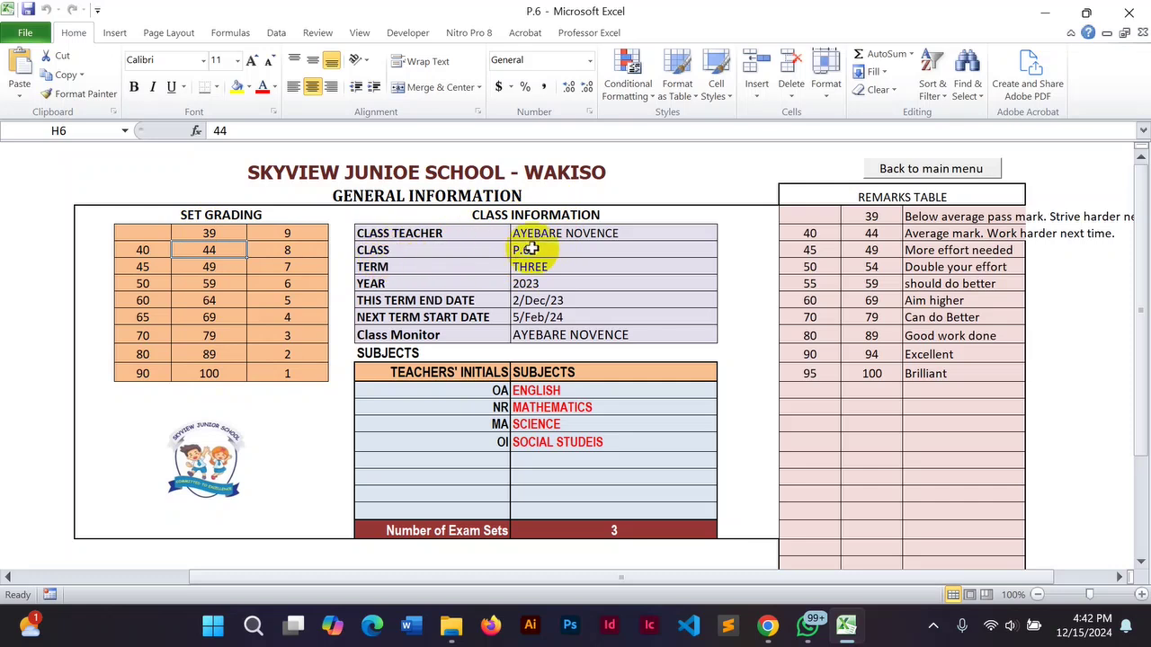
Set the year in the class information to 2024.
left_click(532, 283)
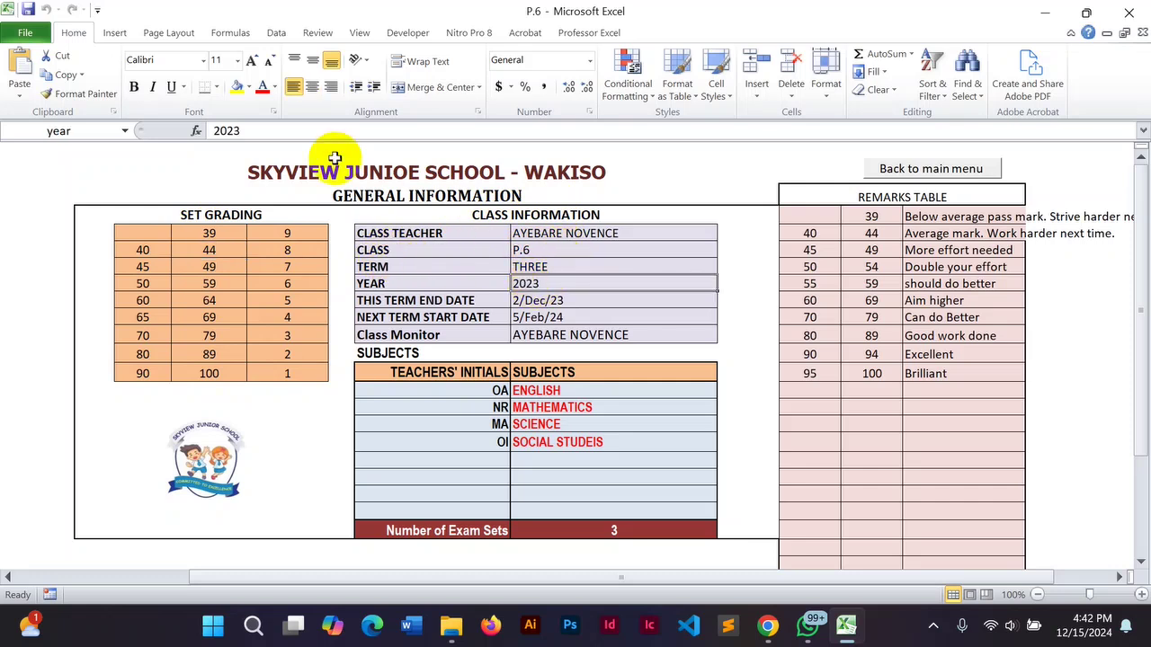
left_click(262, 130)
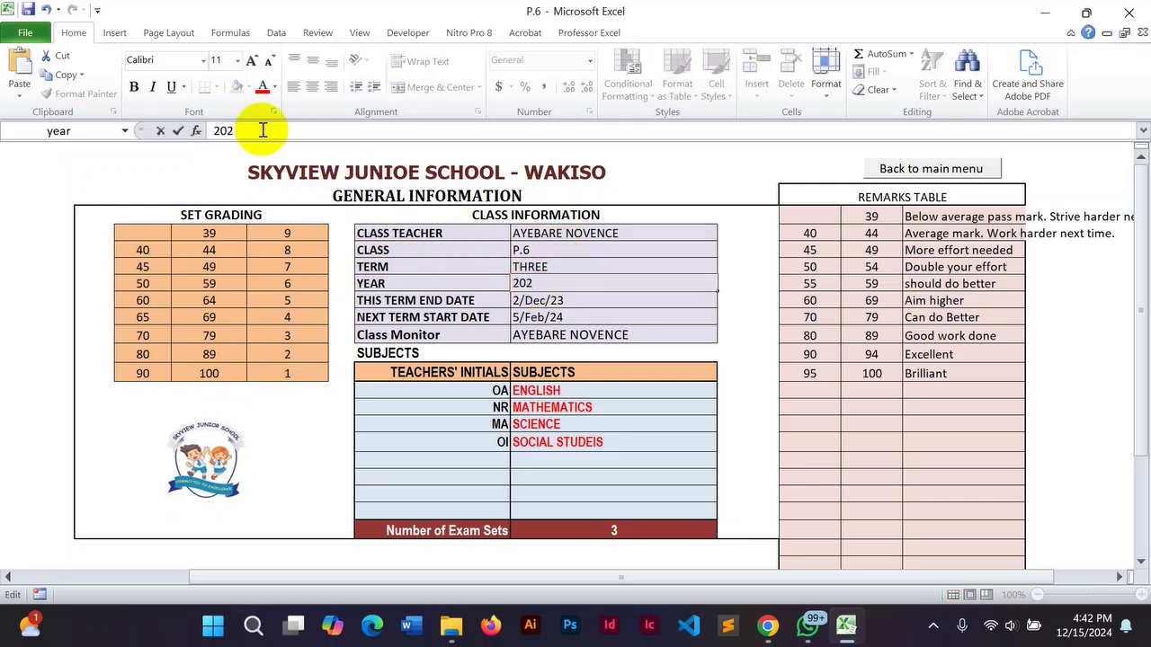
left_click(611, 333)
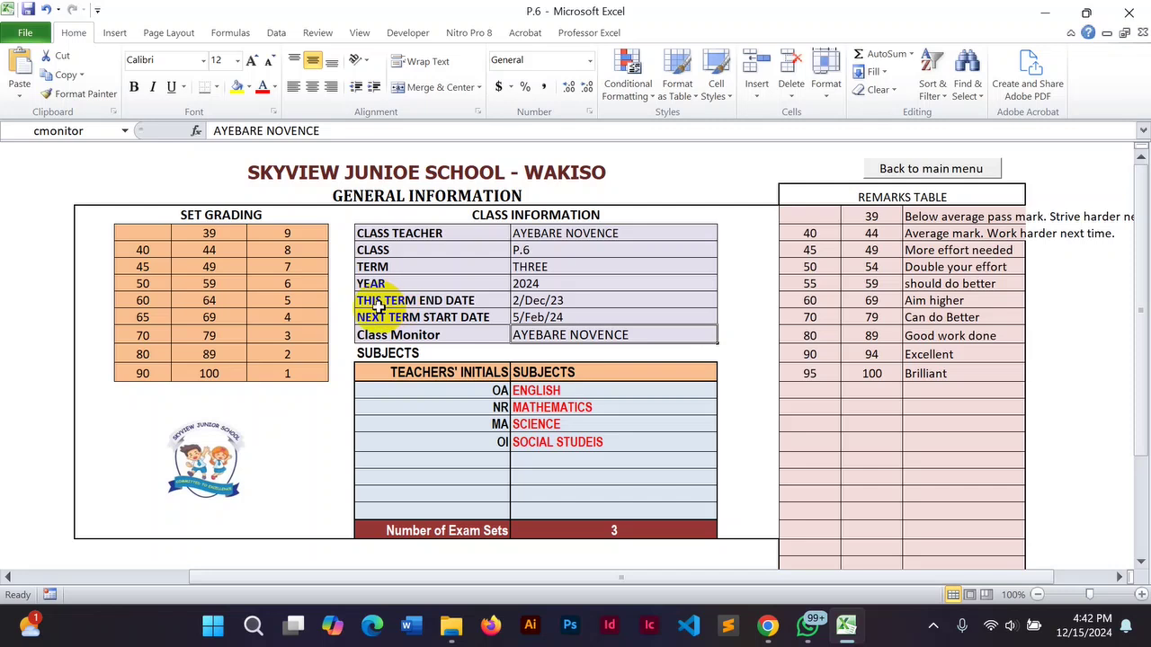
Set this term's end date to 09/6/2024 in the class information.
left_click(546, 300)
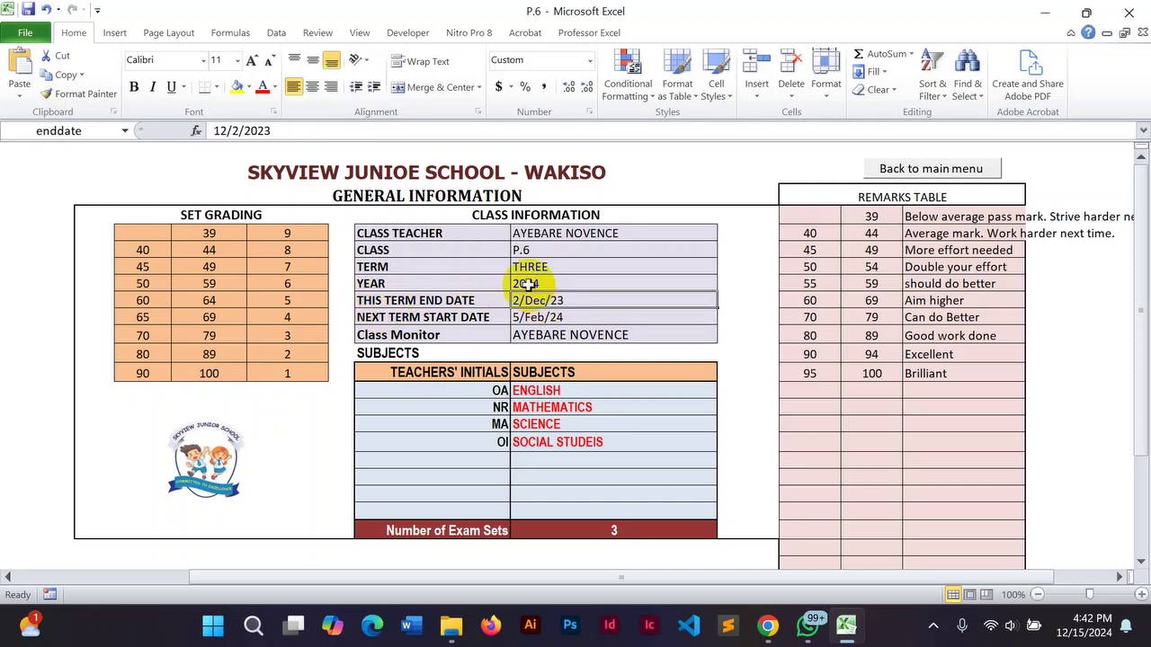
left_click(238, 130)
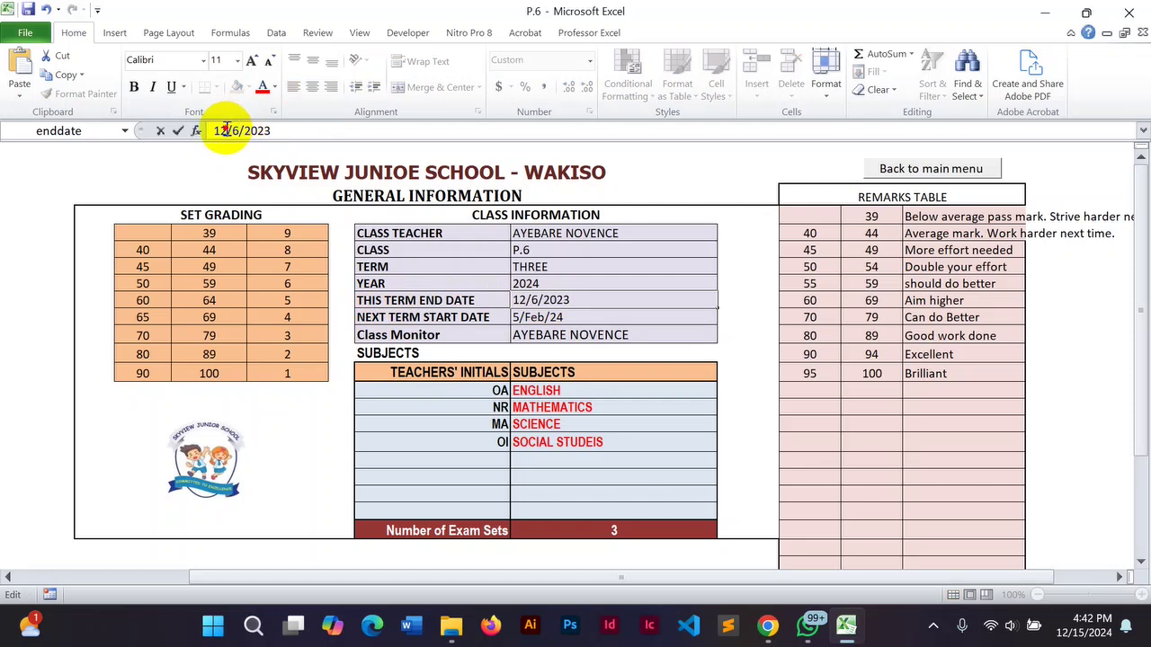
left_click_drag(225, 131, 214, 130)
type("09")
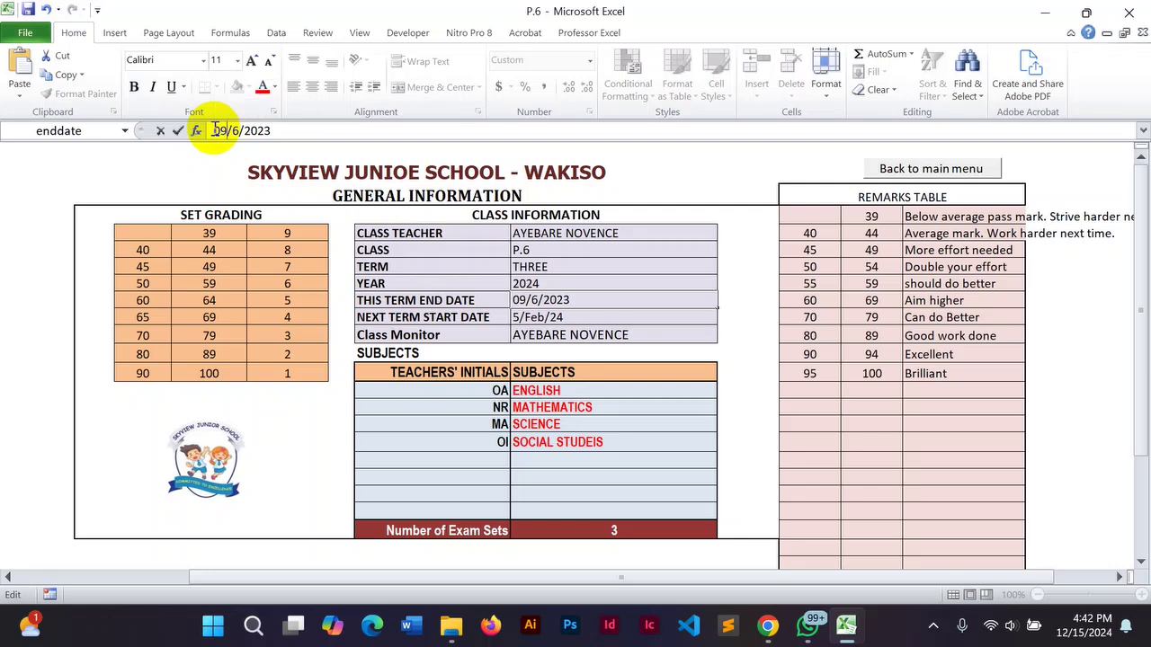
left_click(285, 130)
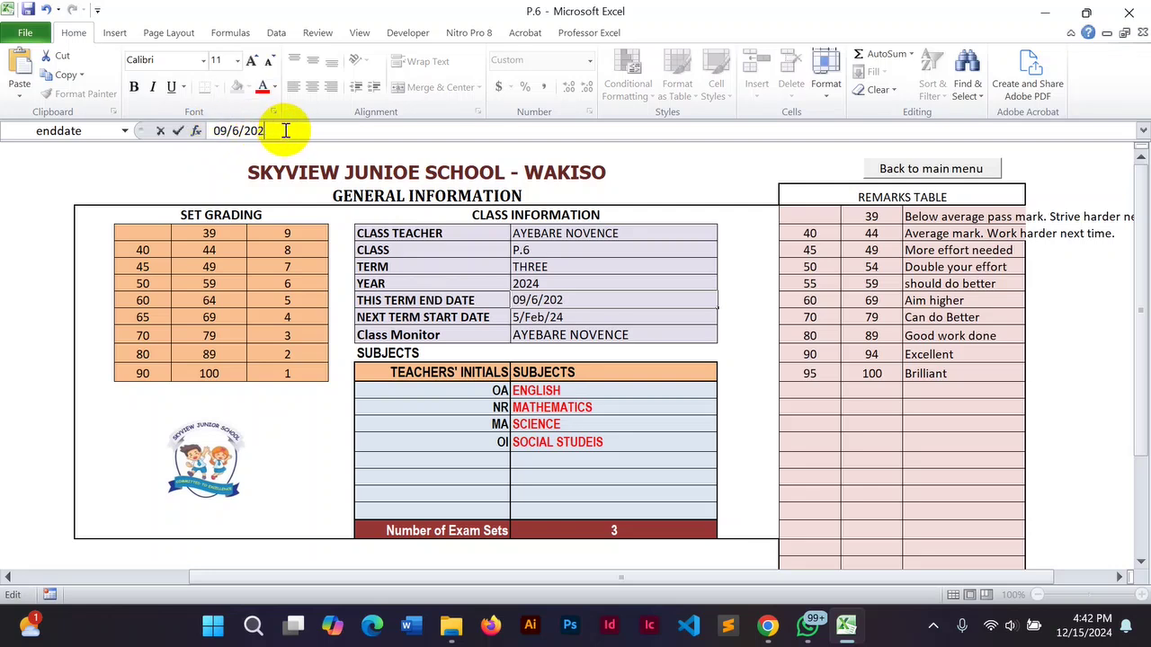
left_click(698, 262)
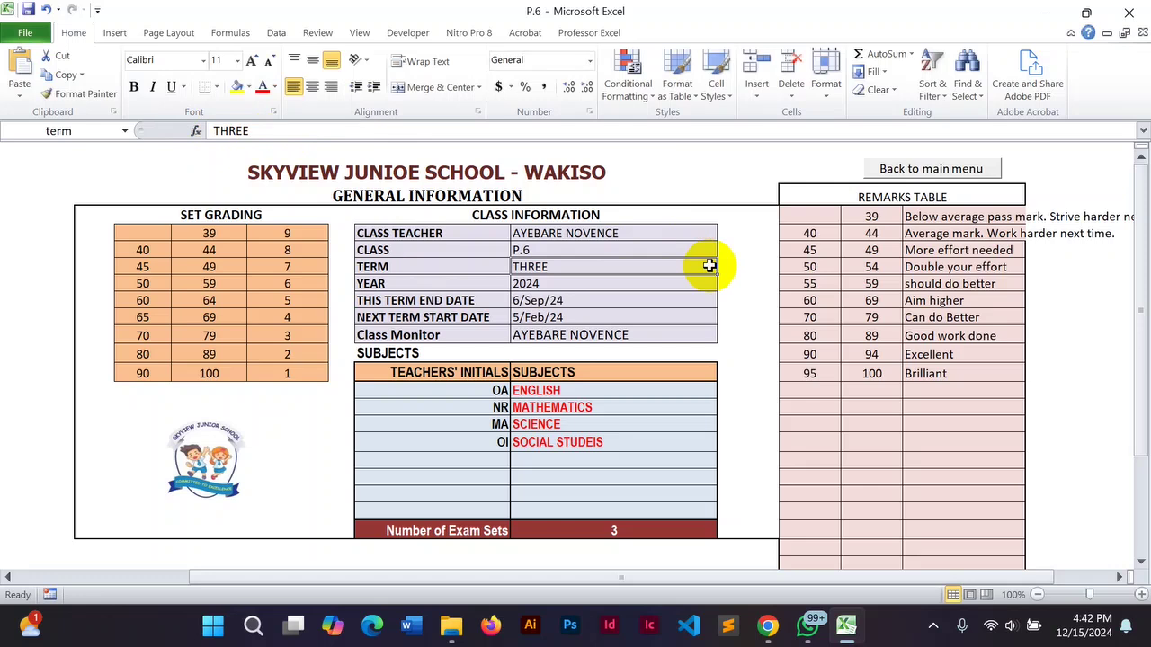
Set the next term's start date to 12/3/2024 in the class information.
left_click(528, 318)
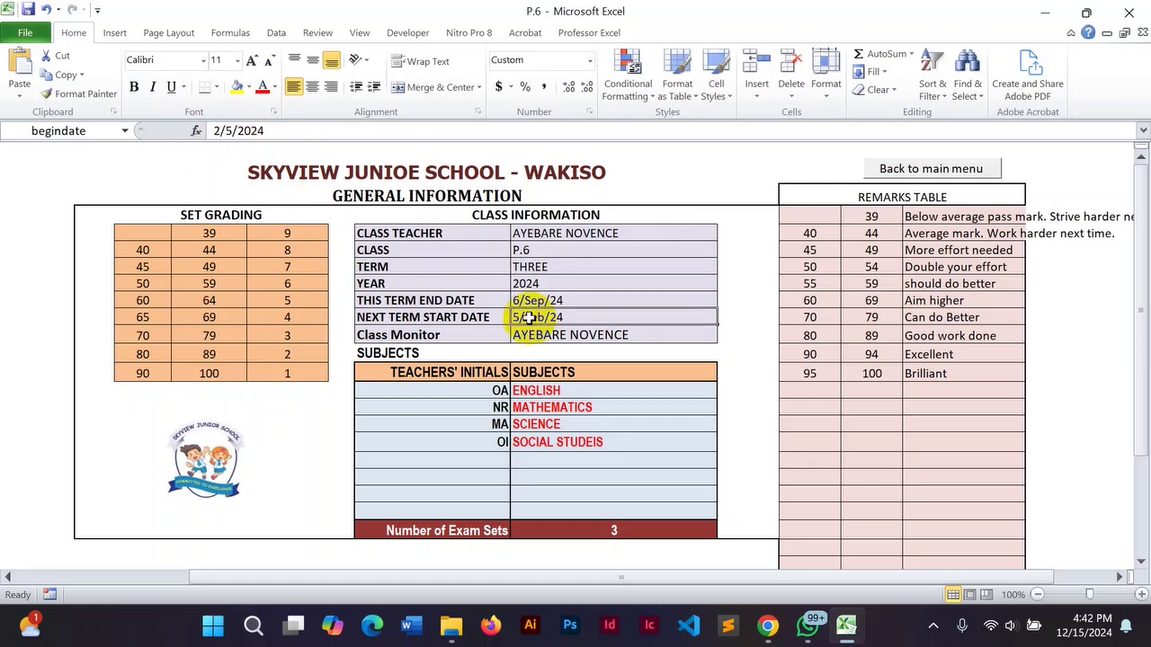
left_click(231, 130)
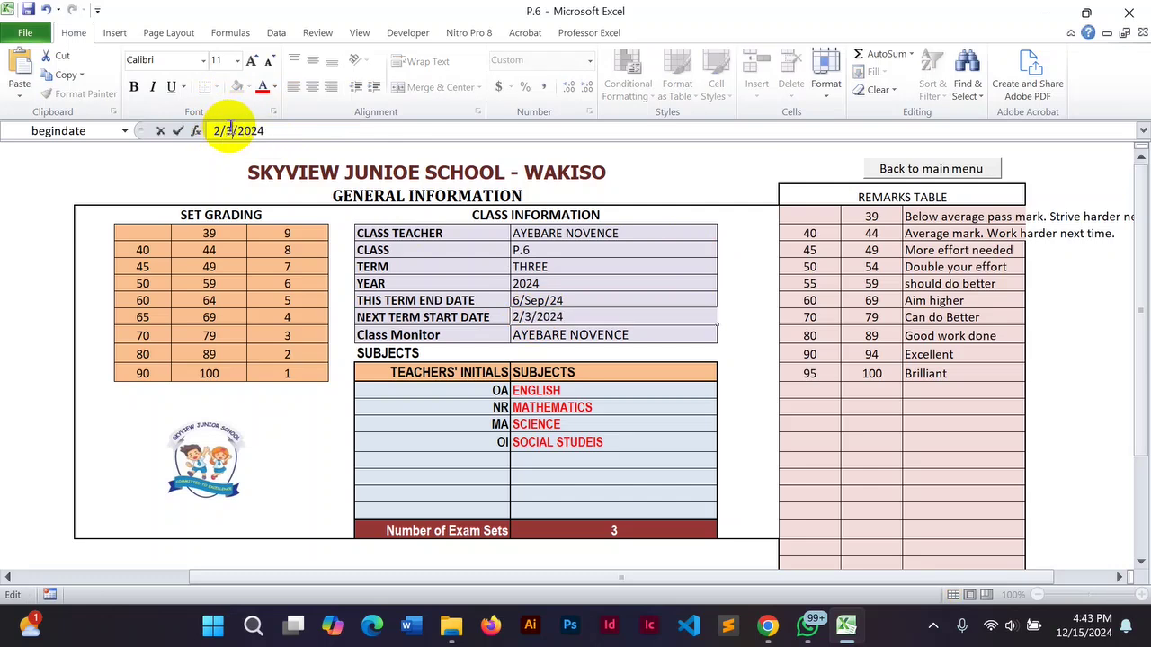
type("1")
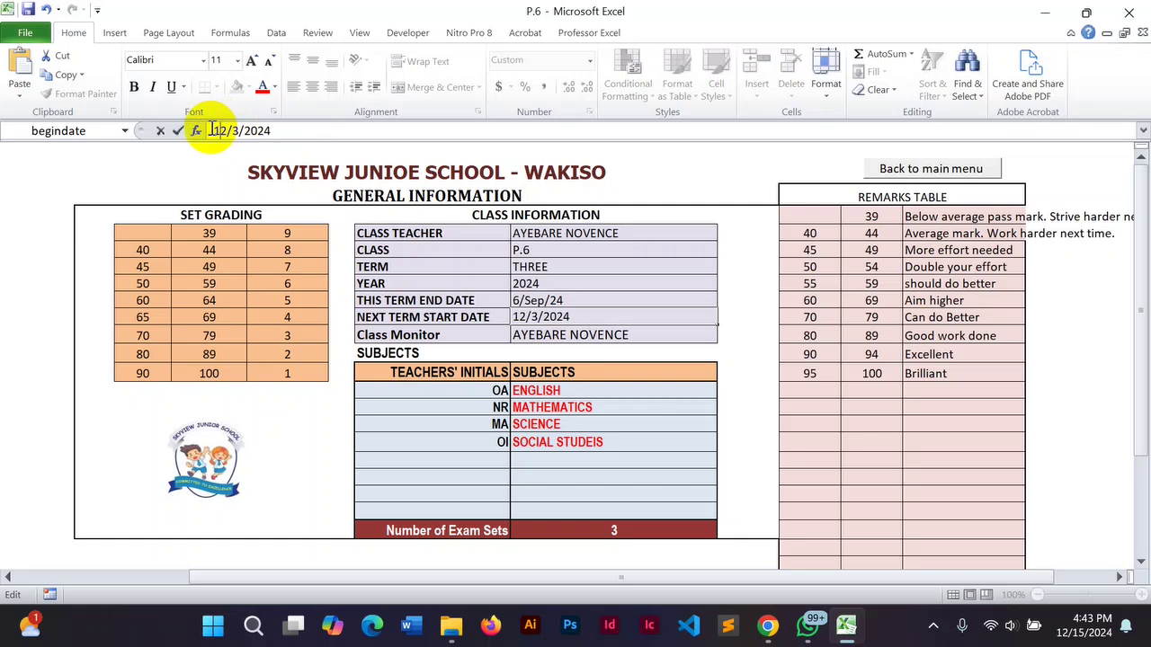
left_click(773, 354)
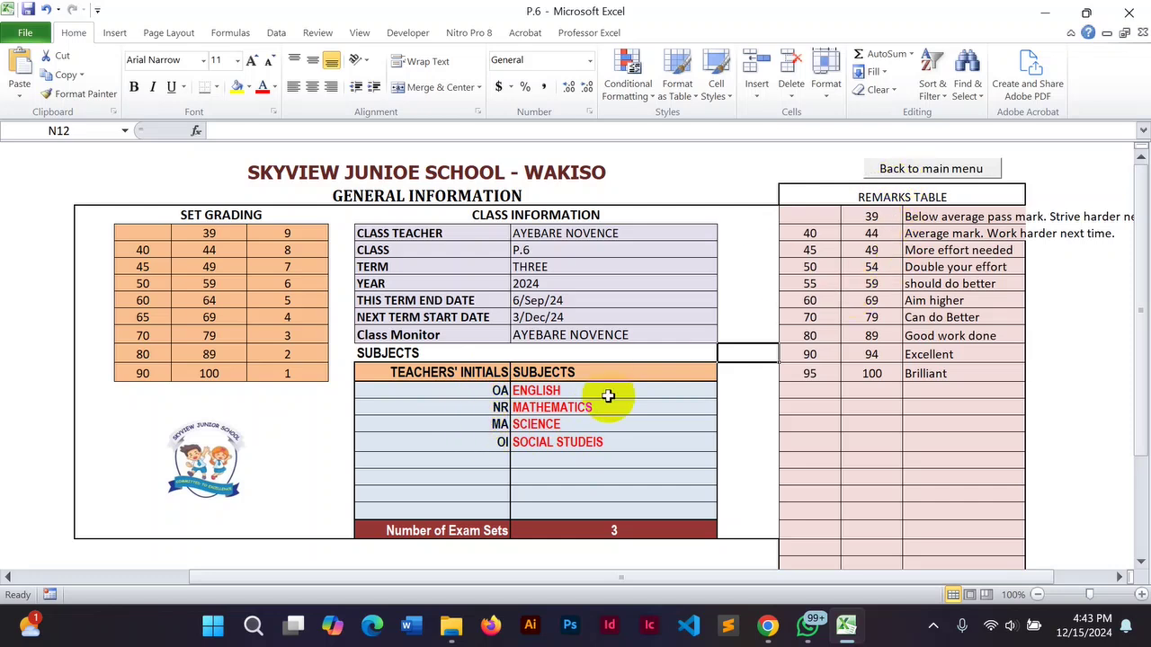
Examine the subjects list and the mark ranges in the remarks table.
left_click(519, 458)
left_click(532, 442)
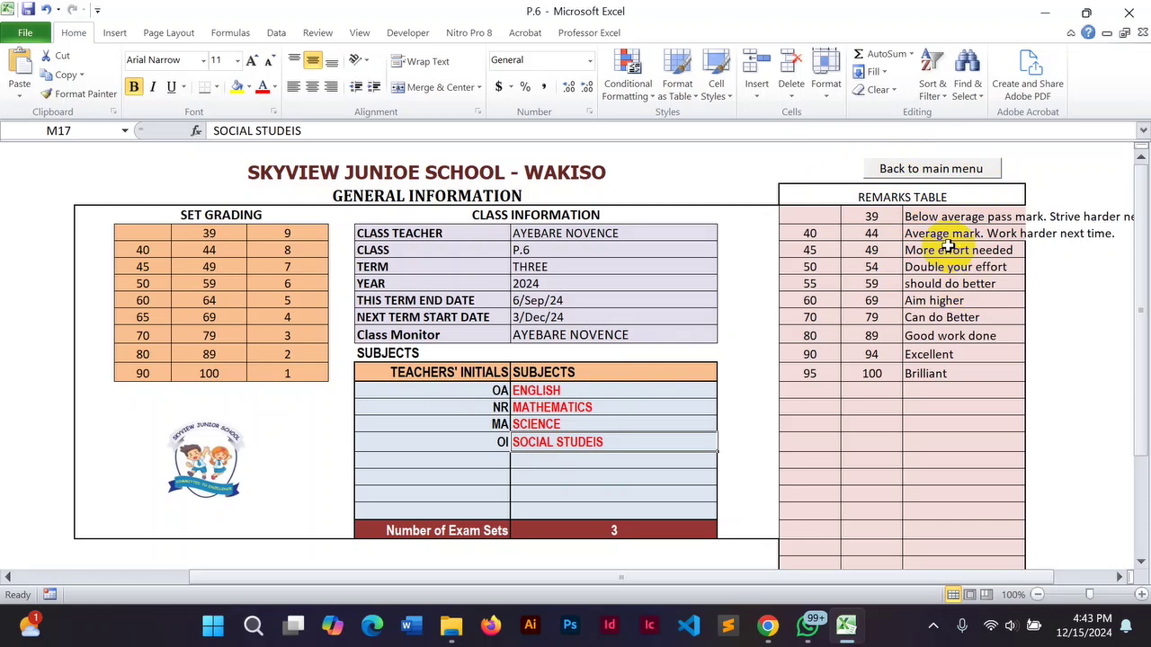
left_click(809, 214)
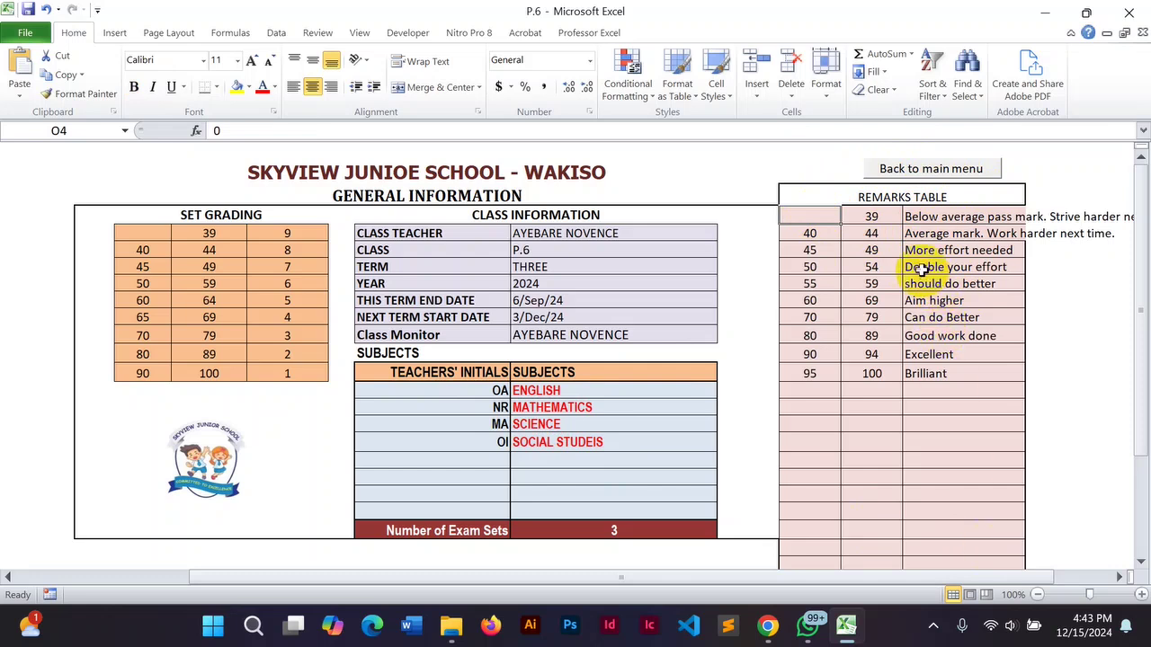
Open the student list and biodata sheet from the main menu and enter a tenth pupil's full name, correcting its spelling.
left_click(904, 170)
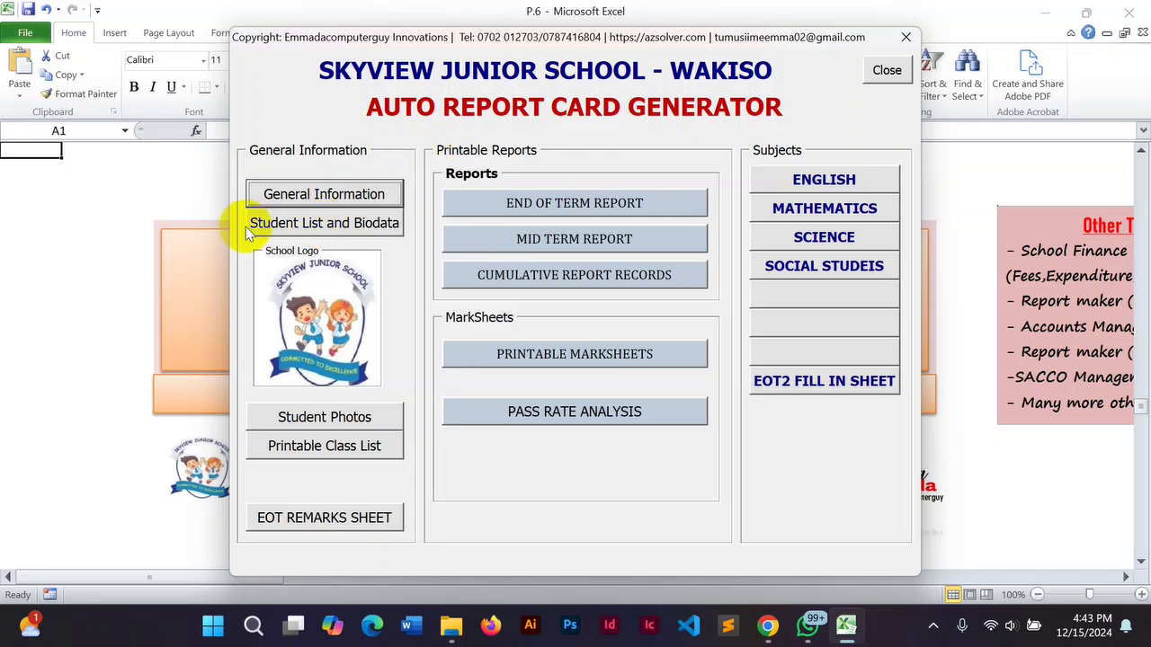
left_click(302, 225)
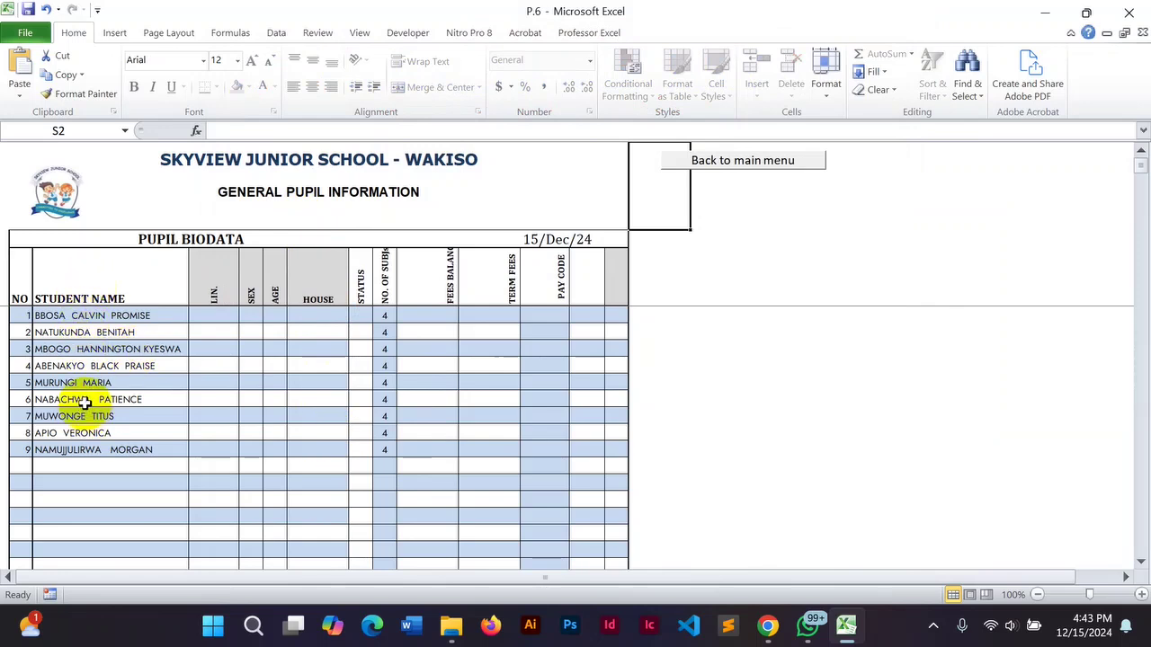
left_click(54, 465)
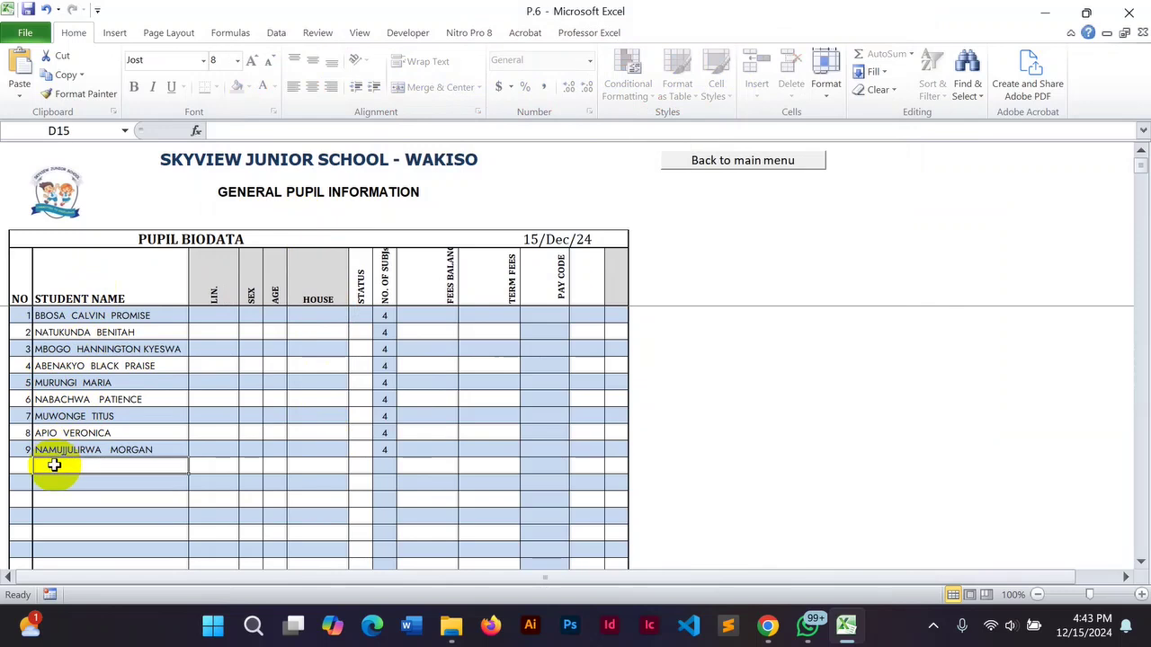
type("tumusiime")
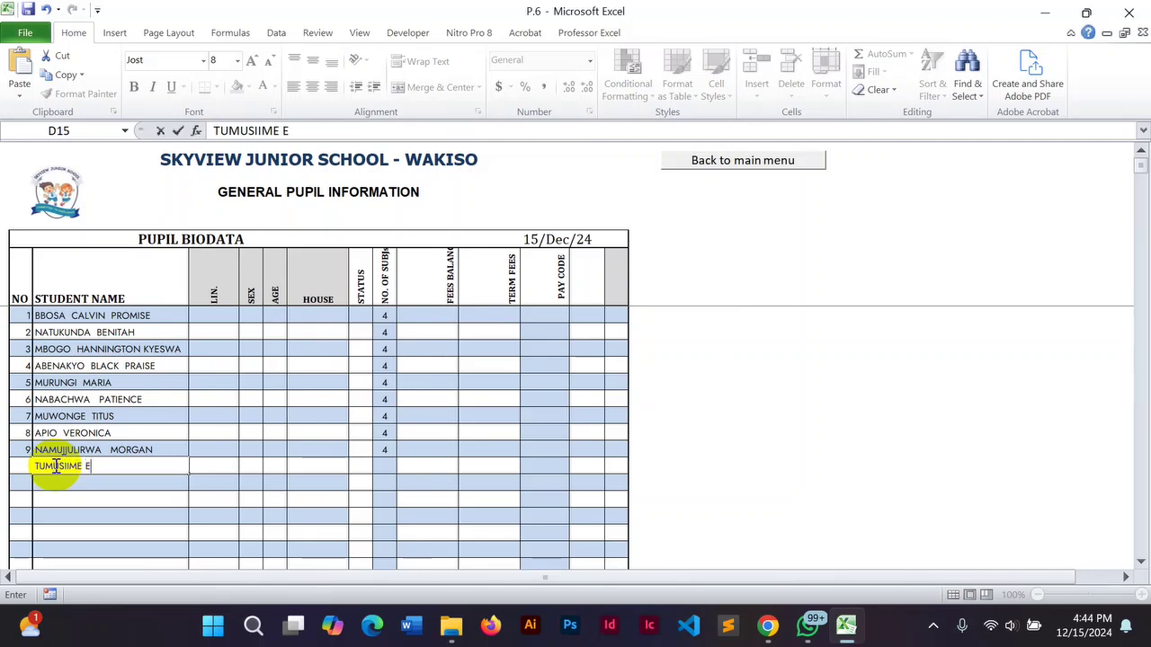
left_click(259, 496)
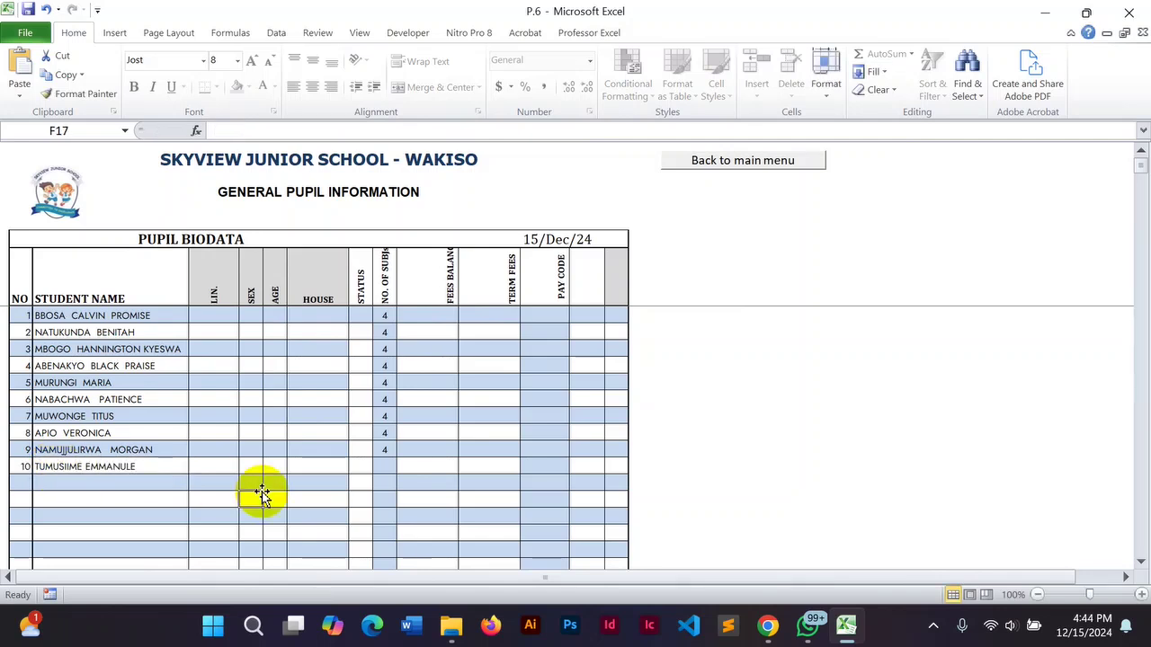
left_click(144, 466)
left_click(355, 132)
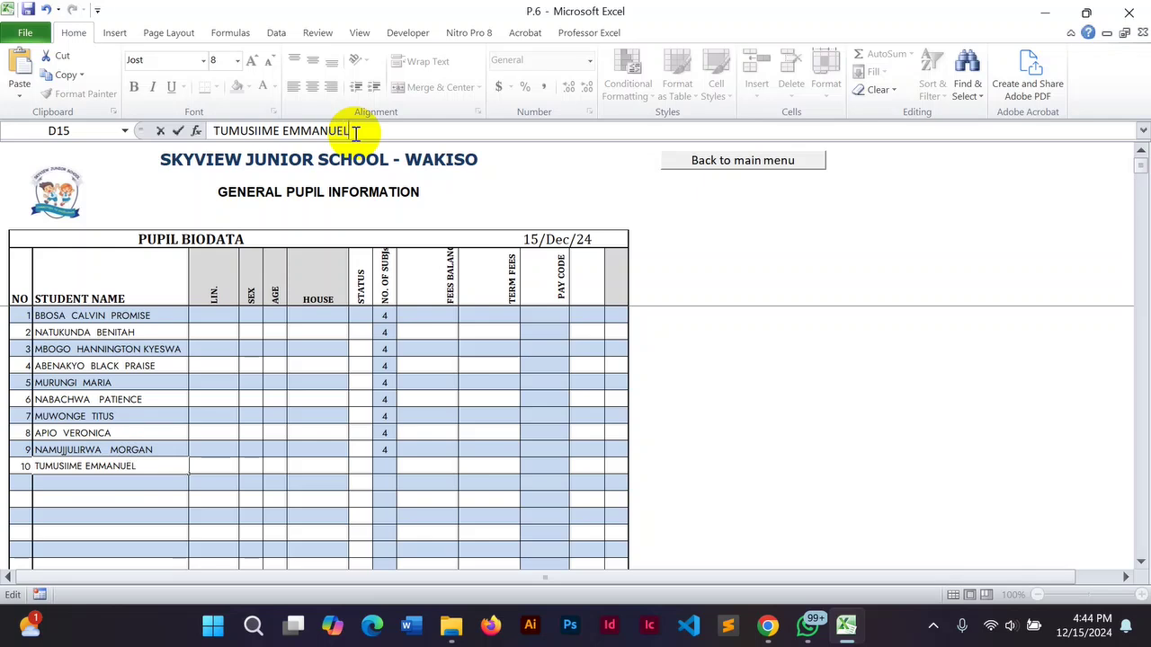
left_click(807, 479)
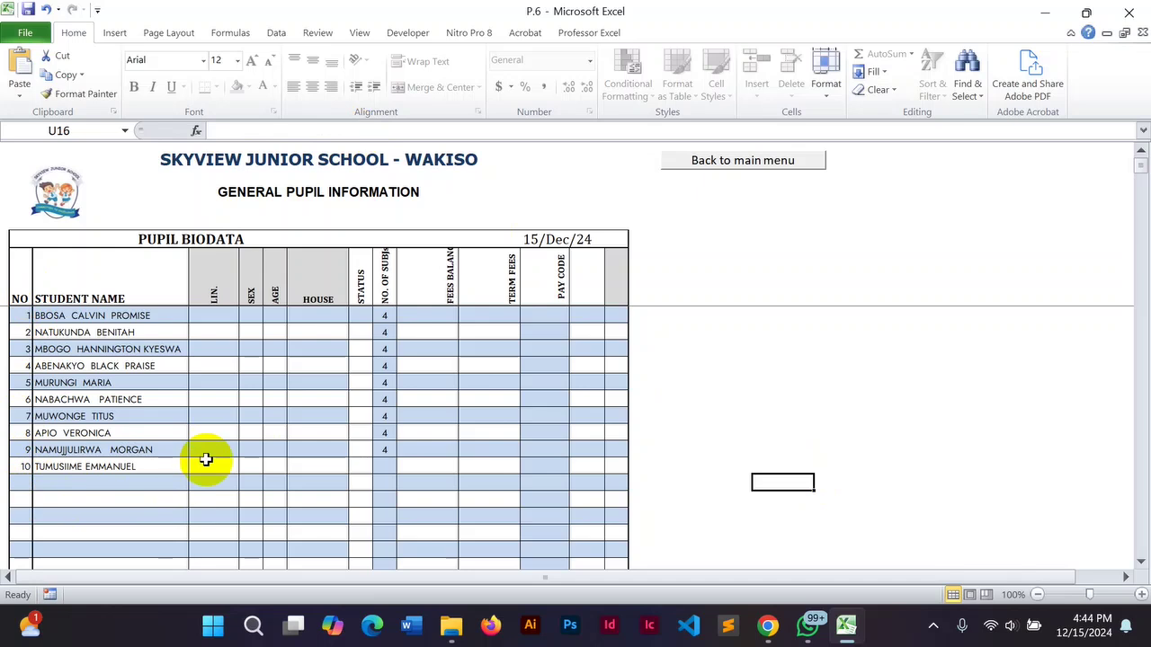
Examine the first pupil's biodata fields, from LIN, sex, age, house and status to fees balance, term fees and pay code.
left_click(209, 313)
left_click(251, 313)
left_click(274, 313)
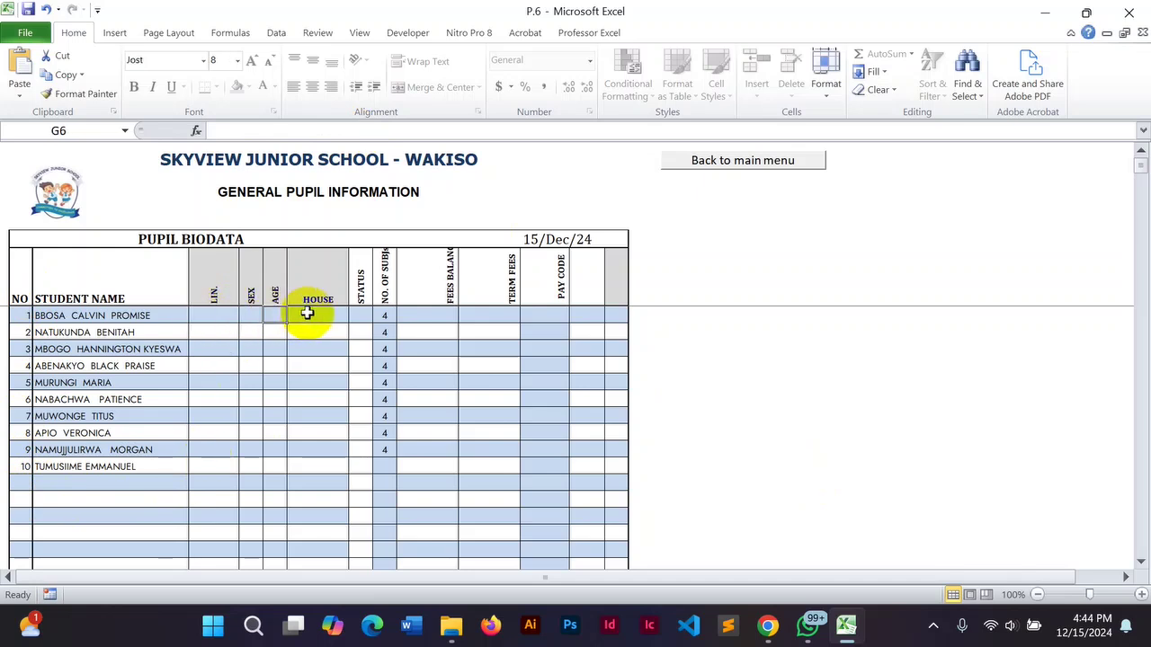
left_click(311, 313)
left_click(357, 313)
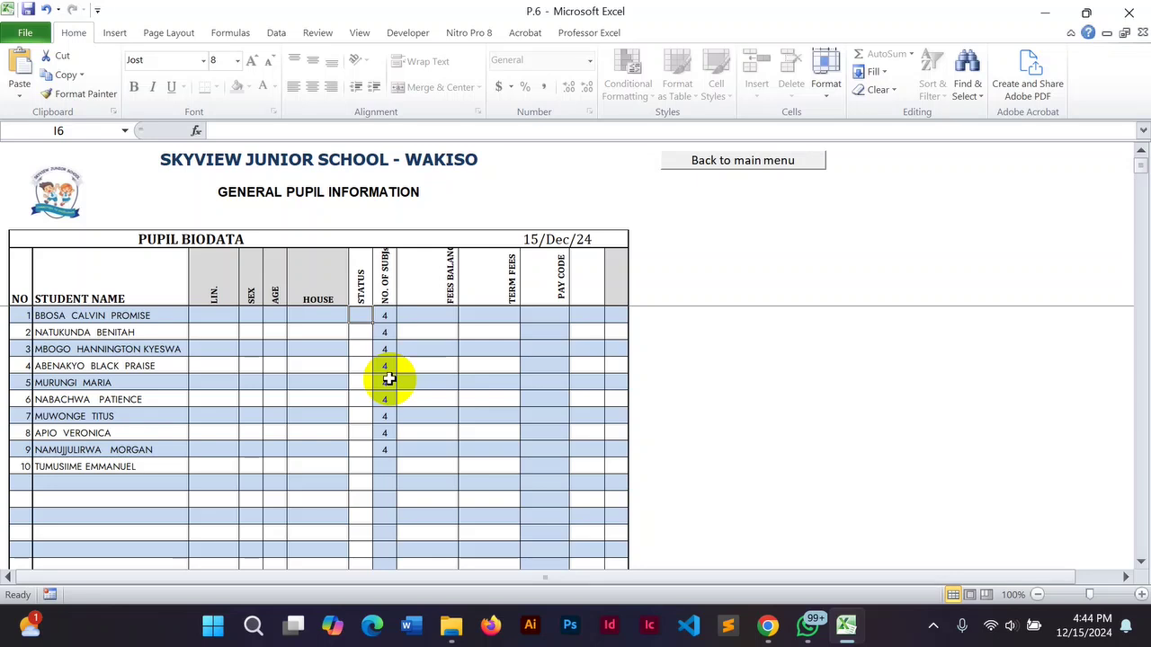
left_click(424, 316)
left_click(504, 313)
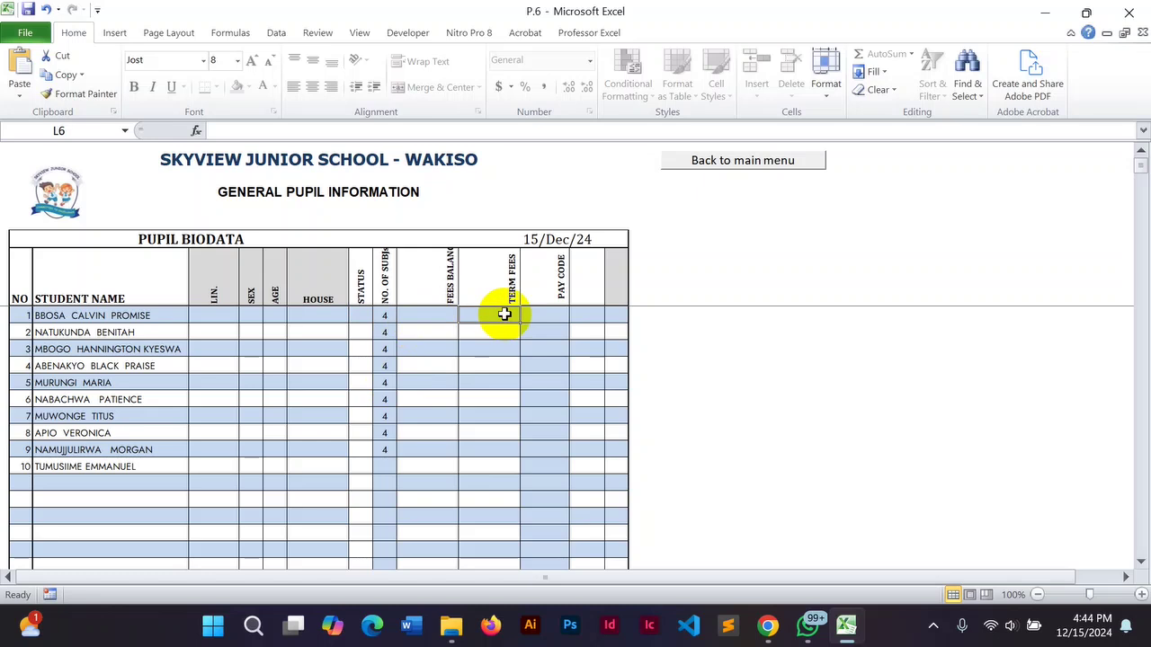
left_click(536, 314)
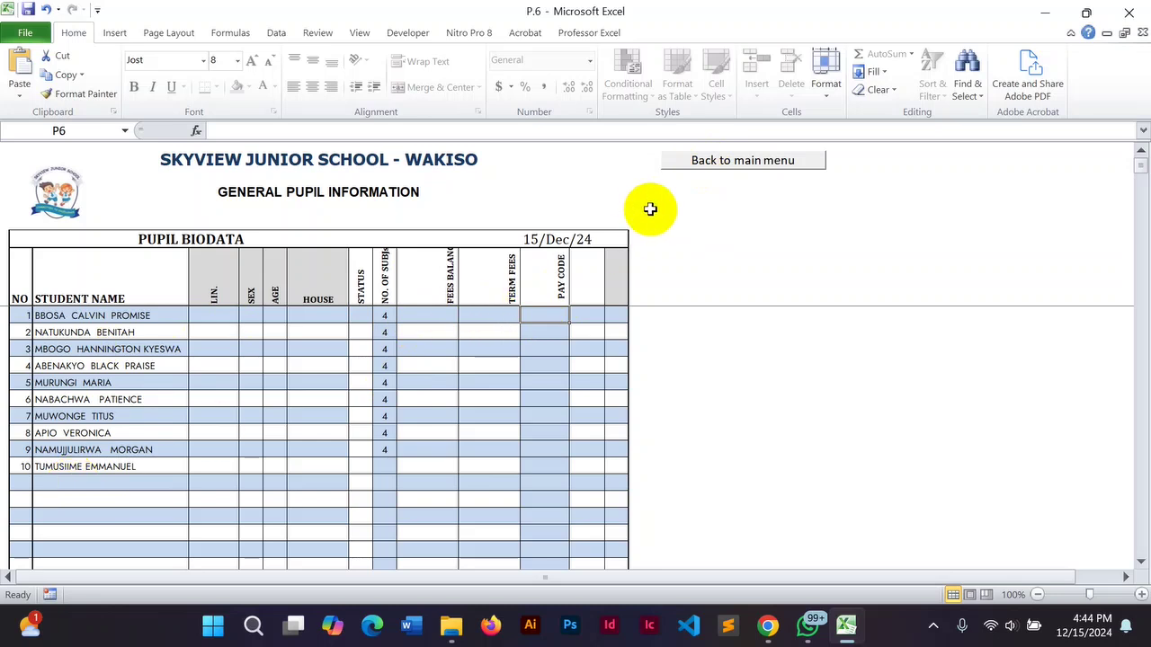
Unprotect the student photo list sheet and delete the broken linked image from the first pupil's photo cell.
left_click(676, 159)
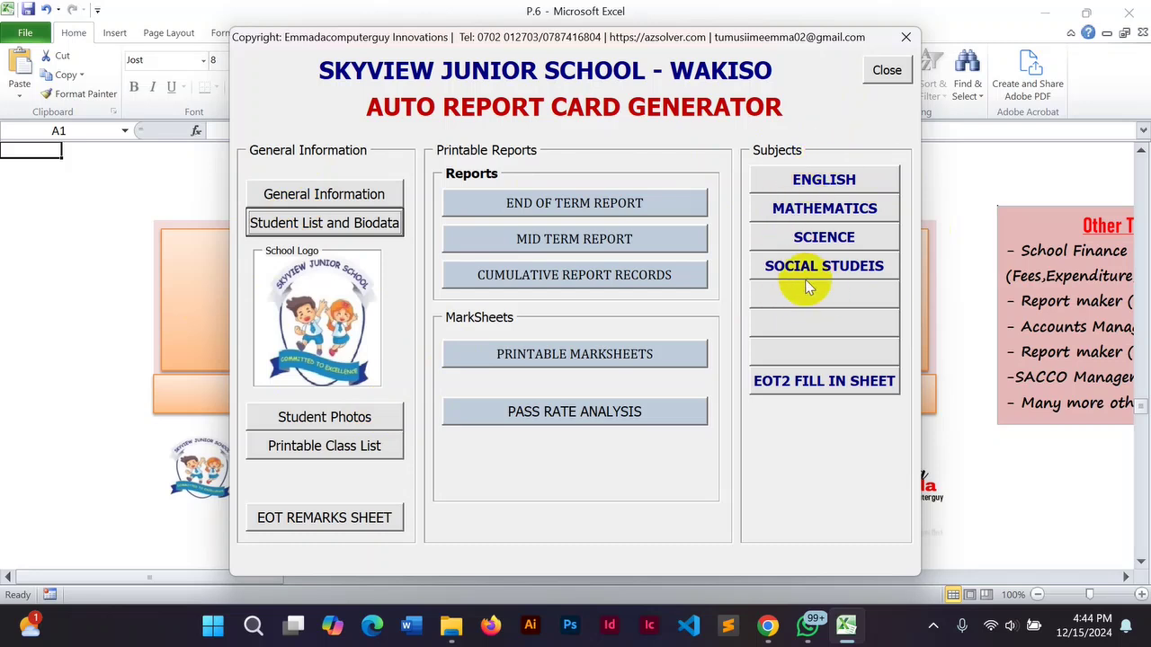
left_click(284, 418)
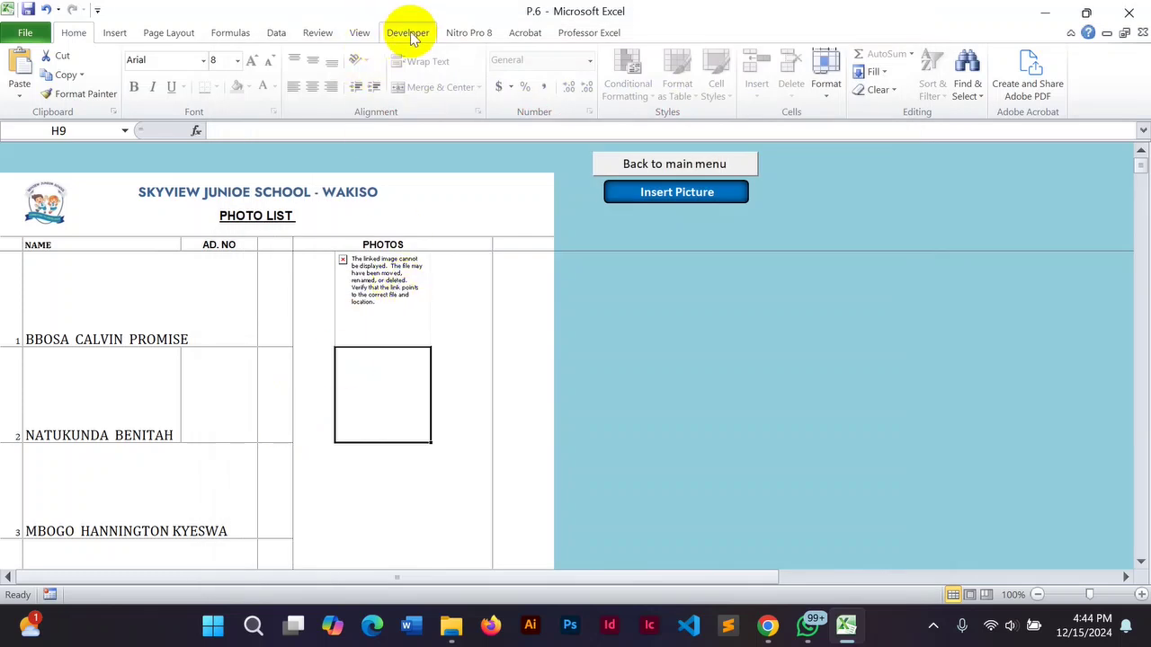
left_click(314, 33)
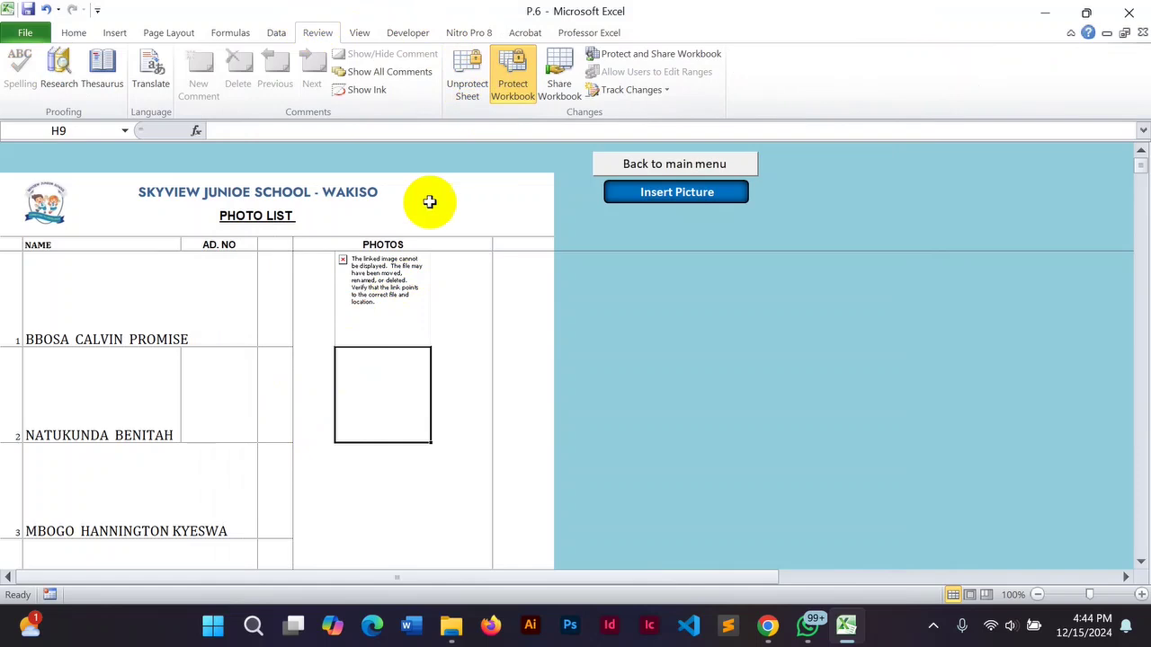
left_click(458, 72)
left_click(393, 286)
key("Delete")
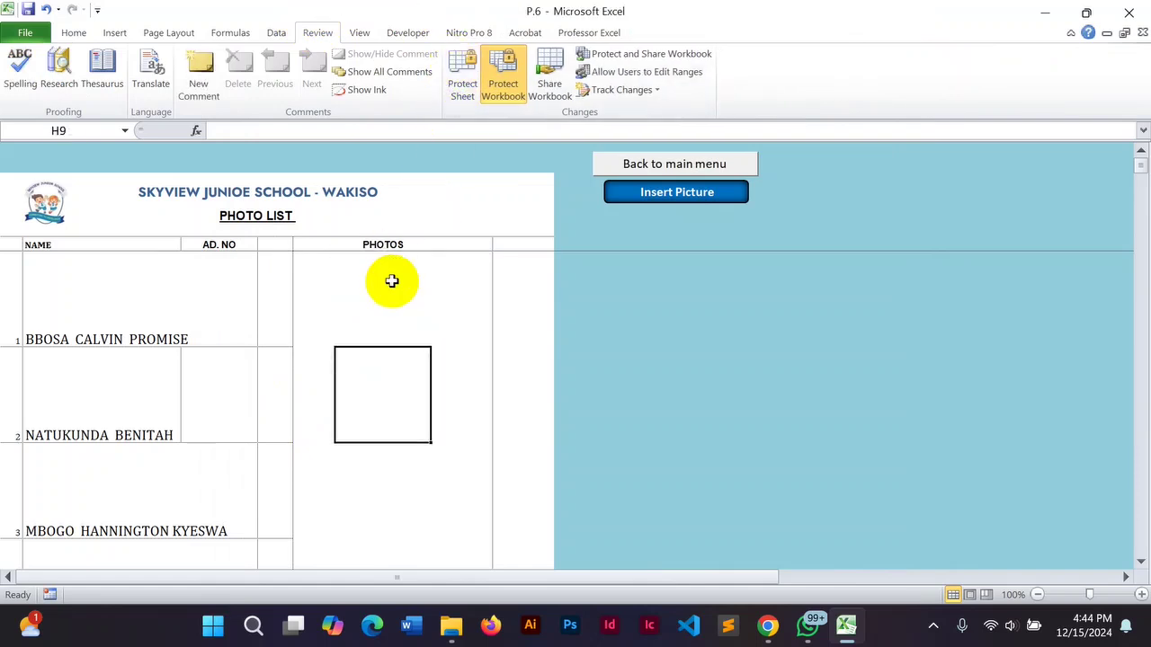
left_click(371, 290)
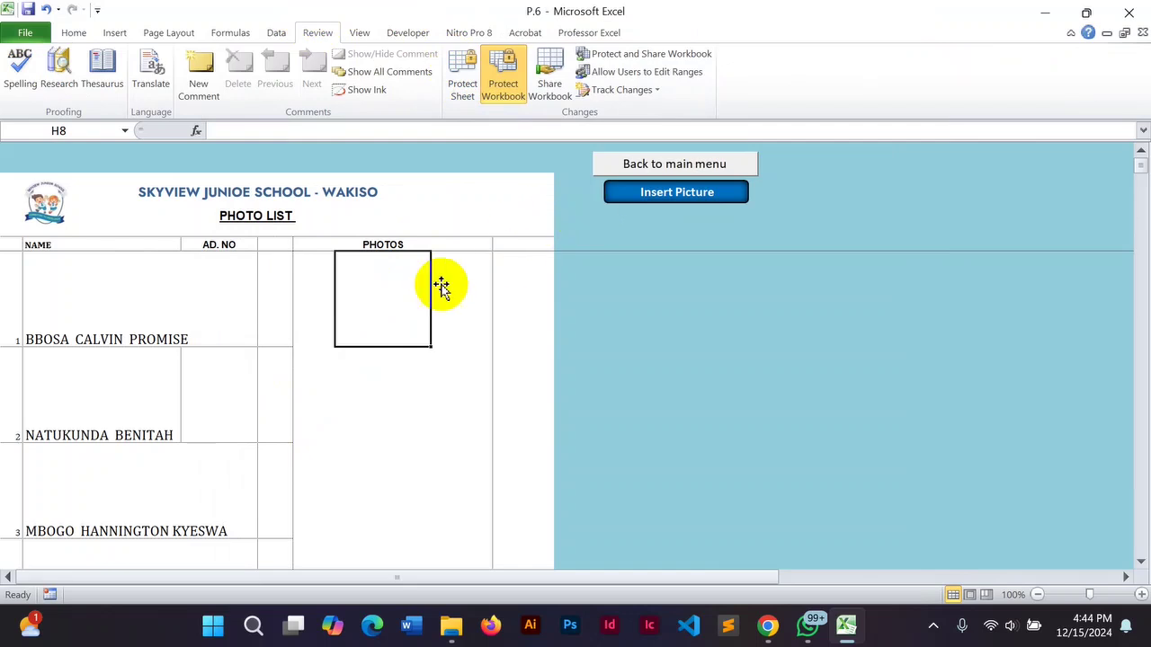
left_click(678, 193)
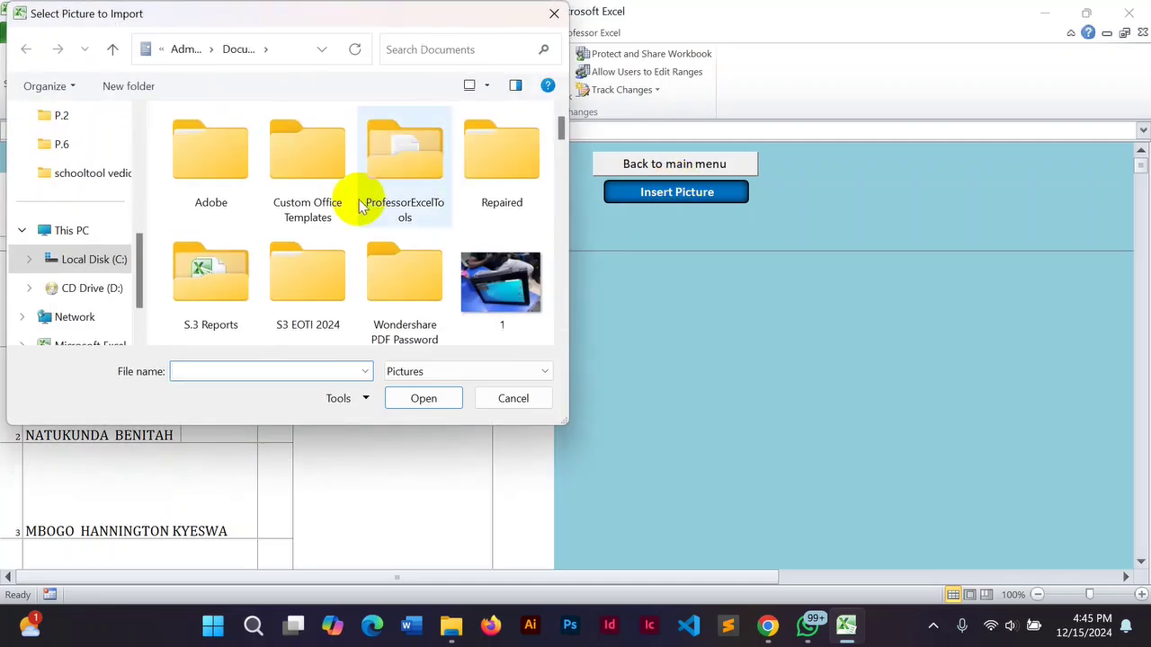
left_click(99, 259)
left_click(212, 319)
left_click_drag(560, 186, 569, 235)
double_click(219, 318)
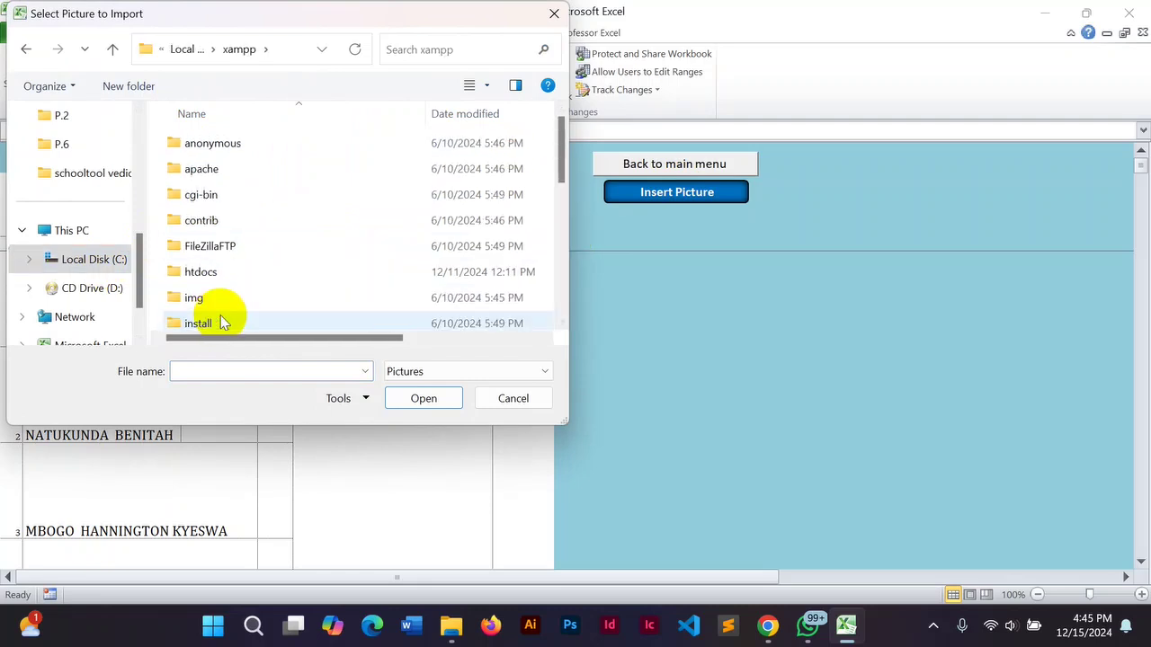
double_click(214, 272)
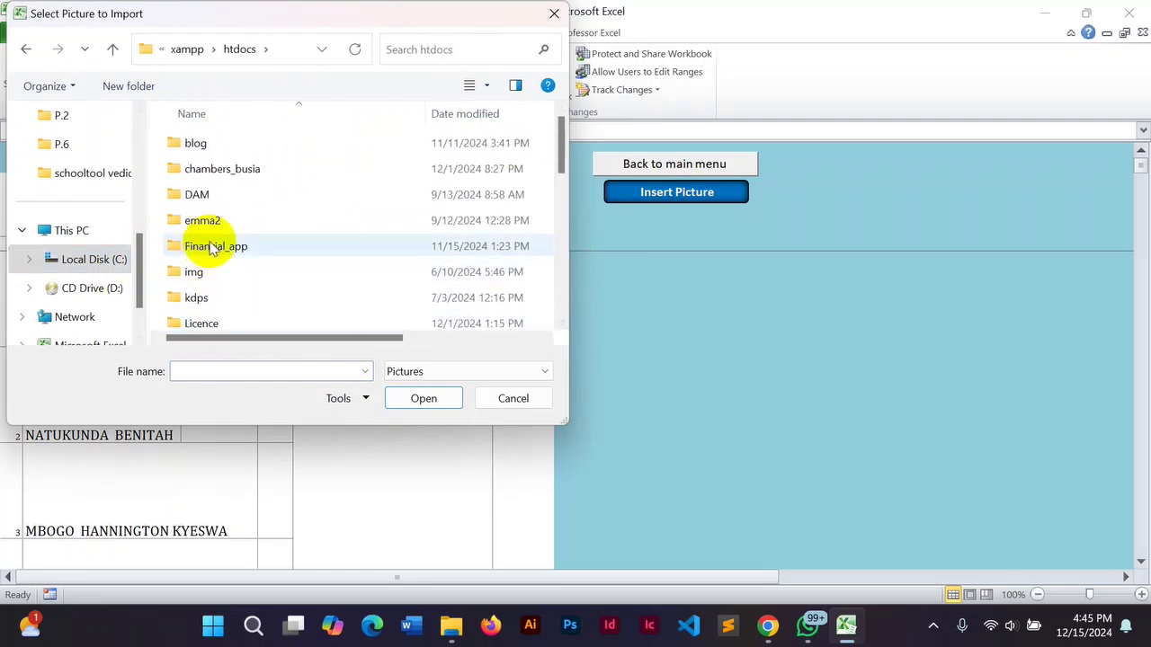
double_click(231, 170)
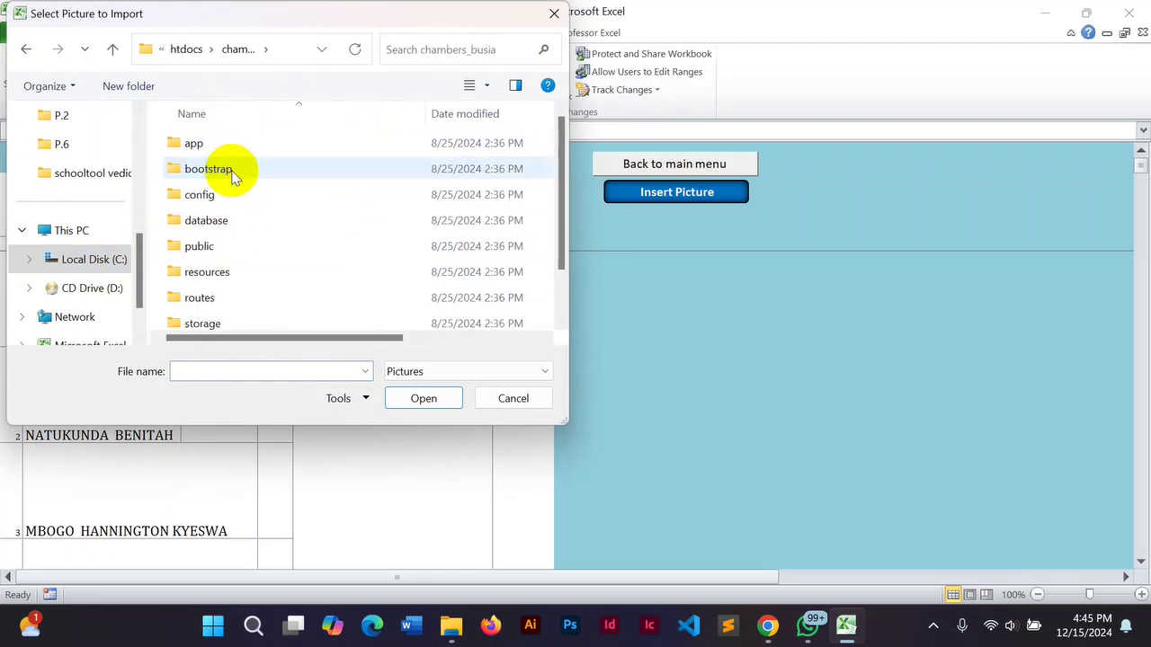
left_click(25, 54)
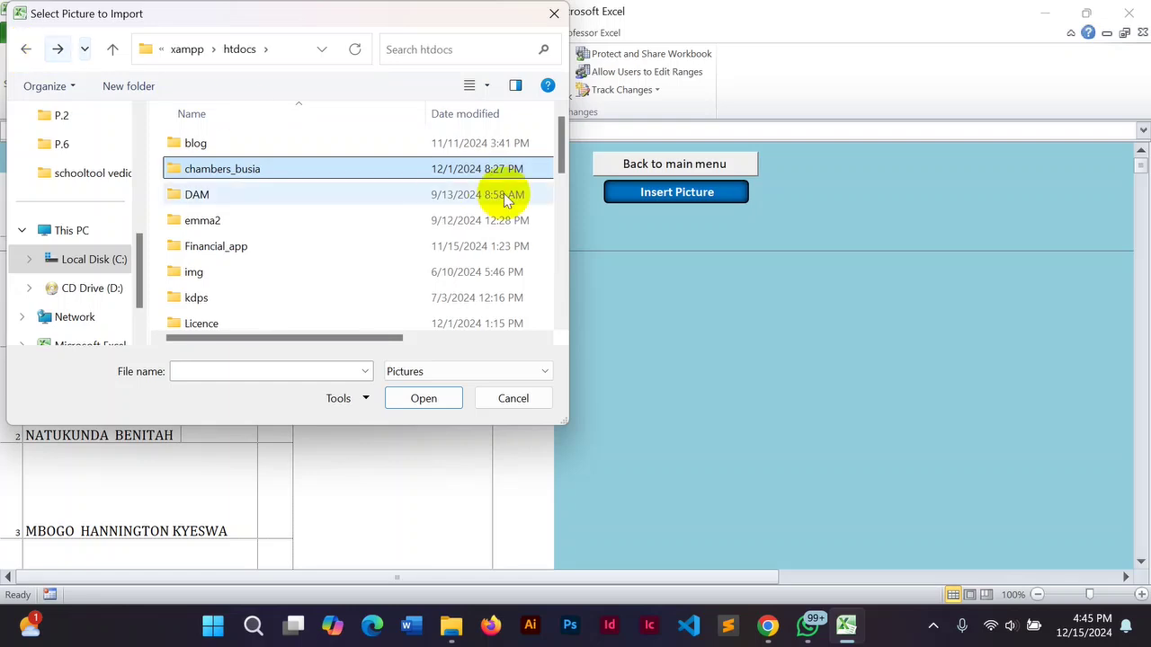
left_click_drag(561, 144, 560, 261)
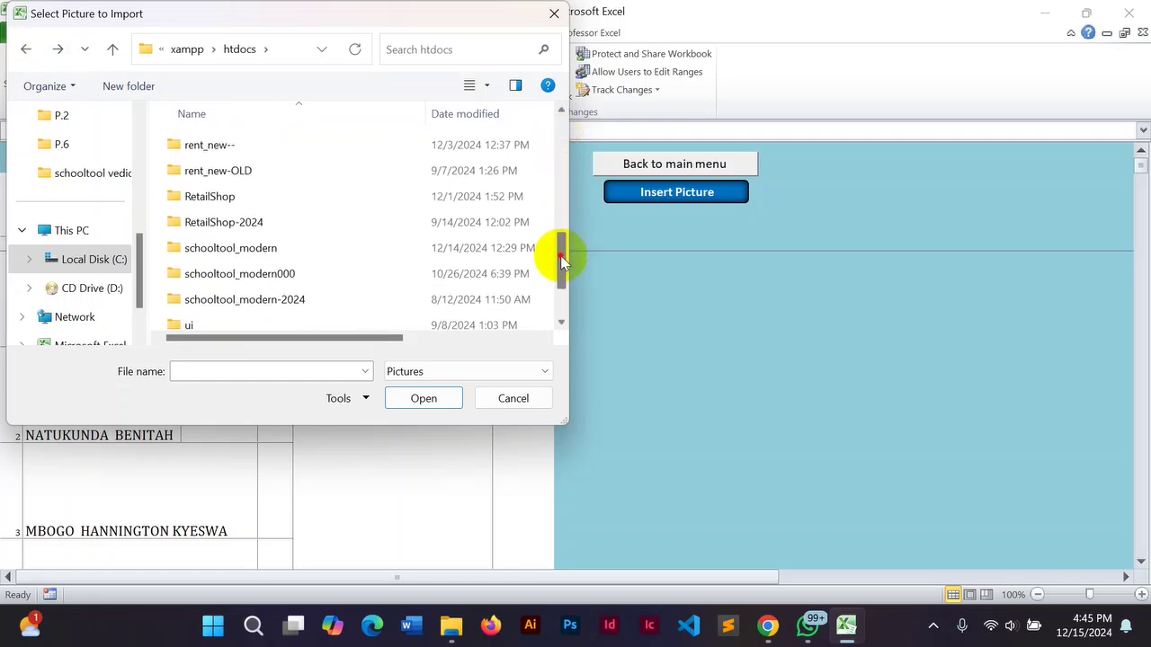
double_click(265, 255)
double_click(207, 251)
left_click(207, 254)
right_click(208, 256)
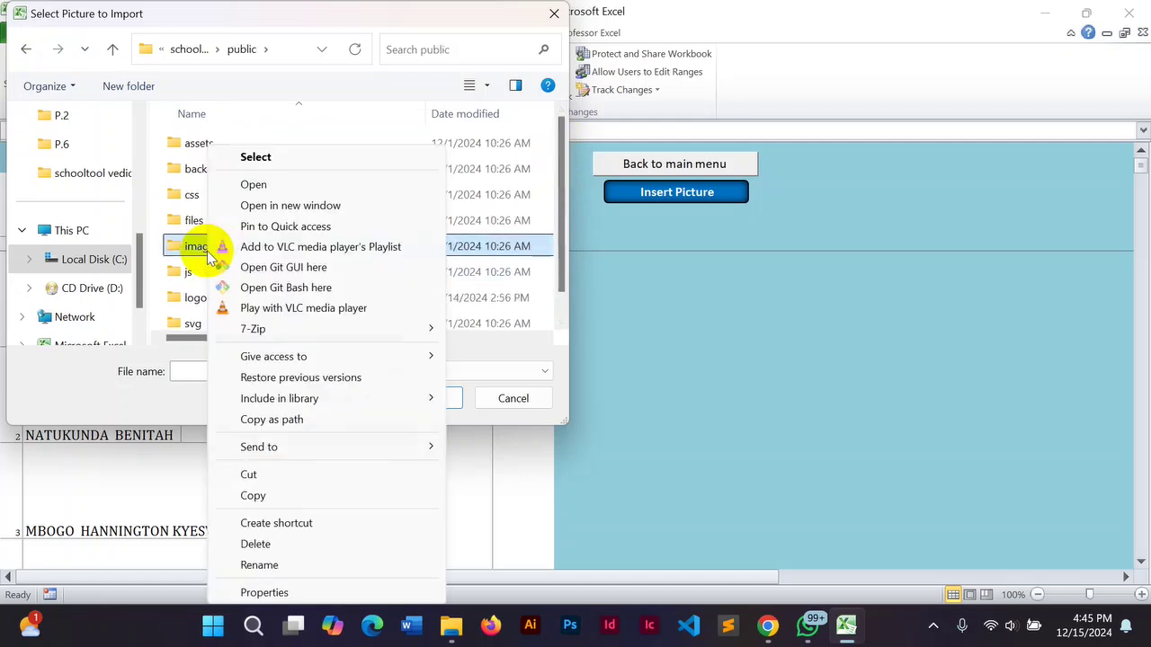
left_click(205, 250)
double_click(205, 250)
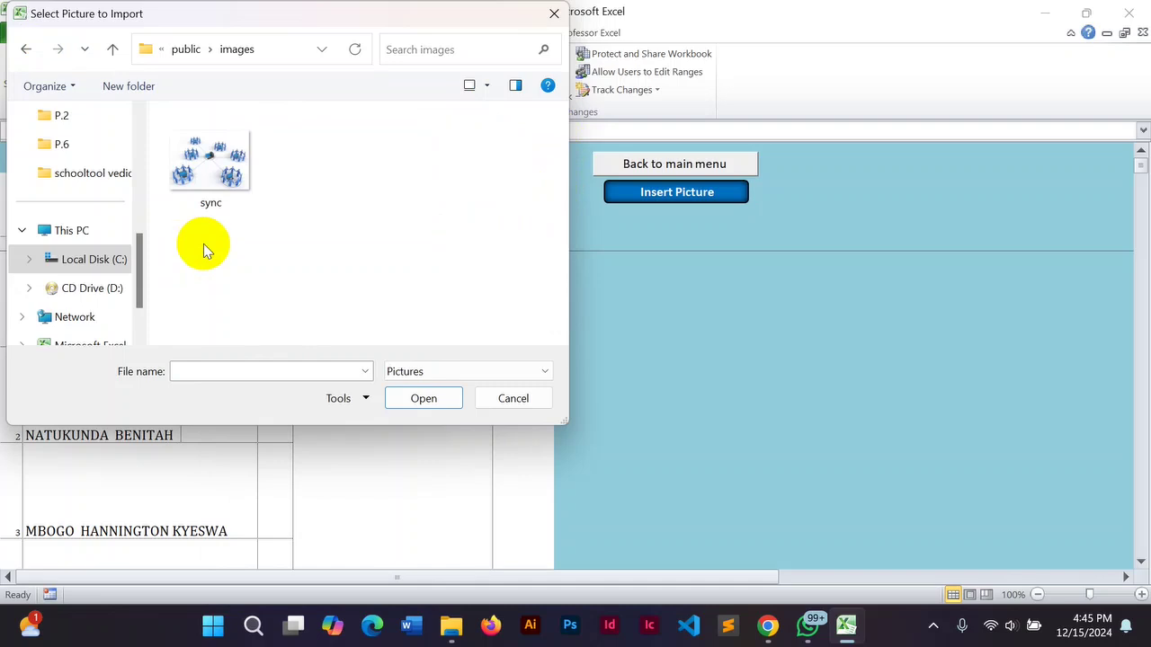
left_click(26, 48)
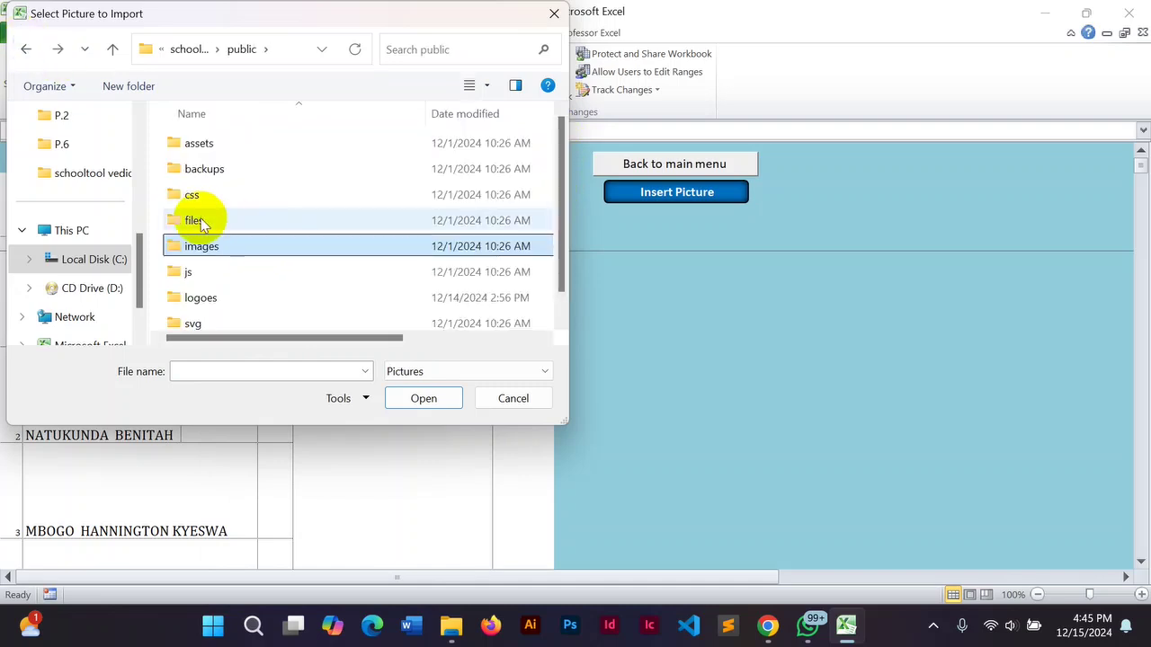
double_click(205, 297)
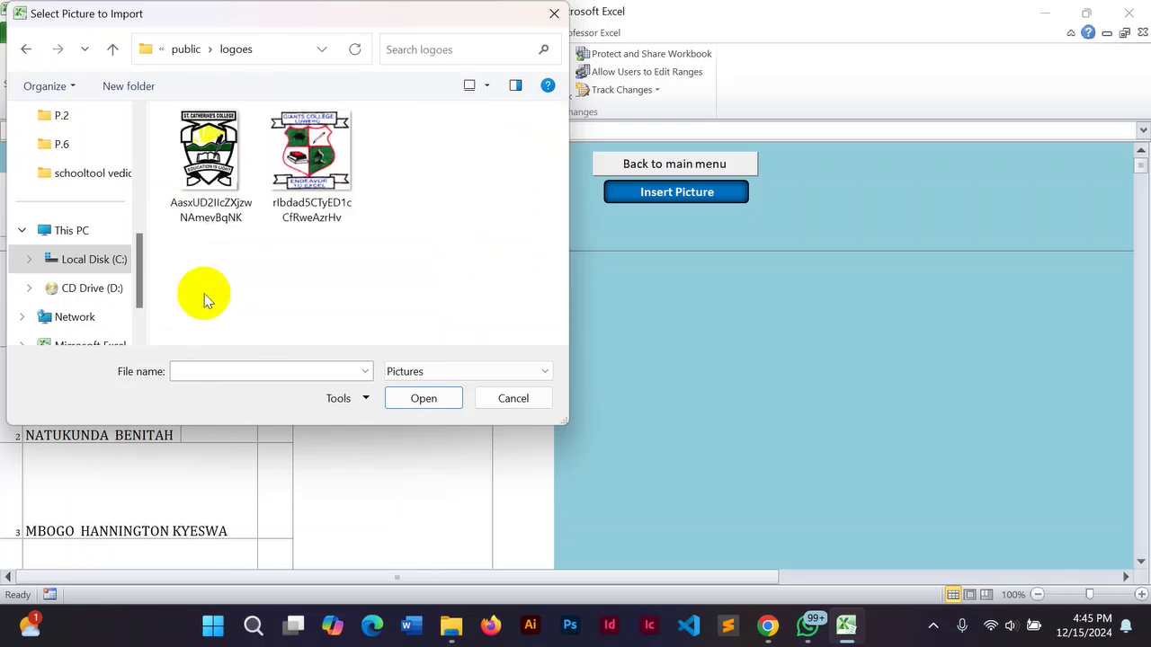
left_click(26, 48)
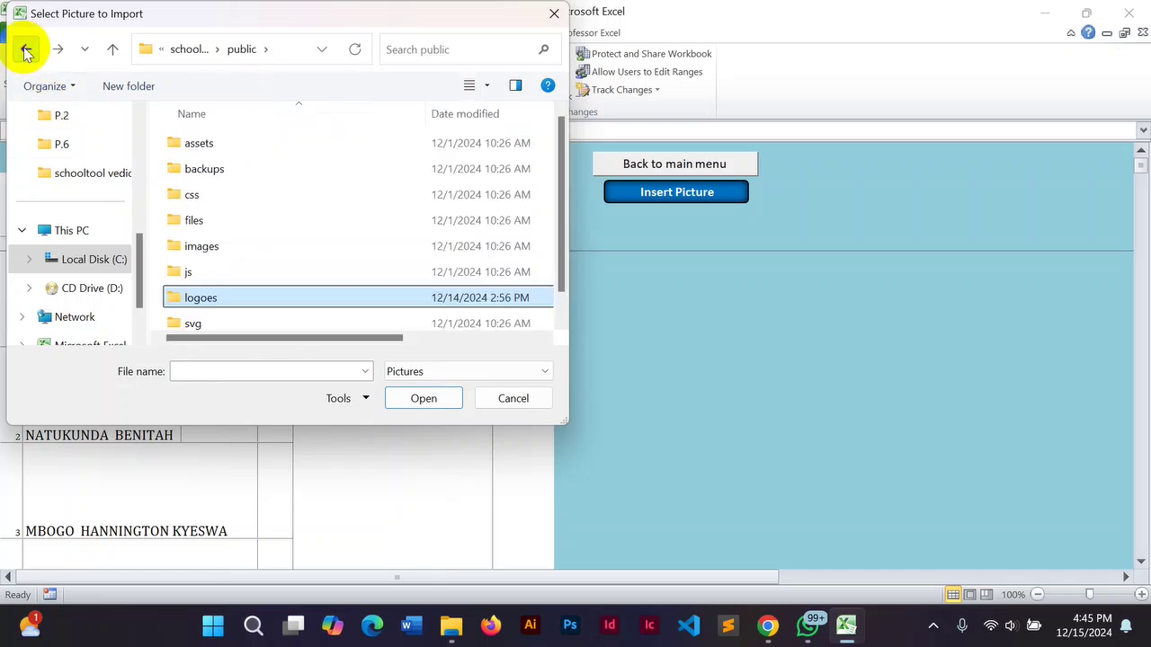
left_click(26, 50)
left_click(26, 50)
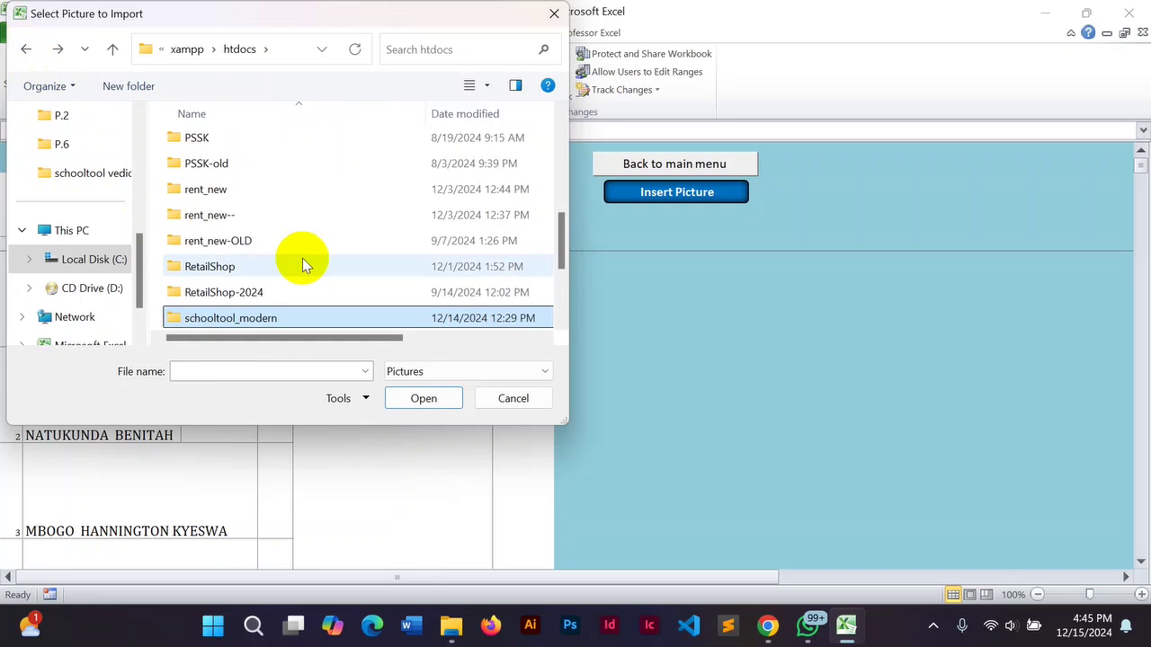
left_click_drag(561, 225, 554, 263)
left_click(280, 220)
double_click(281, 220)
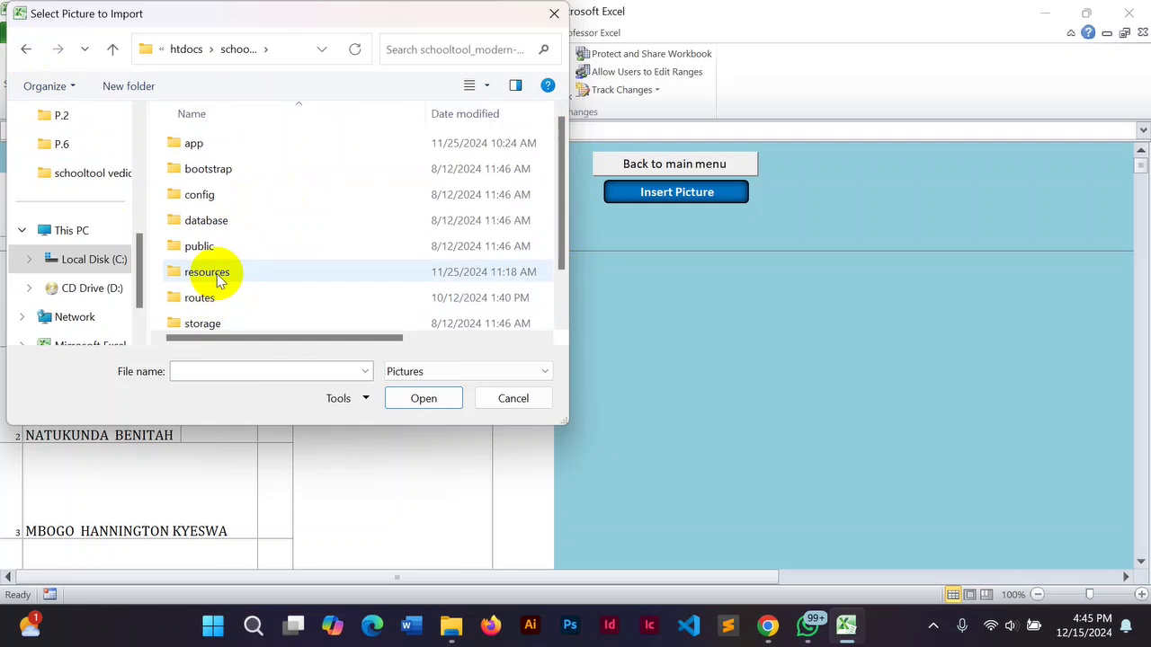
double_click(199, 246)
left_click(204, 301)
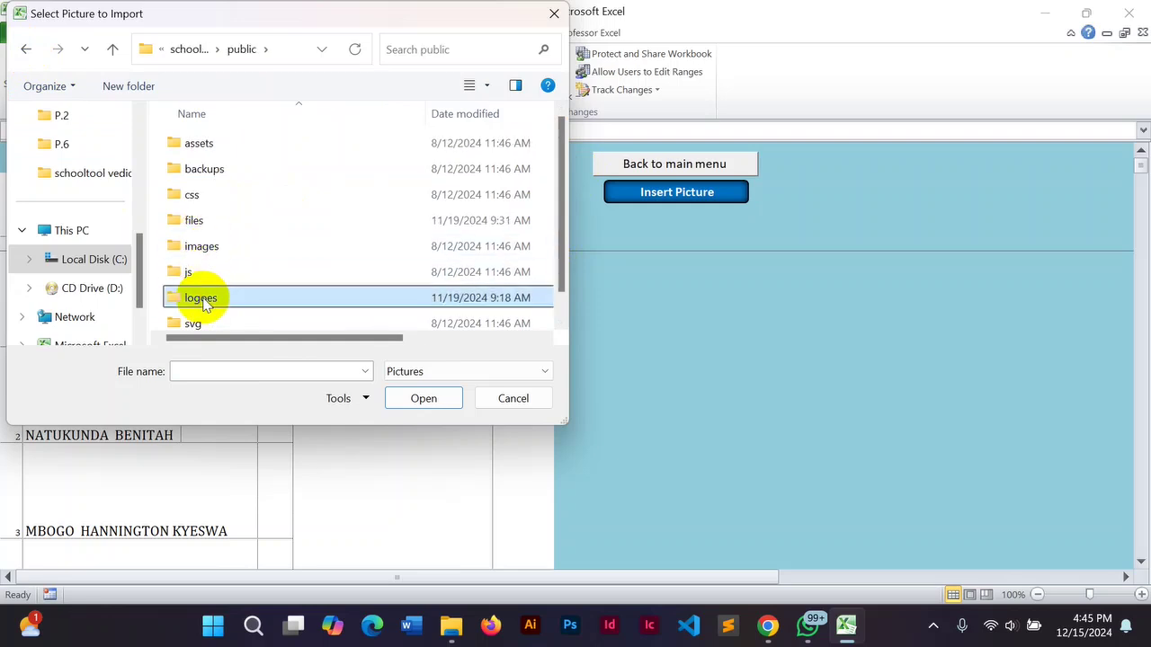
double_click(203, 300)
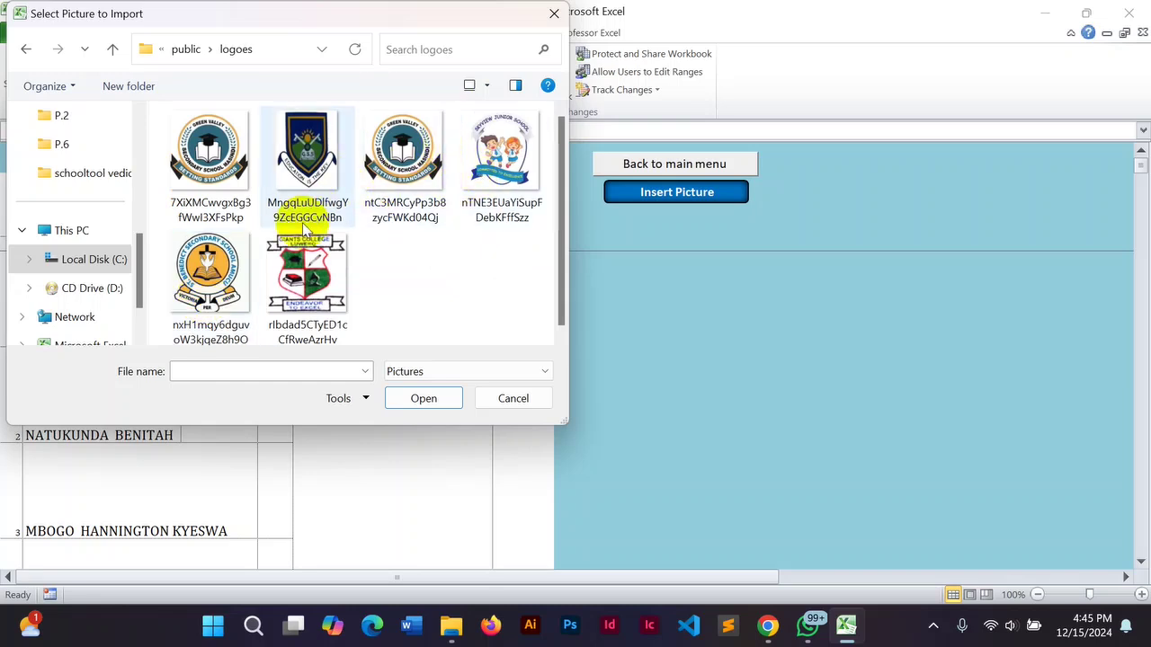
left_click(27, 51)
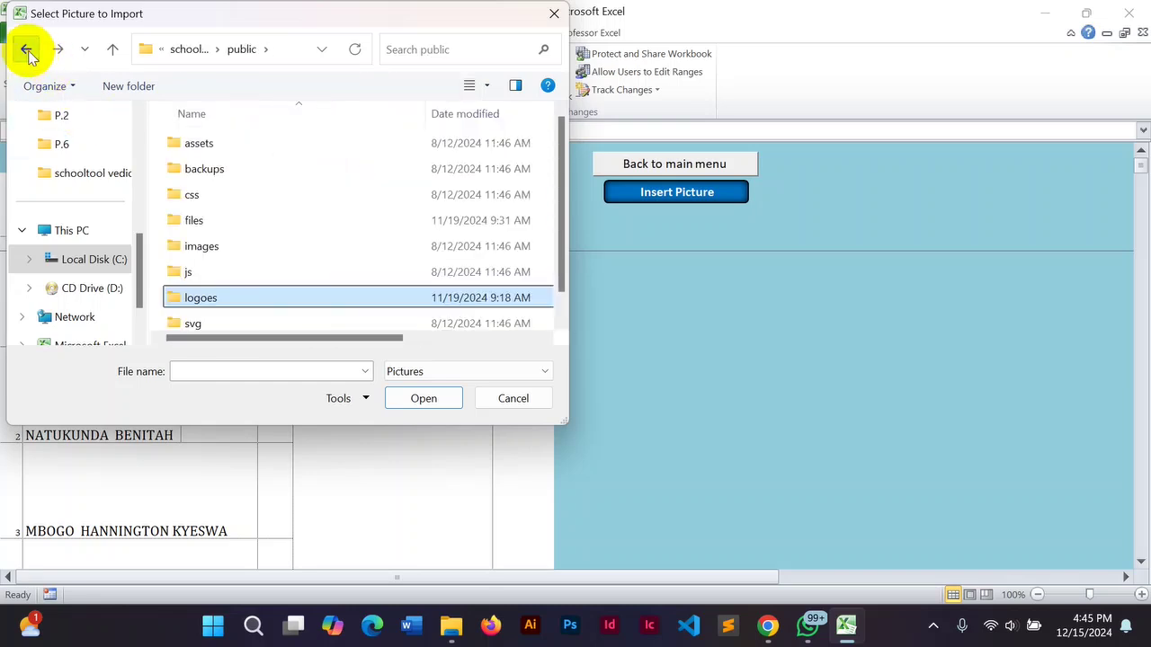
double_click(202, 246)
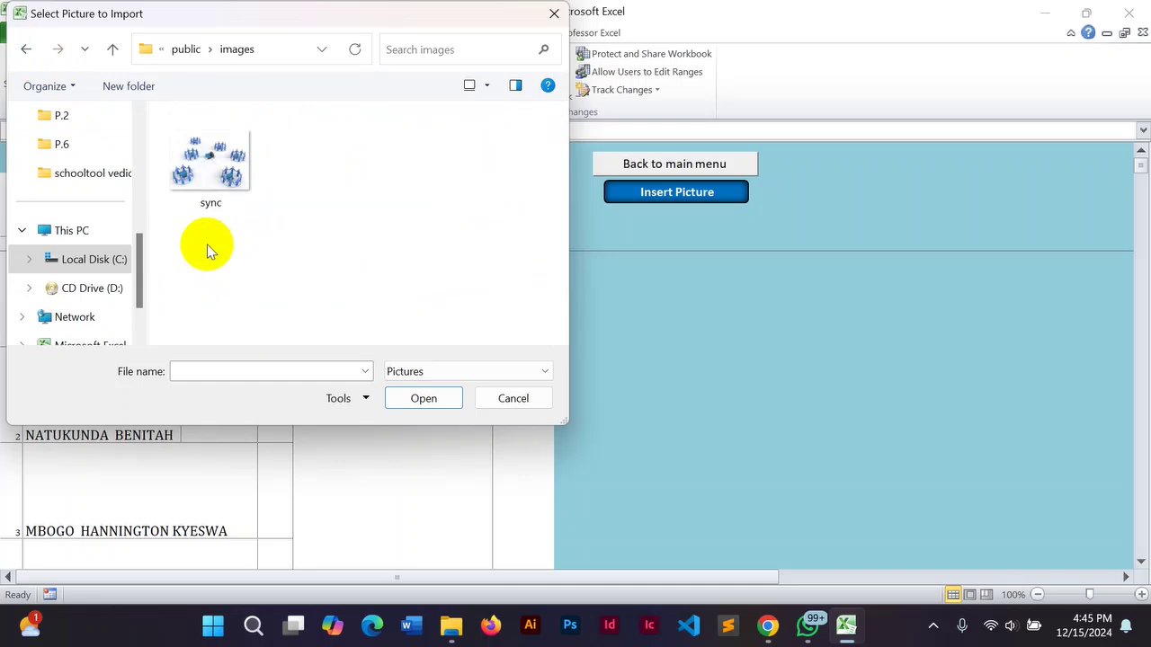
left_click(26, 50)
left_click(27, 51)
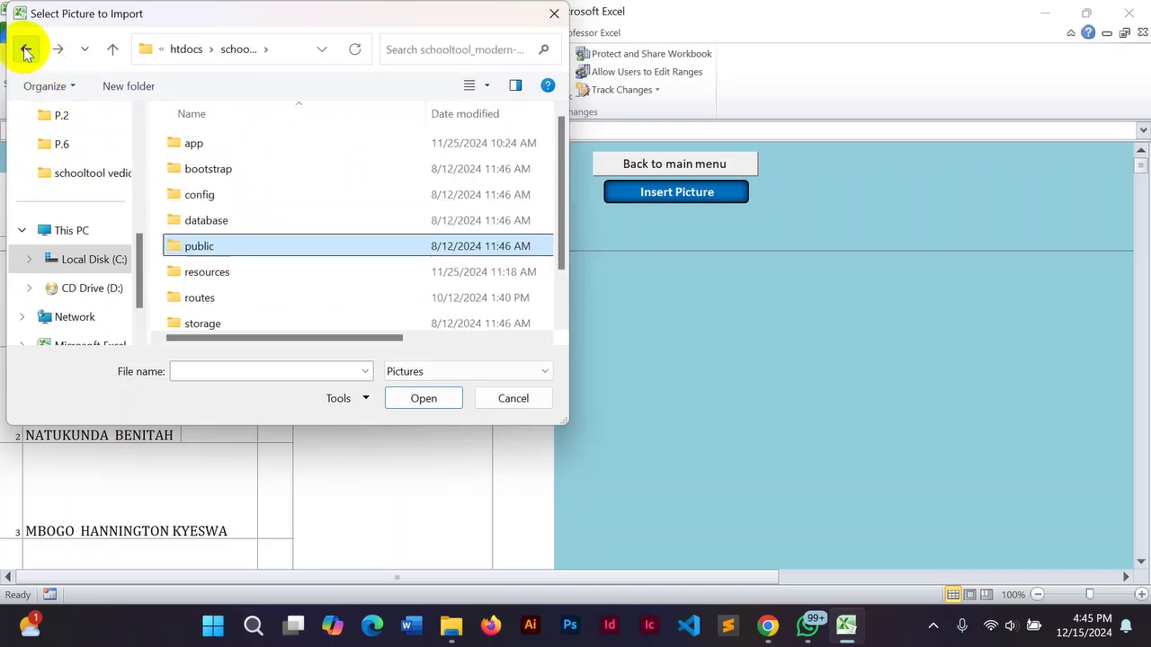
left_click(26, 50)
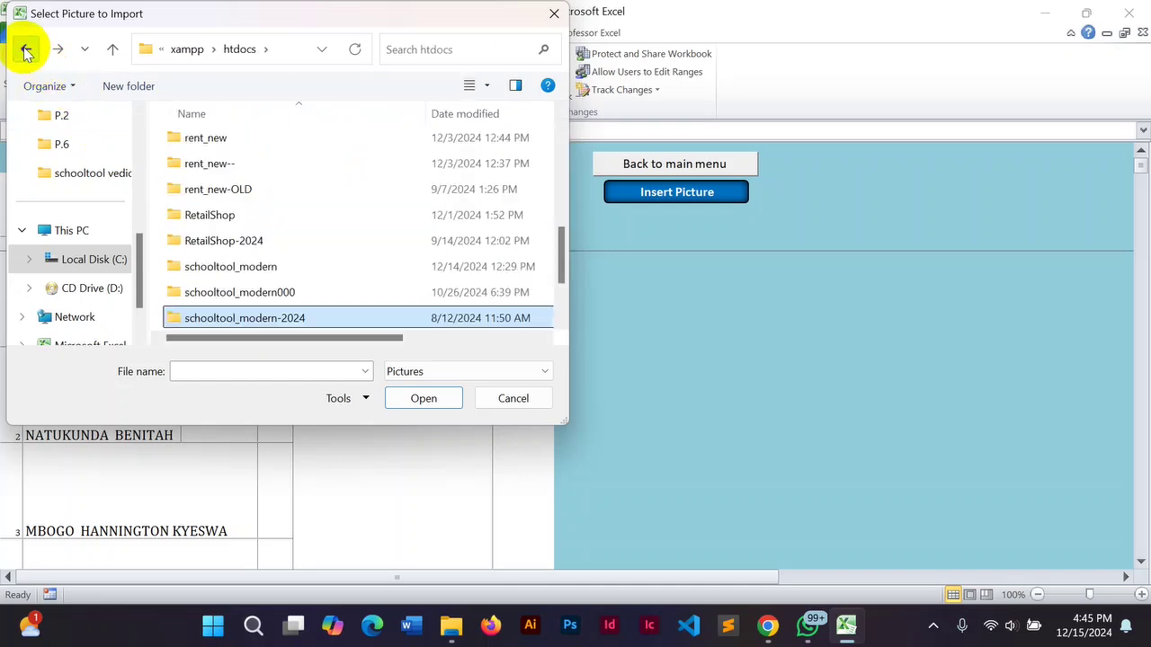
double_click(269, 289)
double_click(206, 246)
double_click(211, 302)
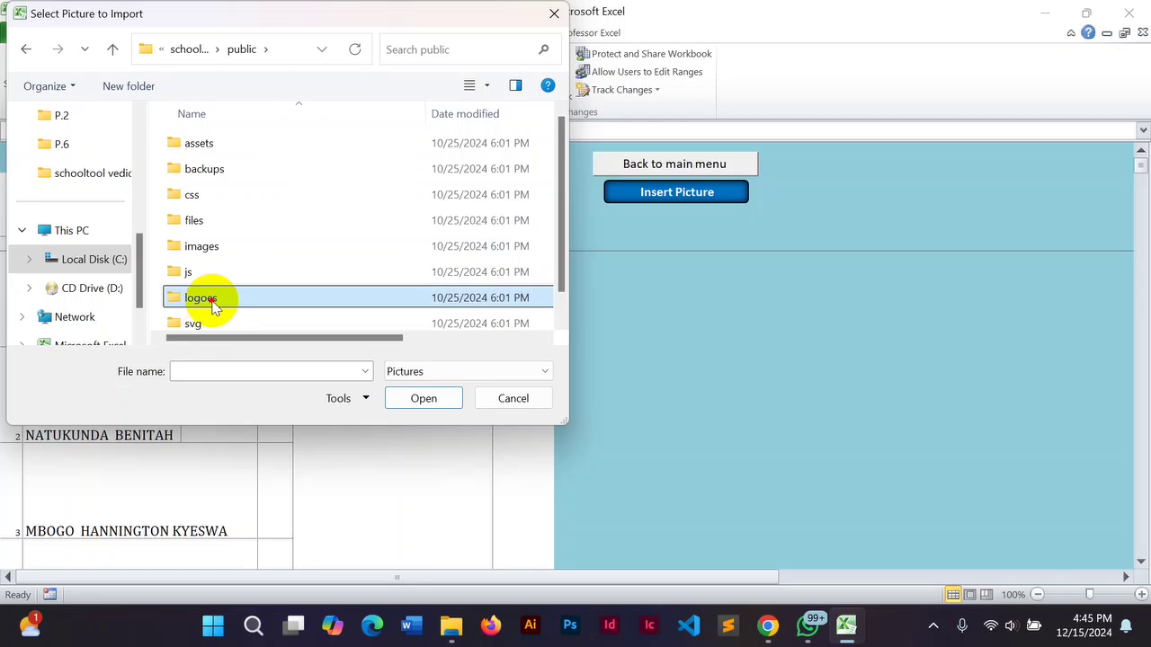
left_click(28, 50)
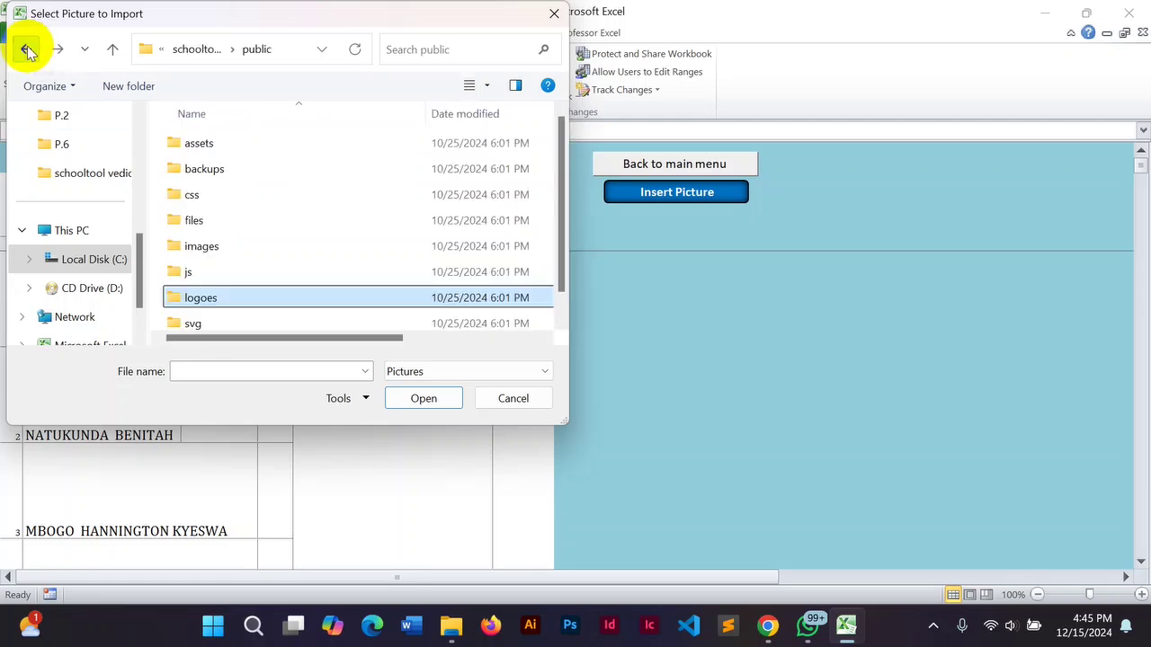
left_click(28, 50)
left_click(28, 51)
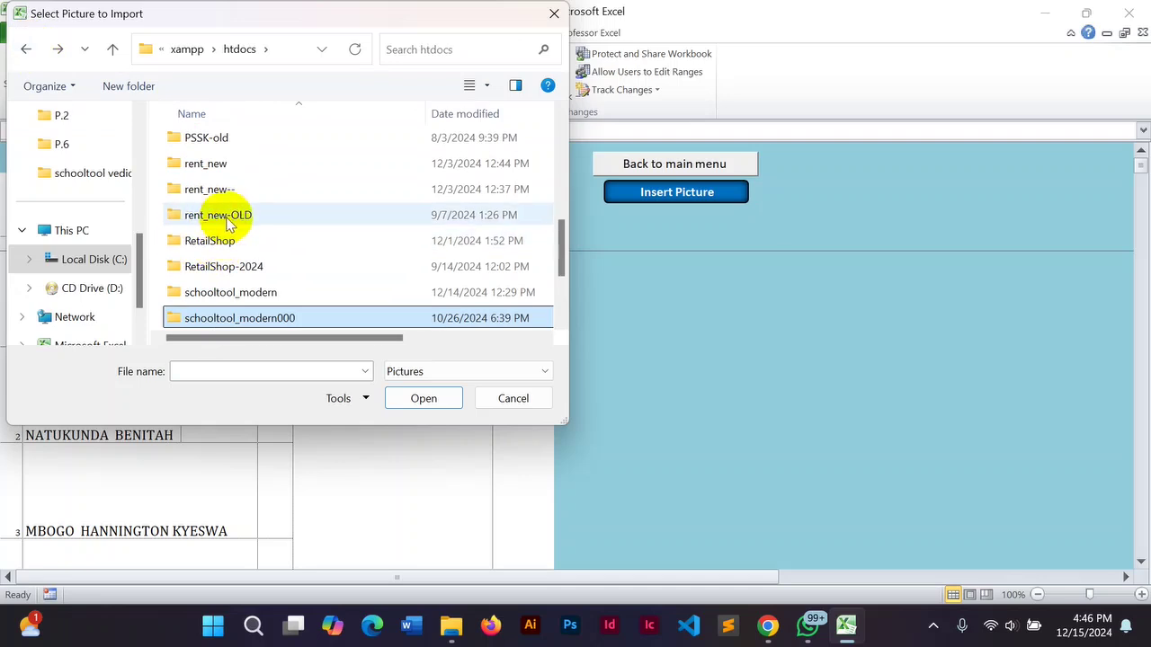
left_click_drag(560, 239, 564, 301)
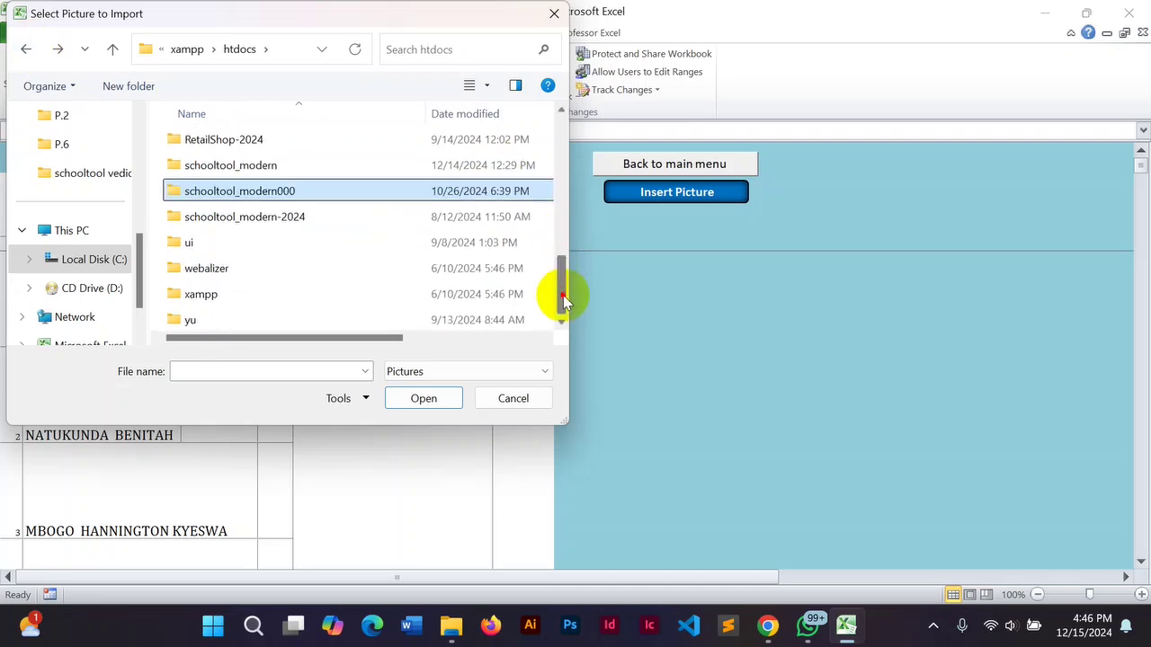
double_click(200, 242)
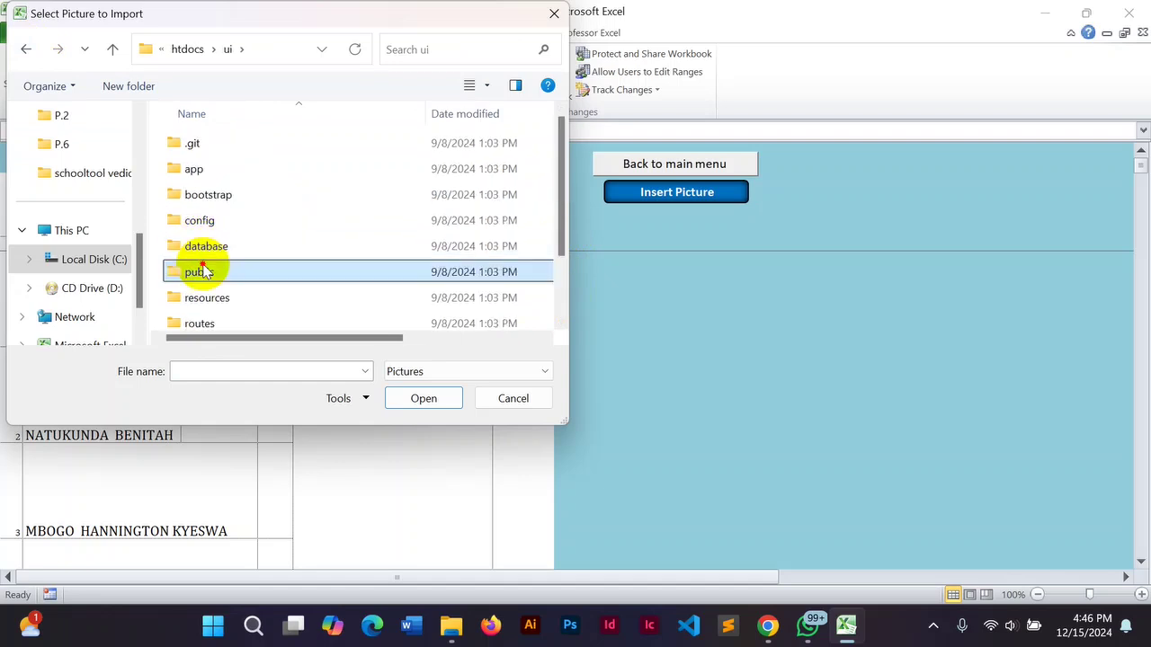
double_click(196, 270)
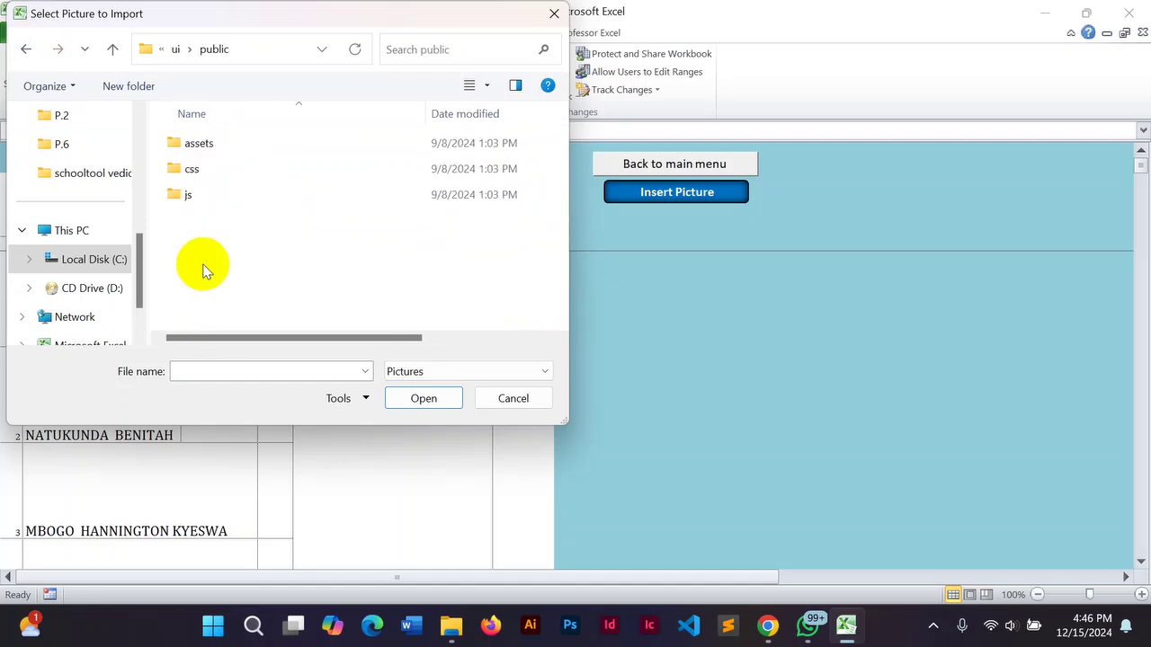
left_click(26, 49)
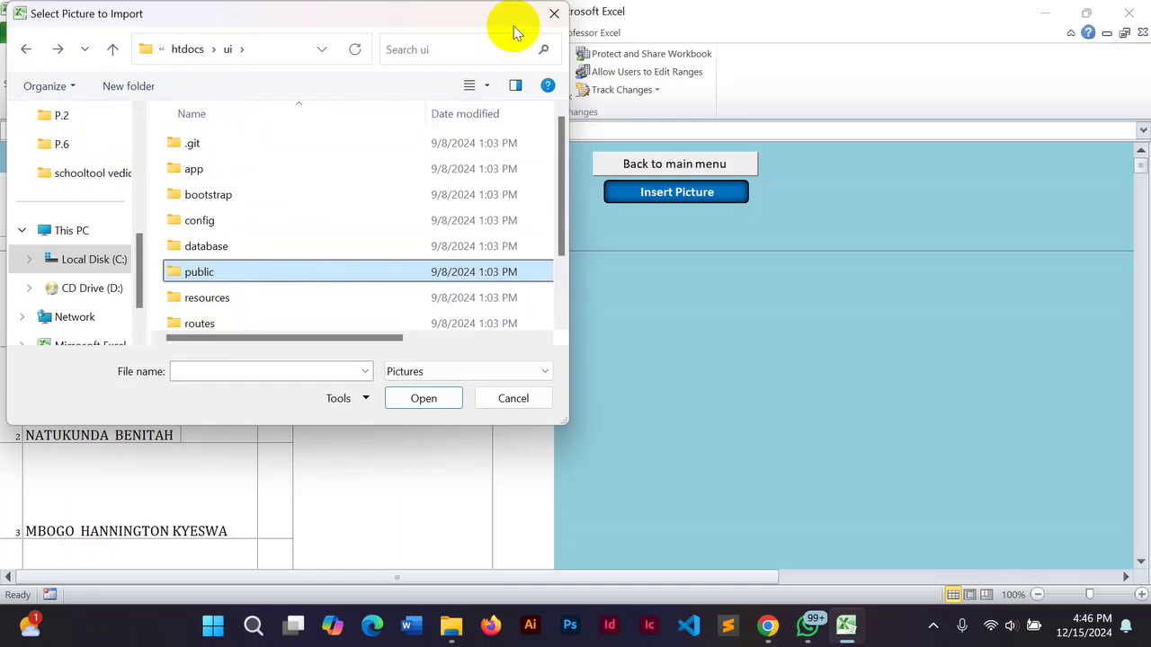
left_click(553, 13)
Insert MAYA LOGO from the Pictures folder into the first pupil's photo cell and LOGO12 into the second pupil's.
left_click_drag(408, 357, 375, 411)
left_click_drag(375, 347, 378, 316)
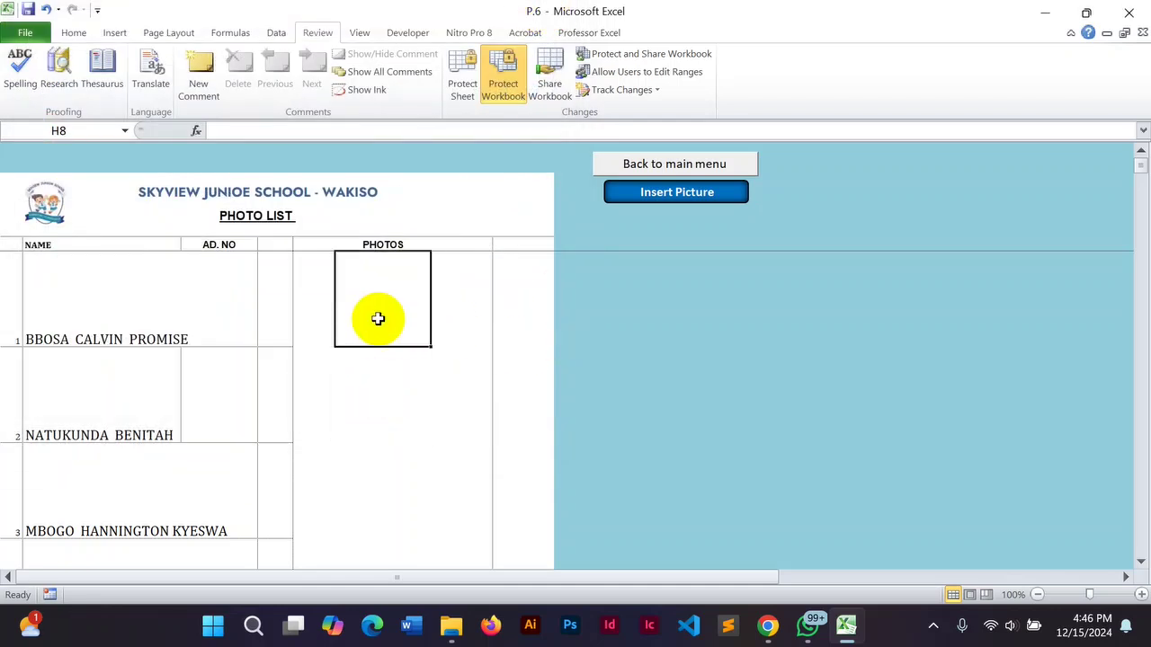
left_click(632, 199)
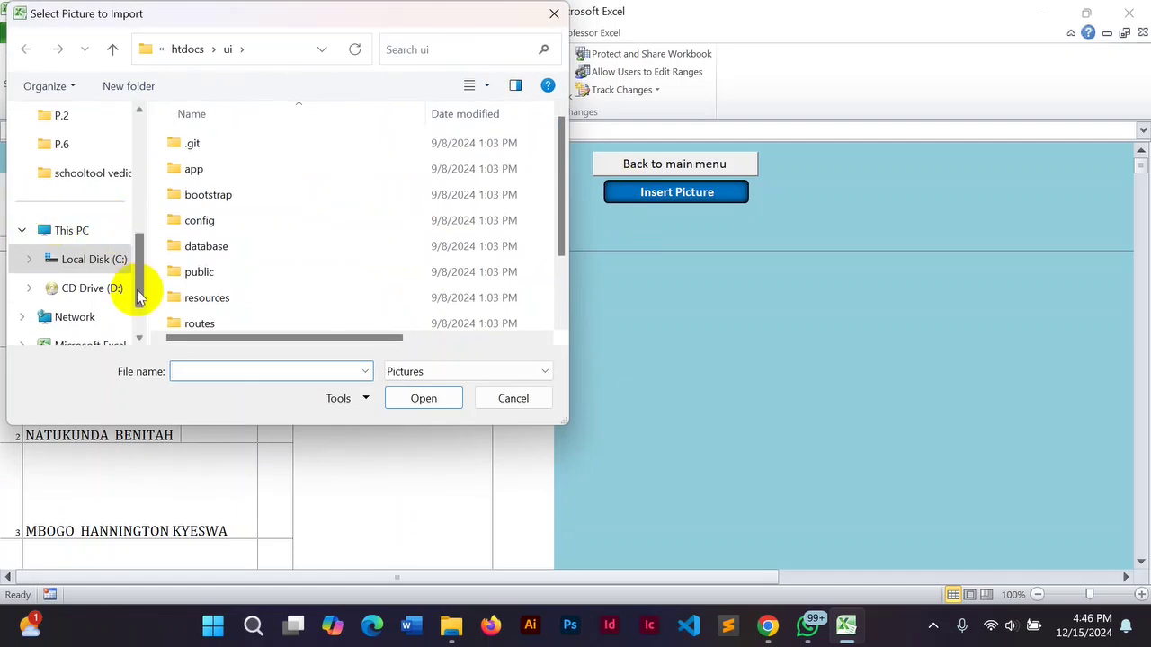
left_click_drag(139, 296, 145, 192)
left_click(73, 259)
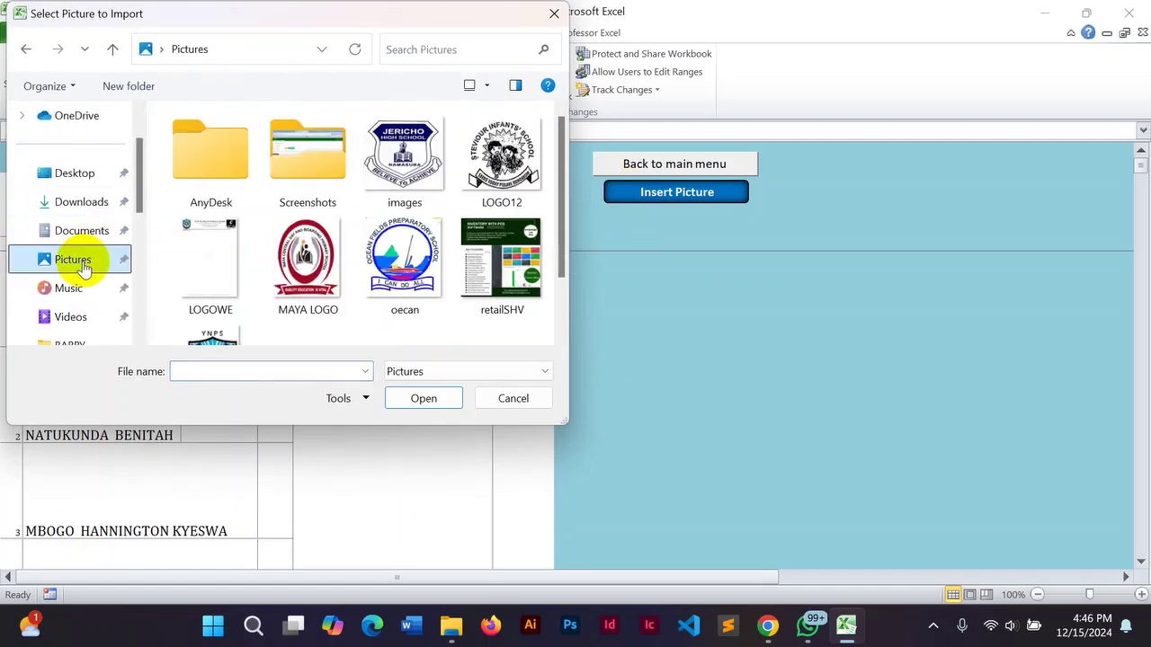
left_click_drag(560, 158, 573, 189)
double_click(325, 224)
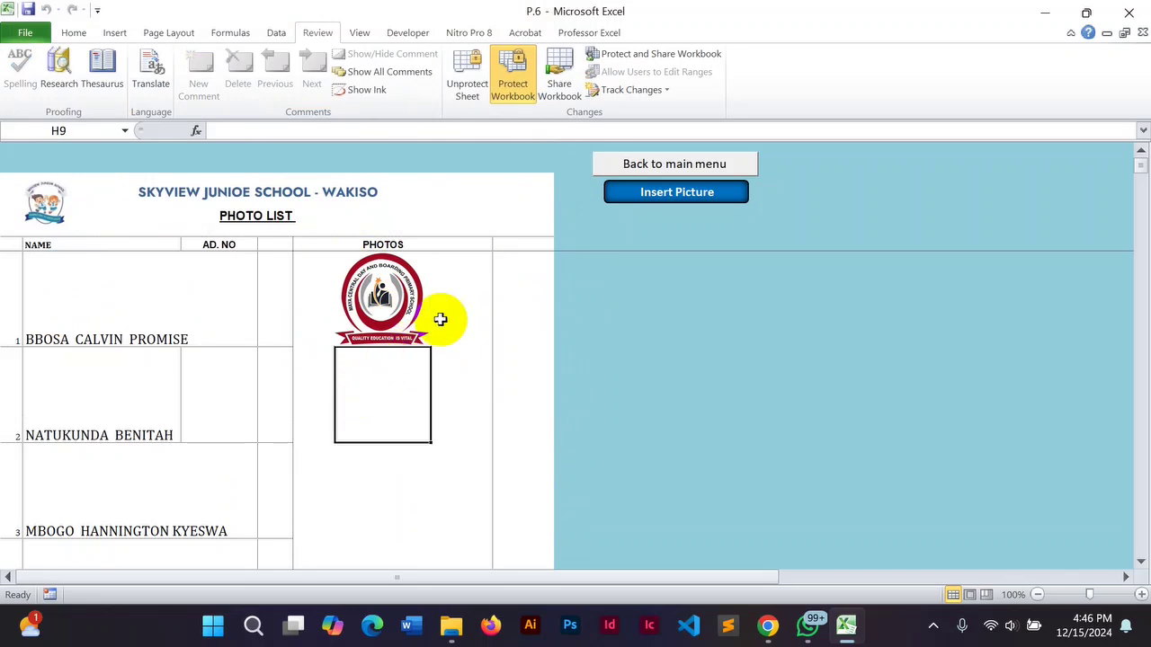
left_click(644, 207)
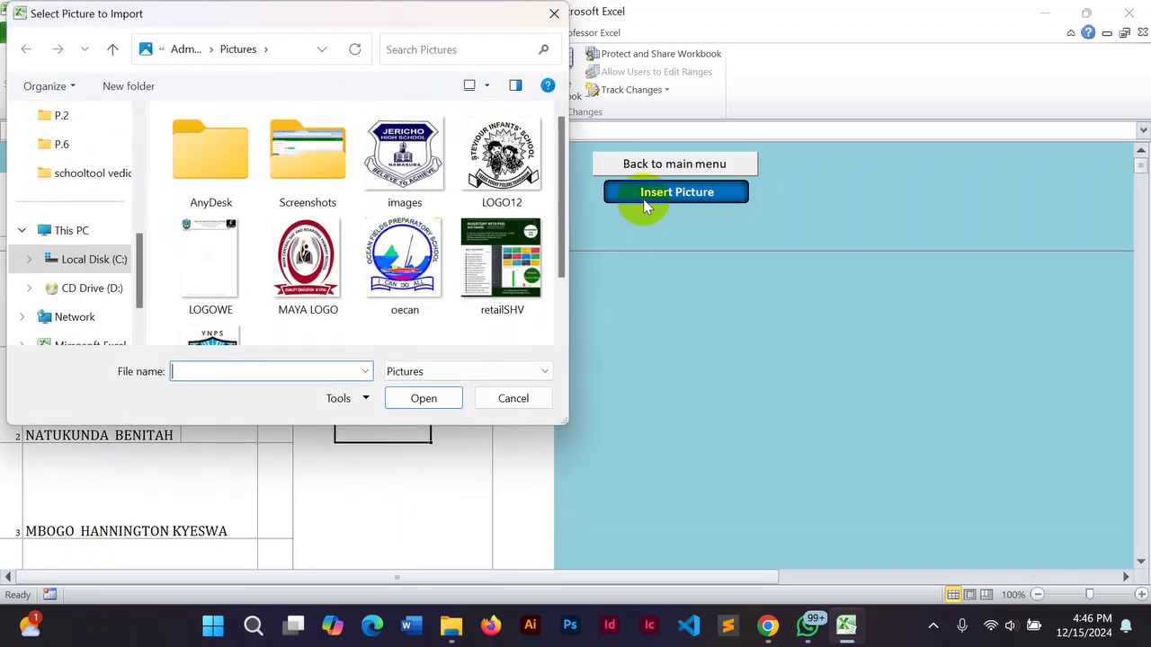
double_click(501, 154)
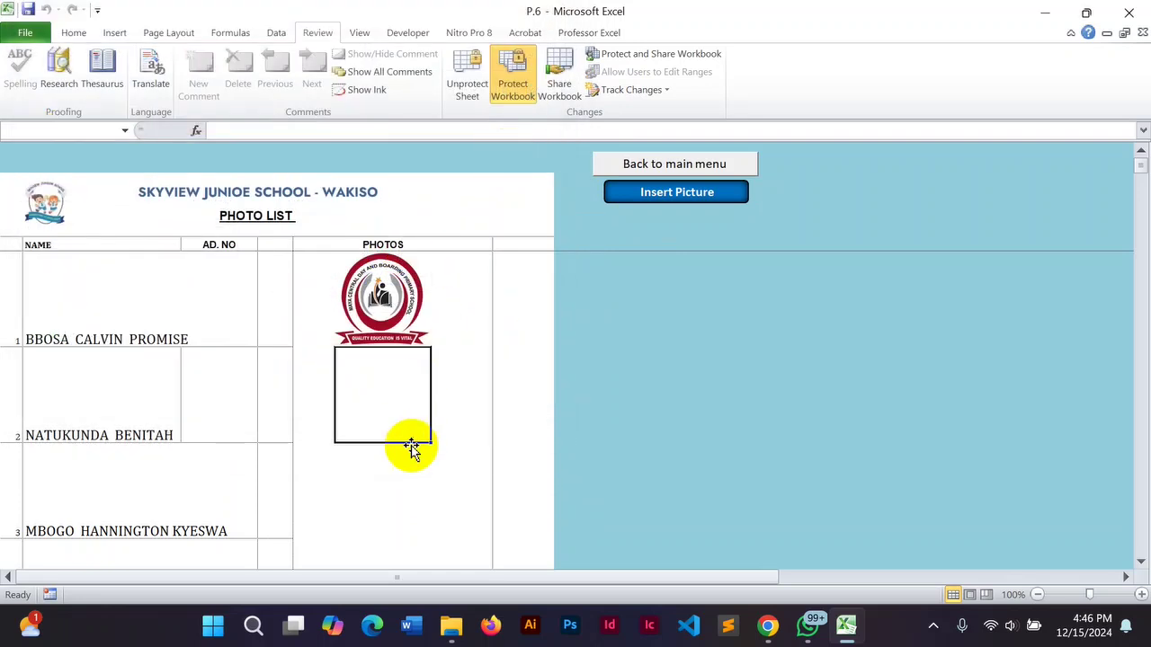
Browse to the Documents folder for a picture to import into the third pupil's photo cell, and return to the main menu.
left_click(663, 193)
left_click_drag(563, 171, 549, 147)
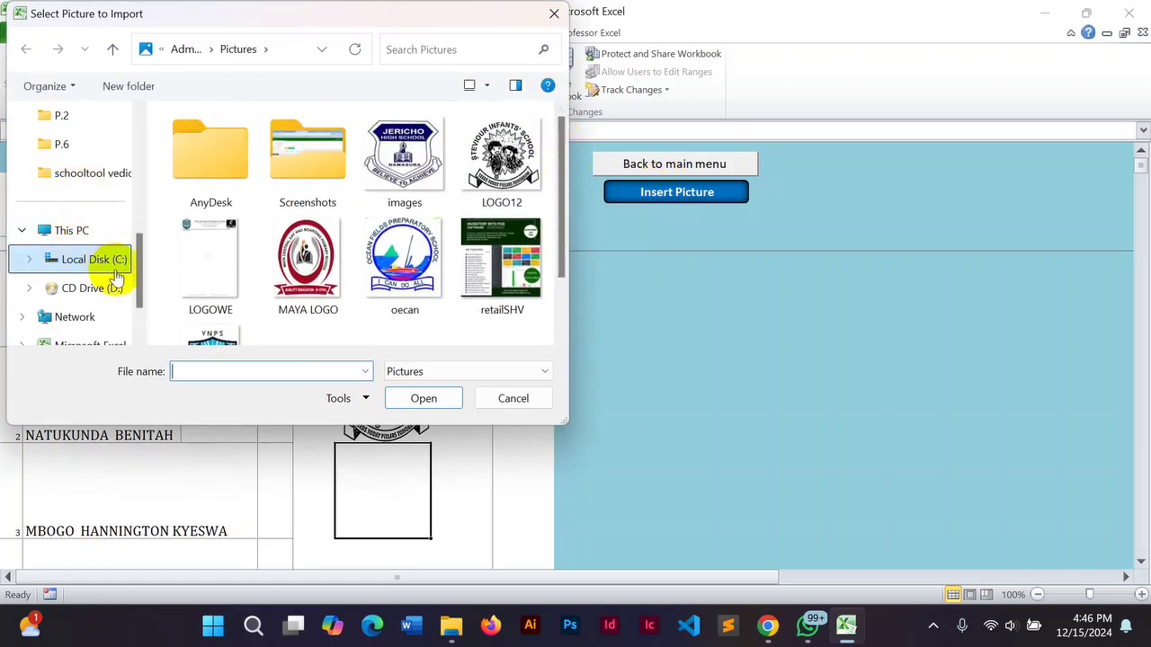
left_click_drag(145, 286, 149, 200)
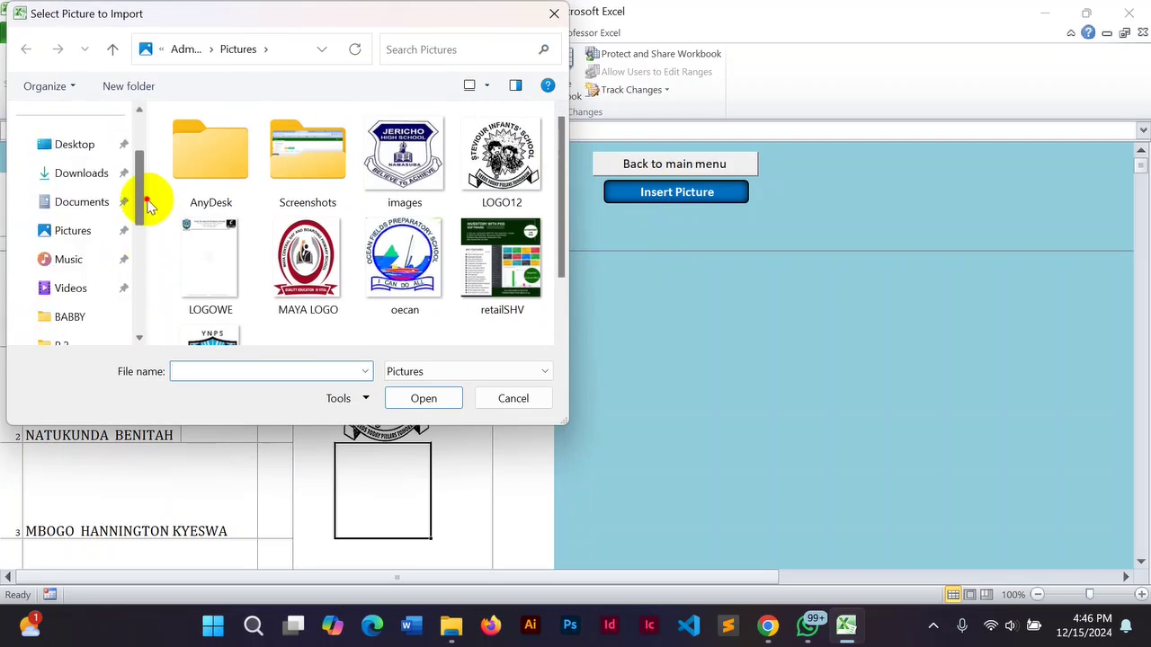
left_click(81, 205)
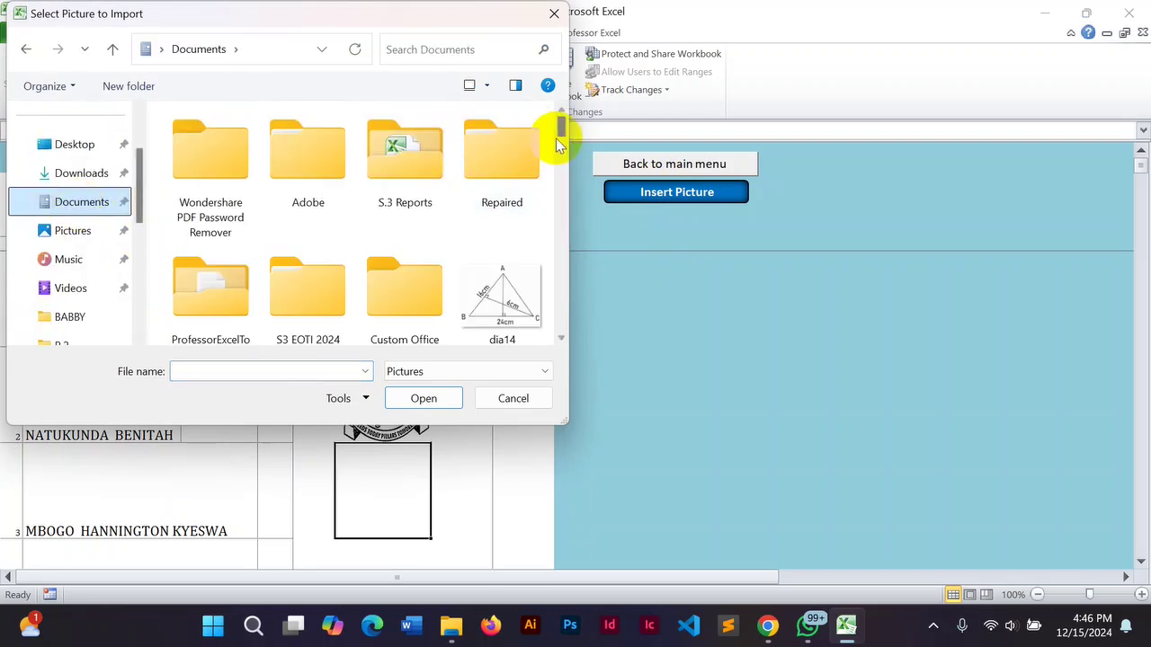
left_click_drag(561, 131, 531, 148)
double_click(424, 249)
left_click(667, 398)
left_click(645, 162)
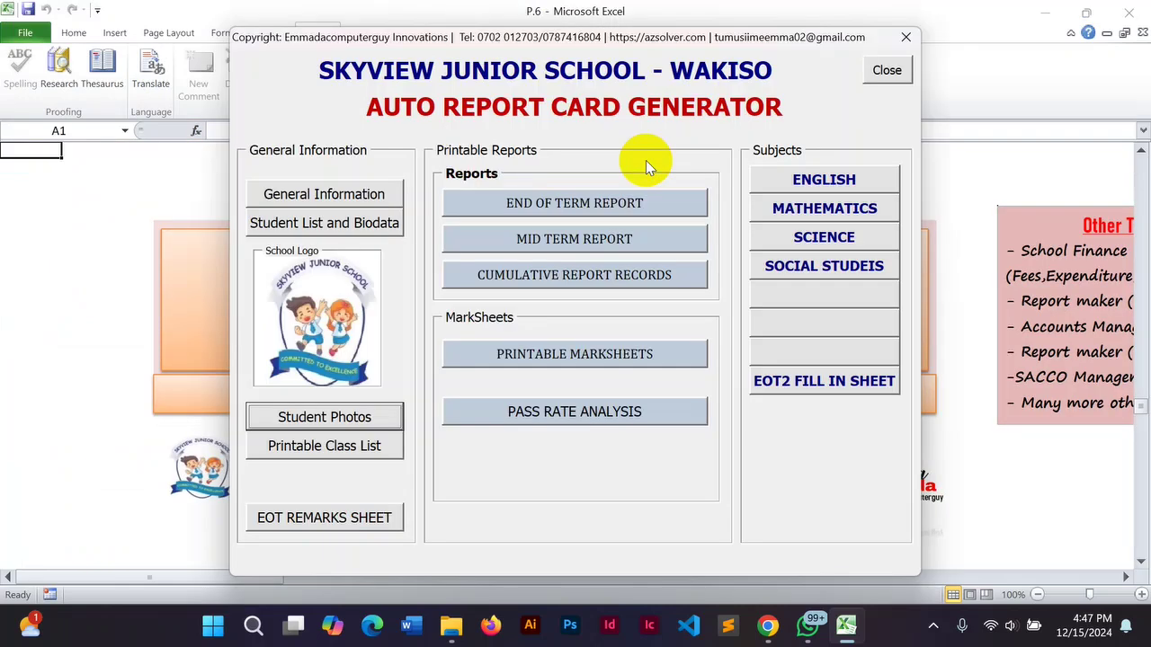
Open the English marks sheet and enter 68 for B.O.T, 90 for M.O.T and 56 for E.O.T for the tenth pupil.
left_click(787, 183)
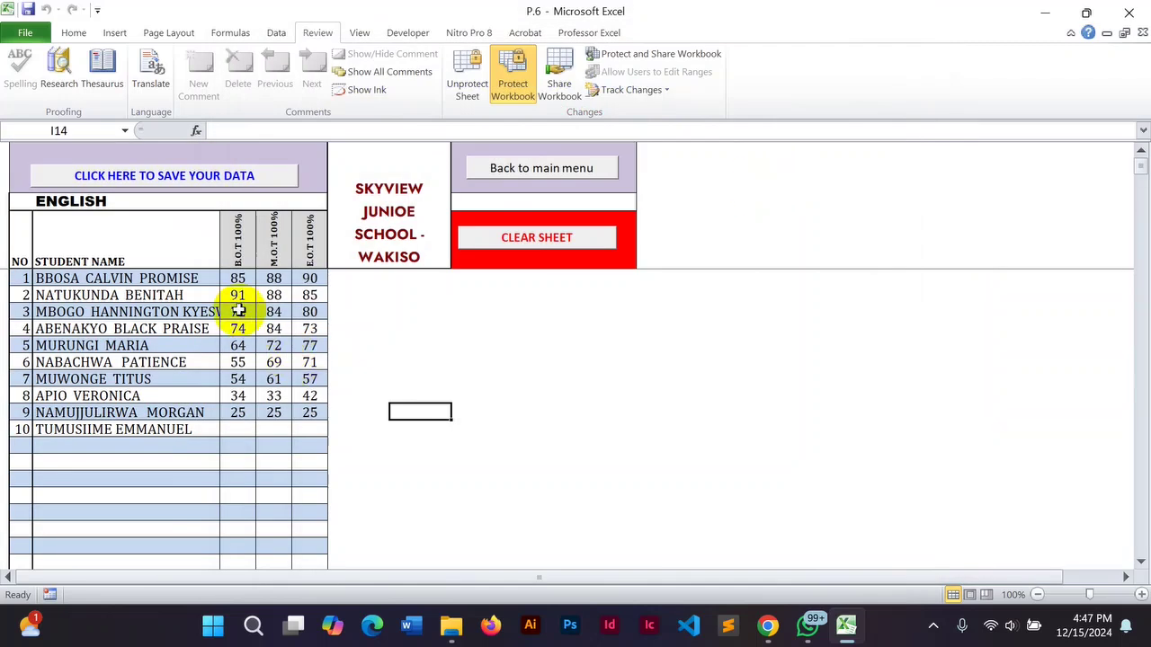
left_click(237, 428)
type("68 ")
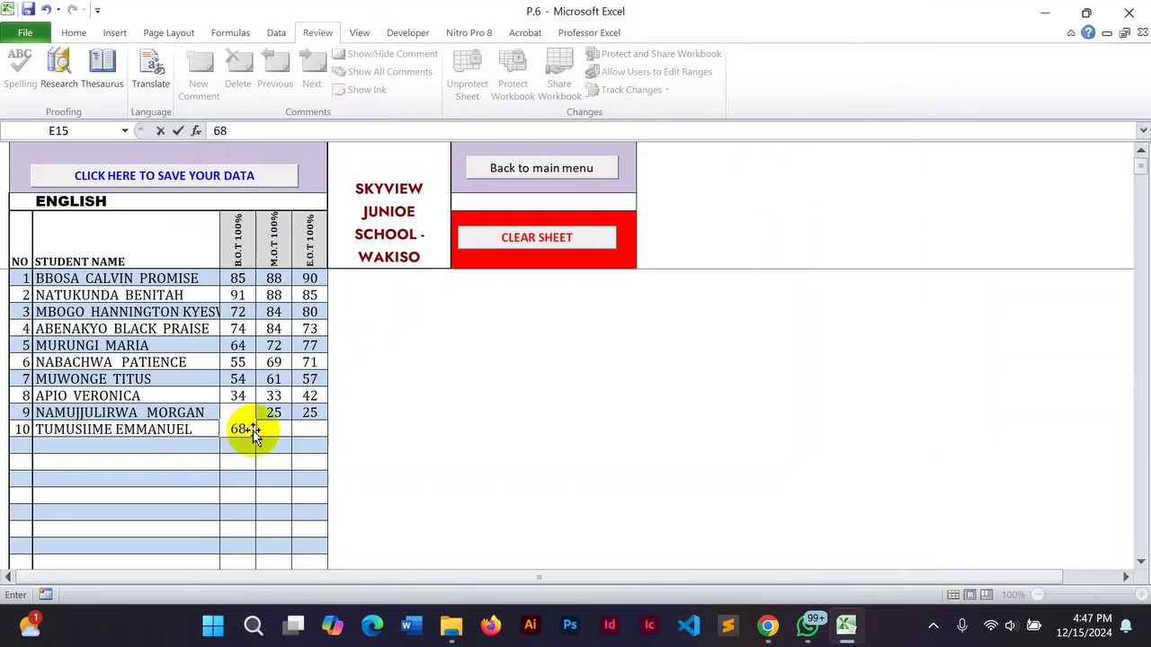
type("9")
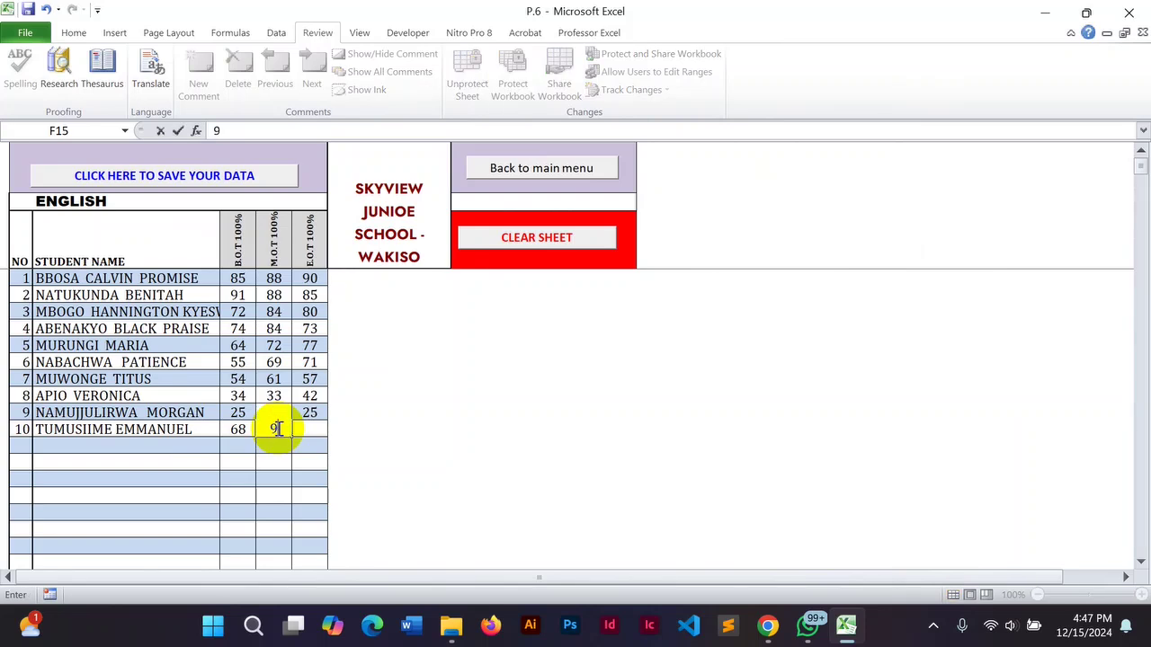
type("0 56")
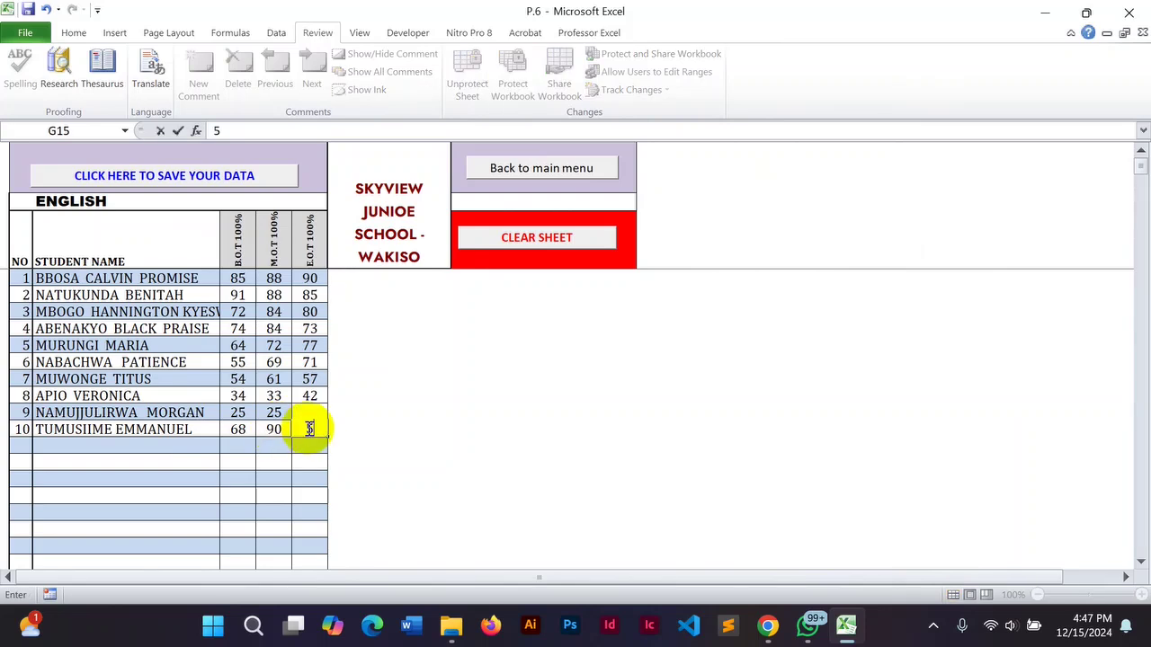
left_click(364, 440)
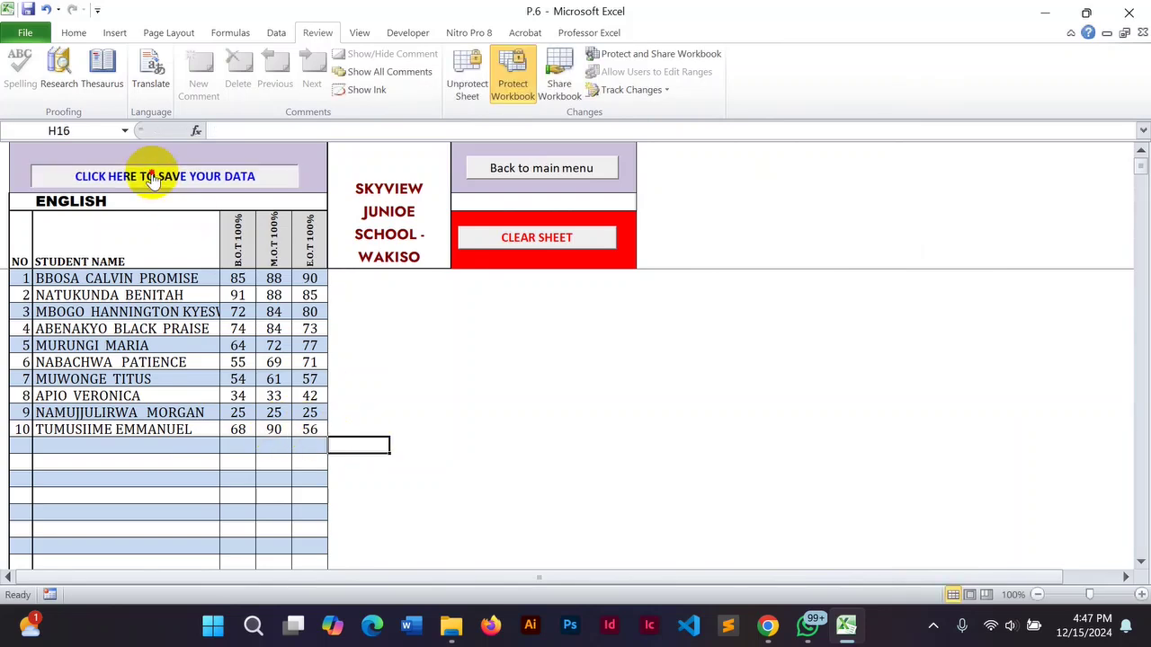
Save the English marks and return to the main menu, confirming that the data has been saved.
left_click(543, 217)
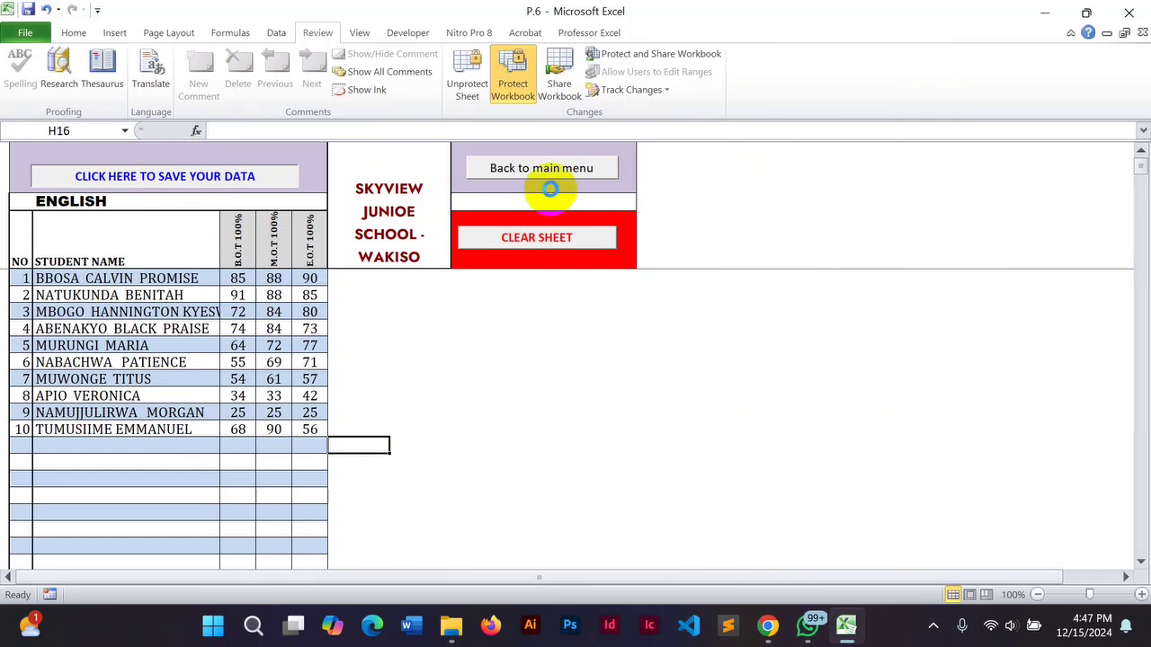
left_click(527, 170)
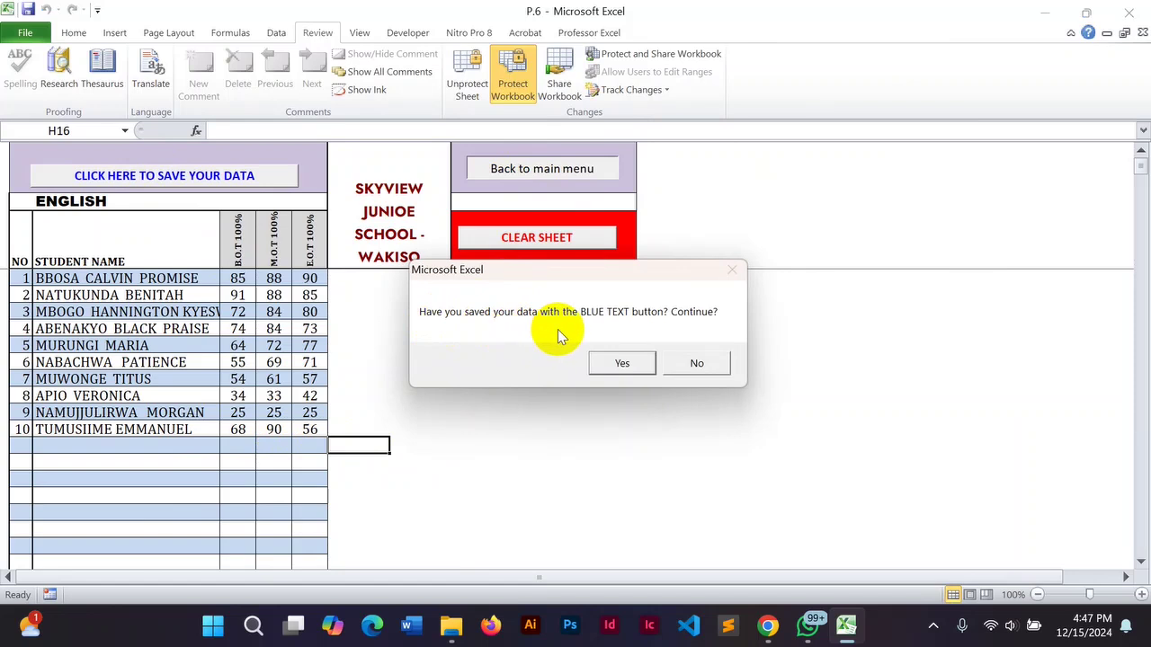
left_click(620, 364)
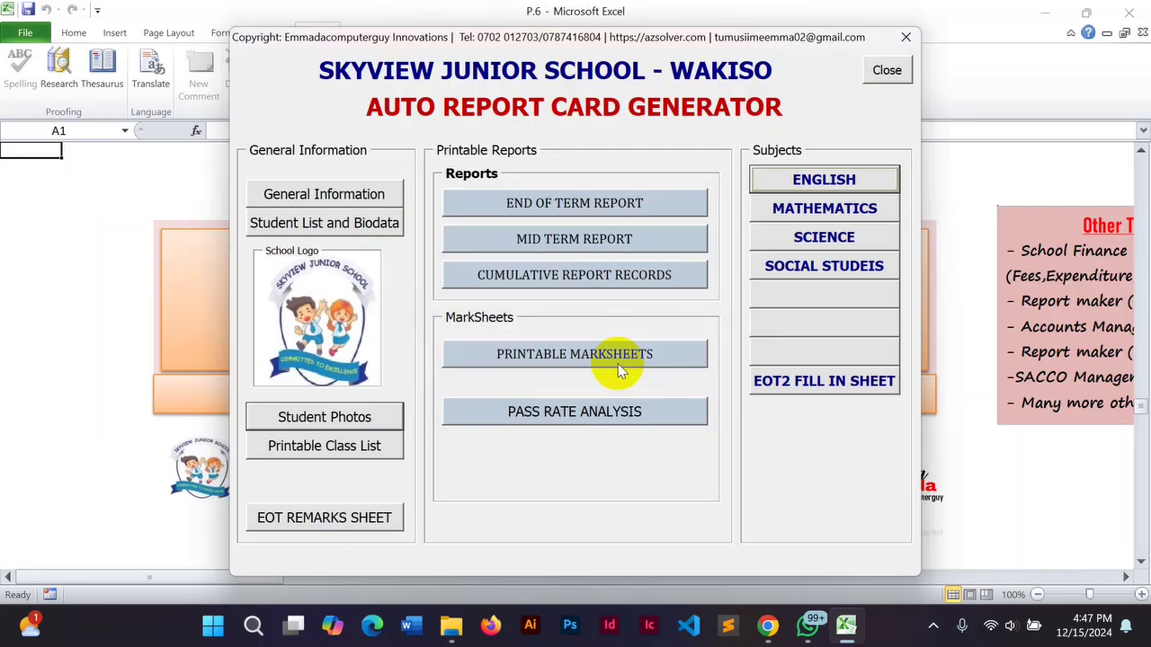
Examine the Mathematics, Science, Social Studies and unnamed subject marks sheets one after another, returning to the main menu each time.
left_click(854, 205)
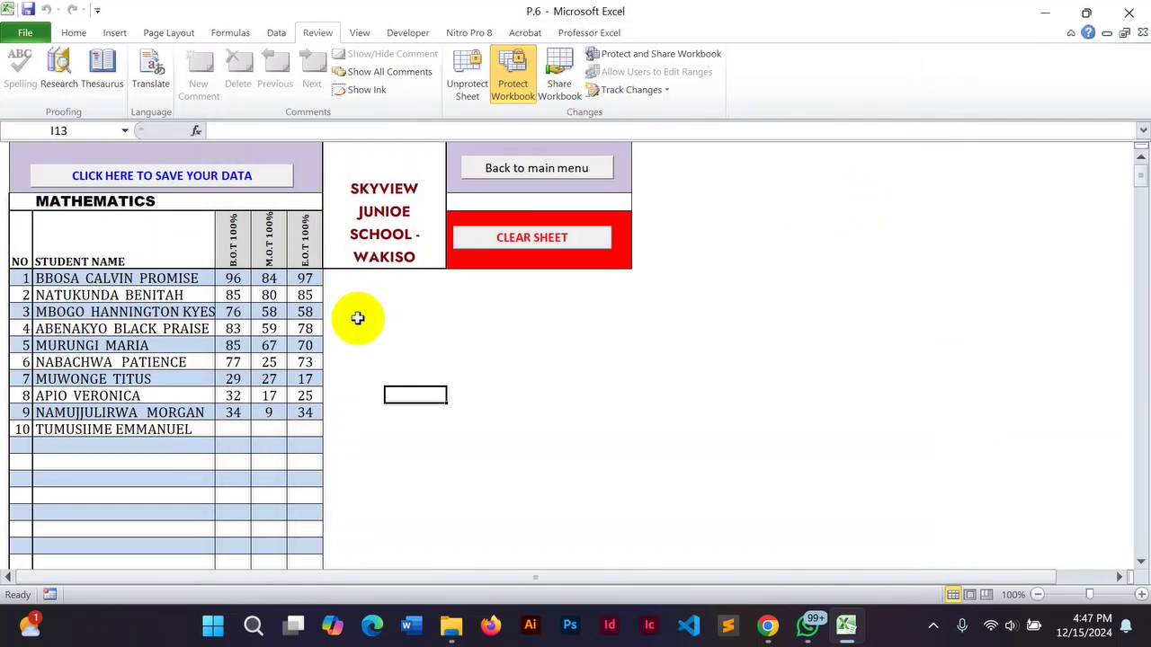
left_click(495, 168)
left_click(640, 366)
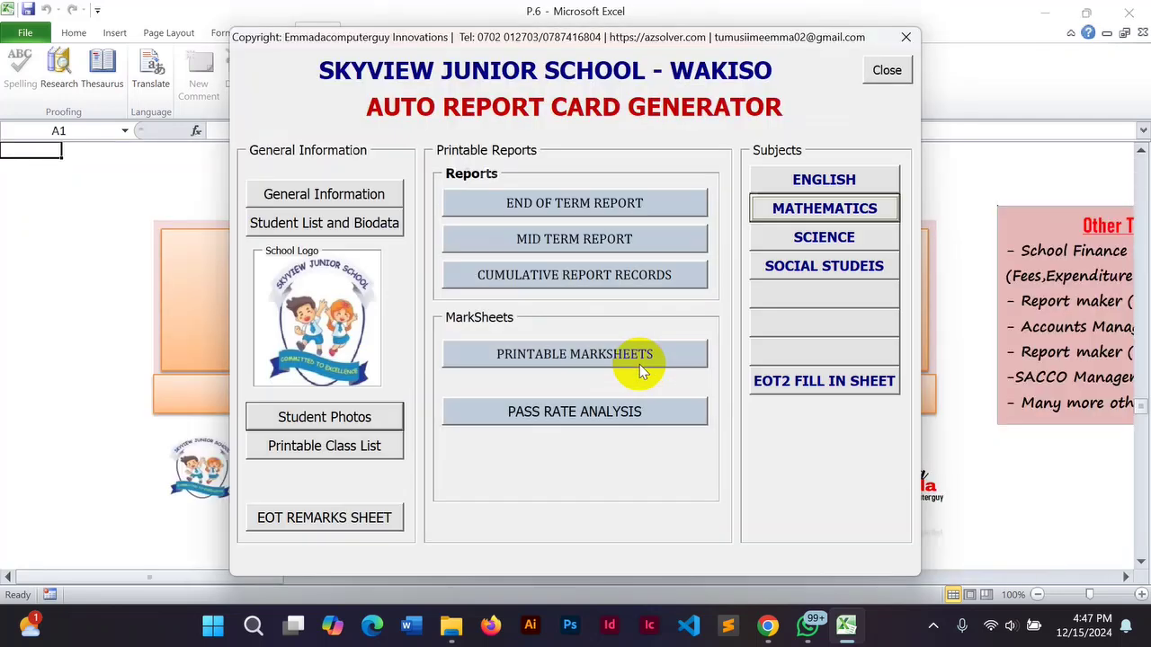
left_click(793, 240)
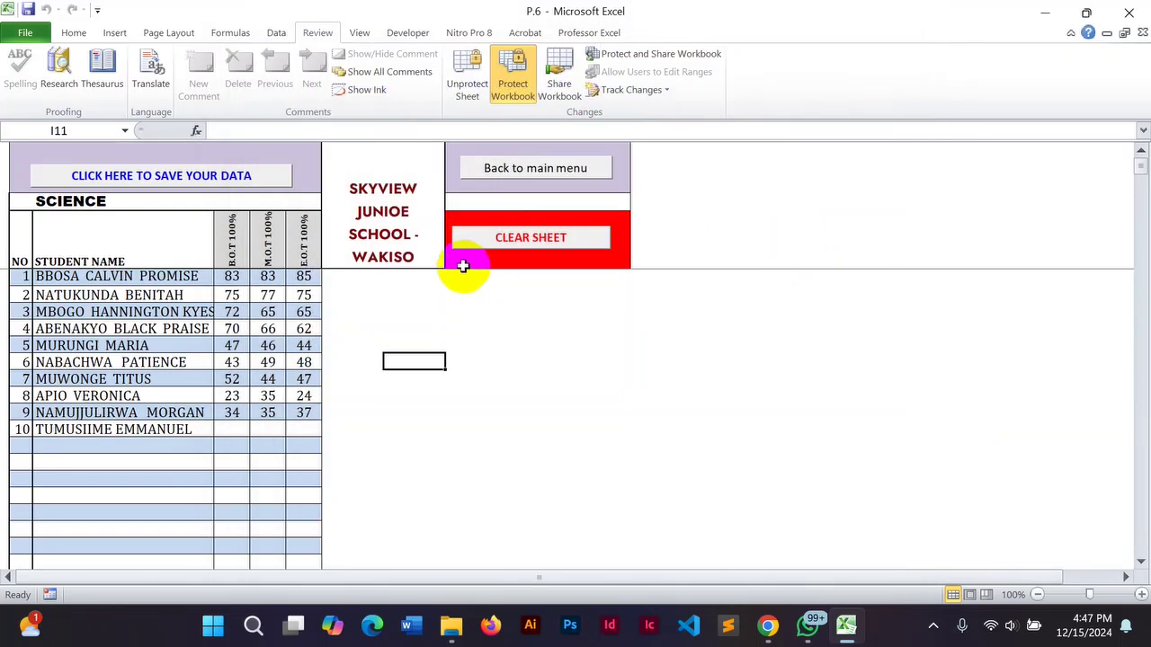
left_click(485, 169)
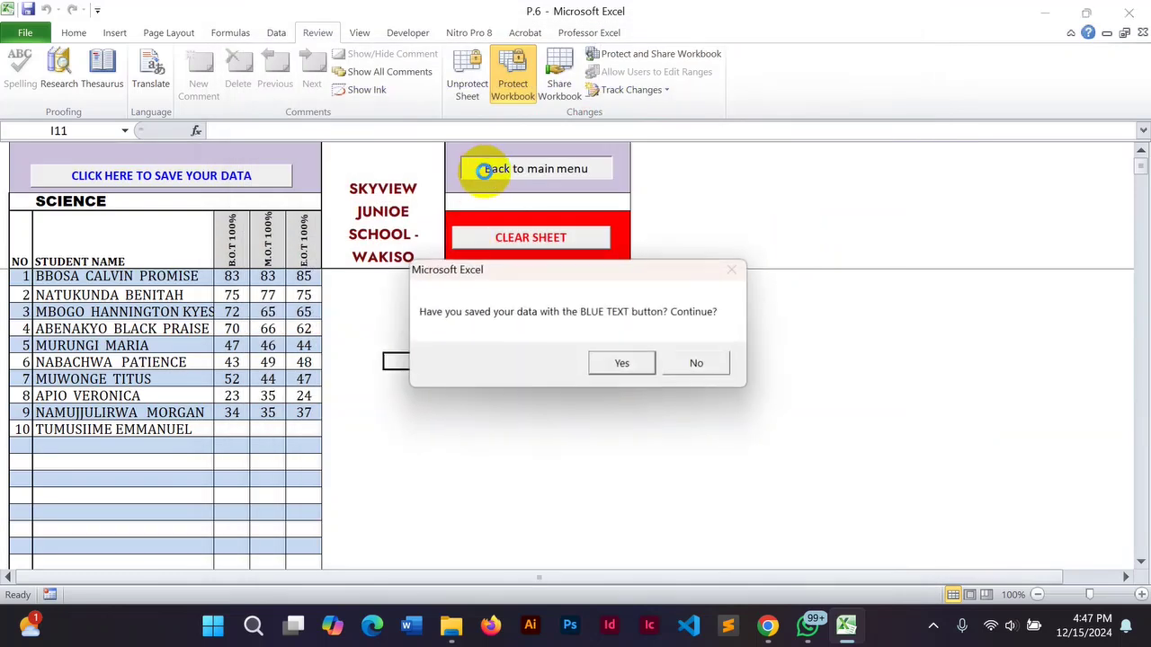
left_click(620, 362)
left_click(782, 277)
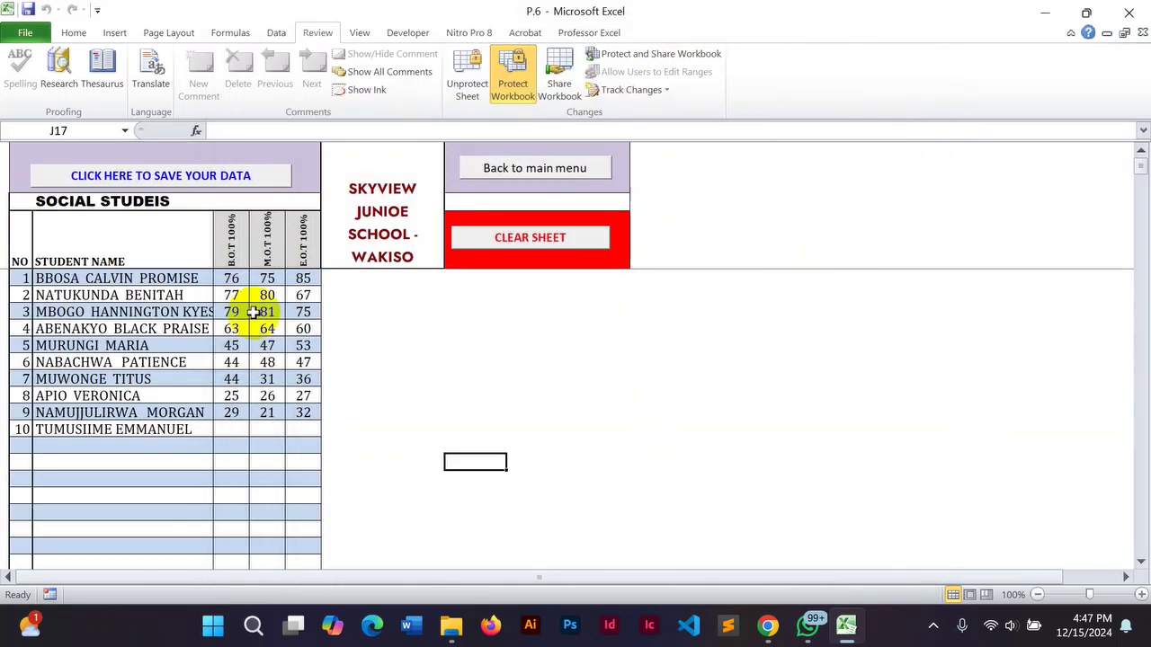
left_click(486, 184)
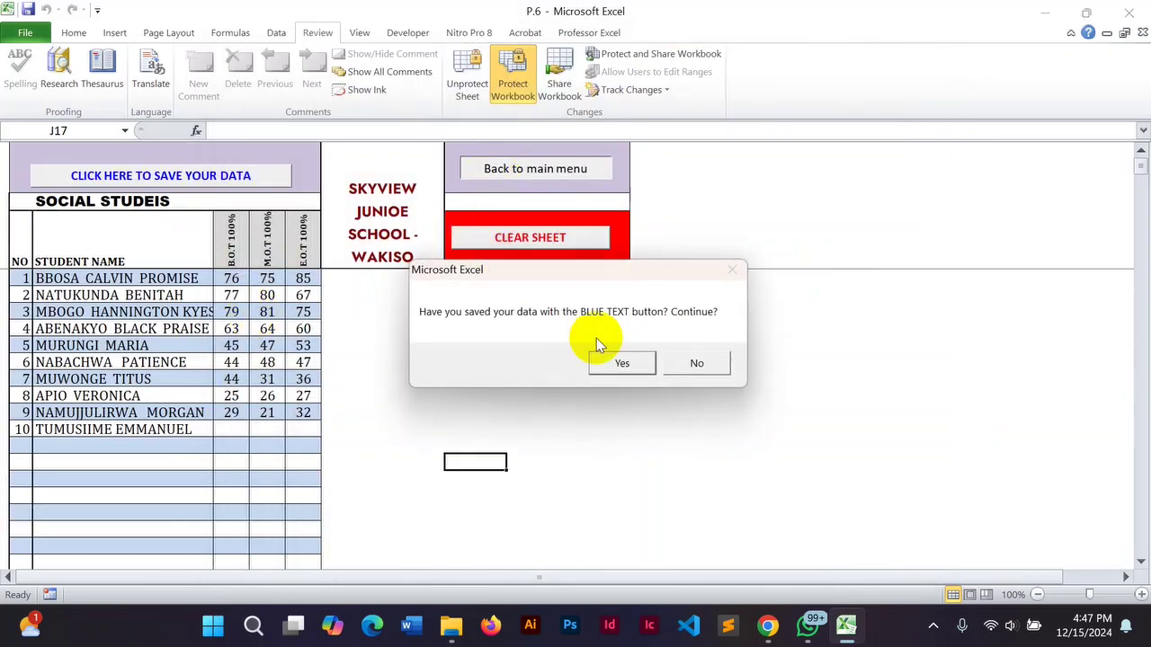
left_click(611, 362)
left_click(771, 289)
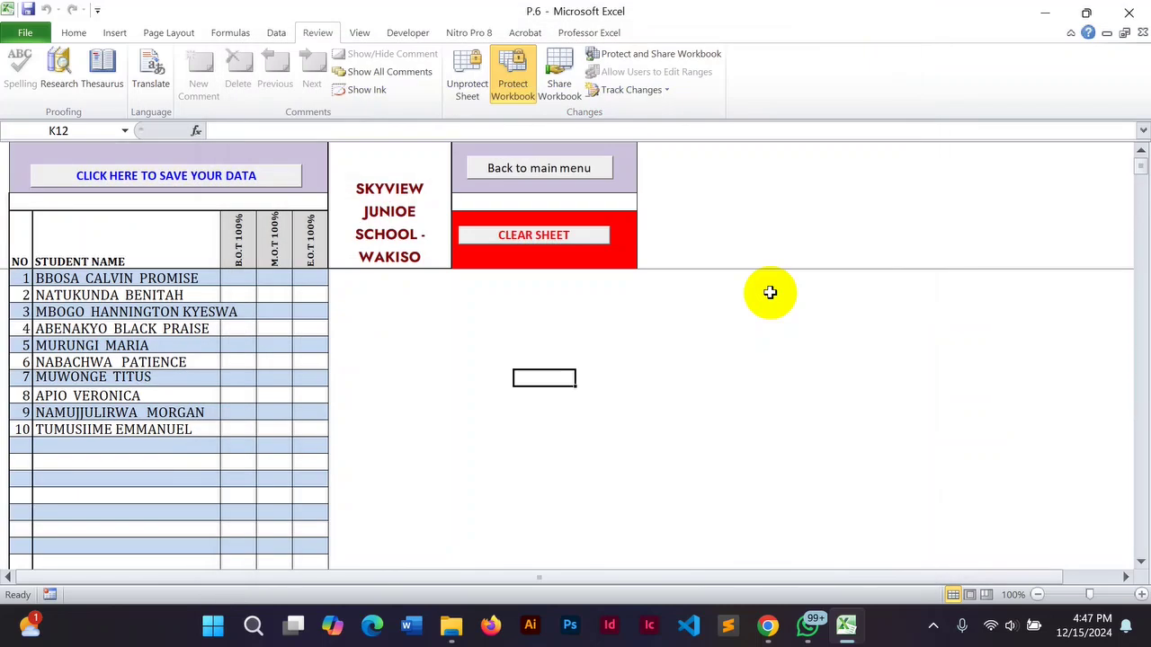
left_click(507, 169)
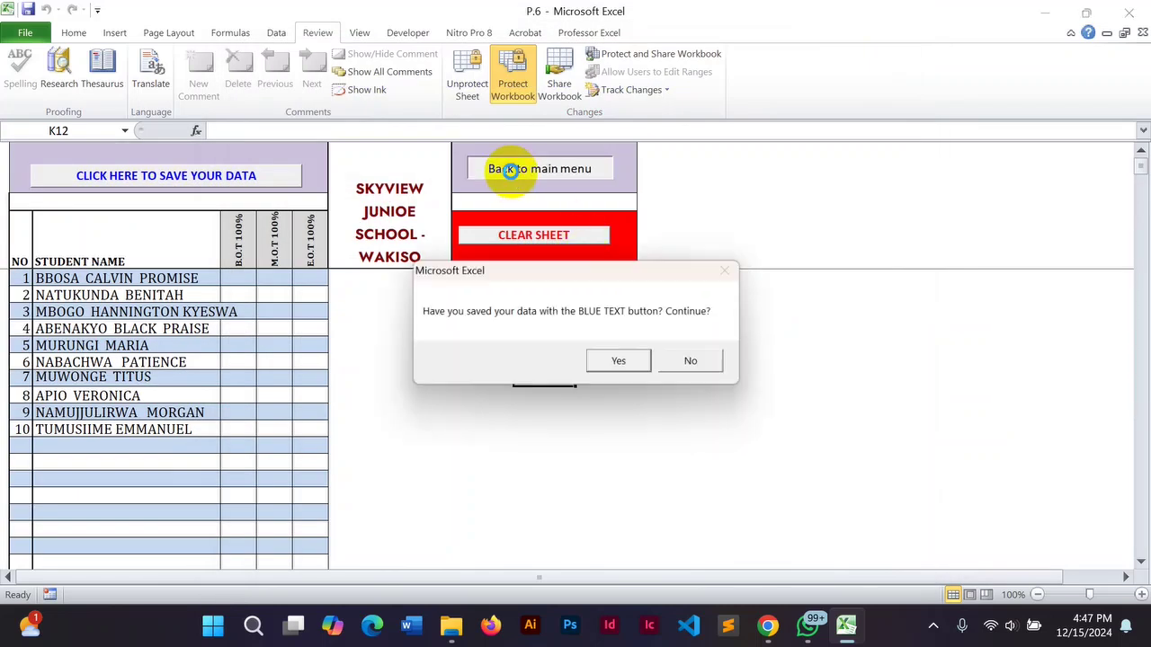
left_click(621, 362)
Open the Social Studies marks sheet and clear all of its marks, confirming the deletion.
left_click(801, 266)
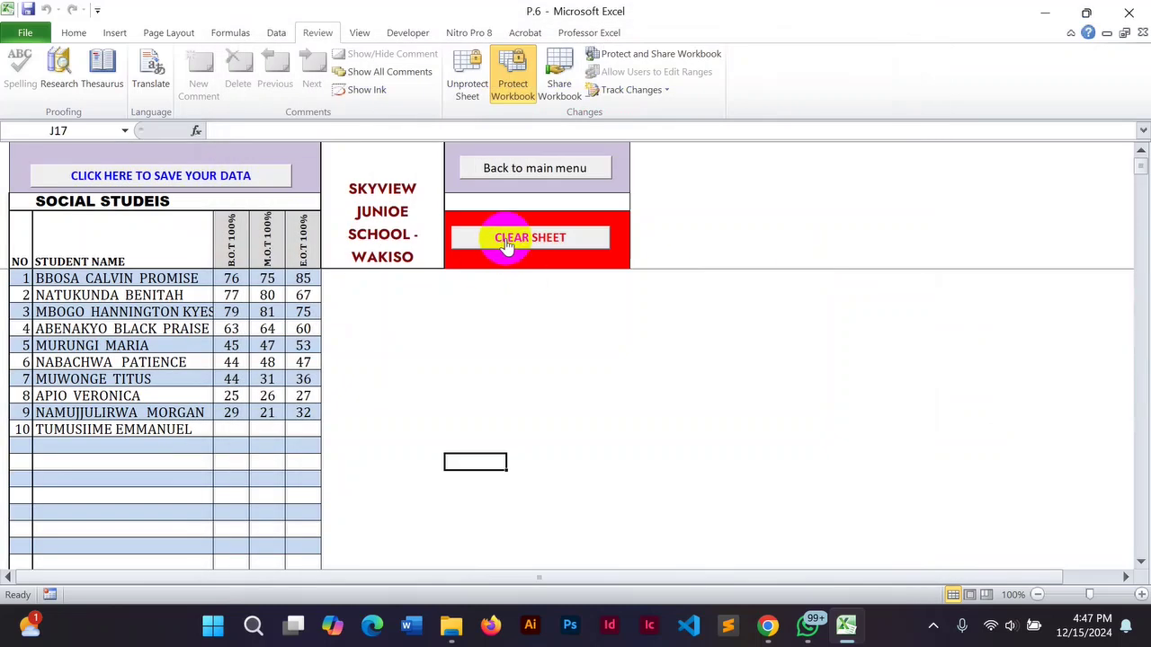
left_click(507, 244)
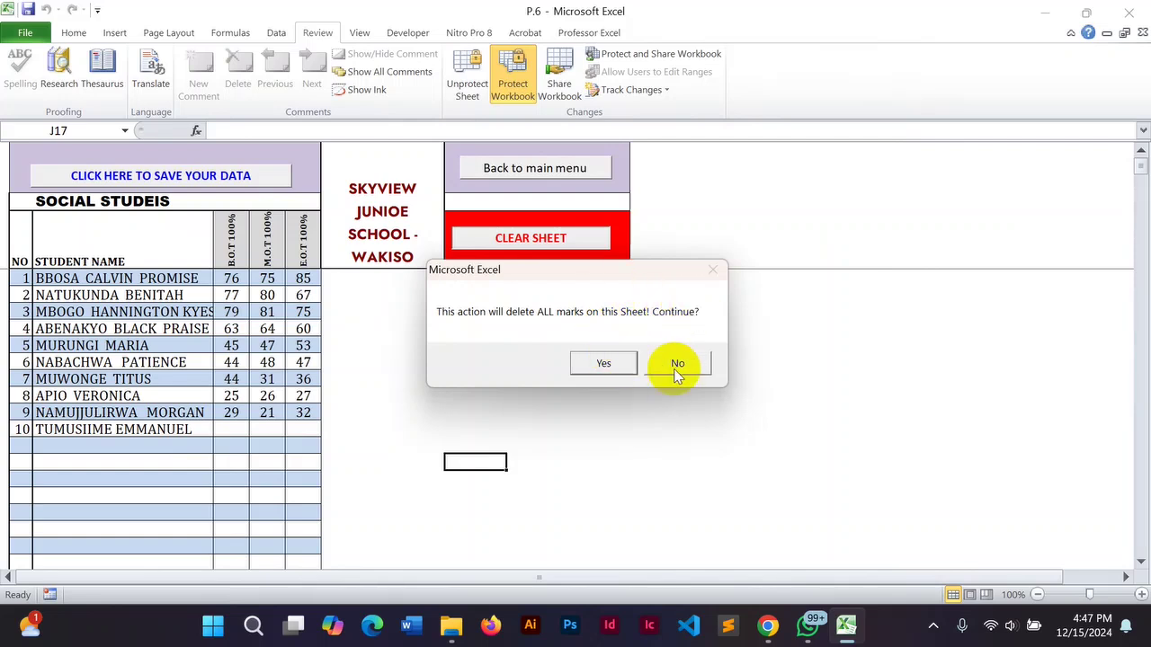
left_click(600, 363)
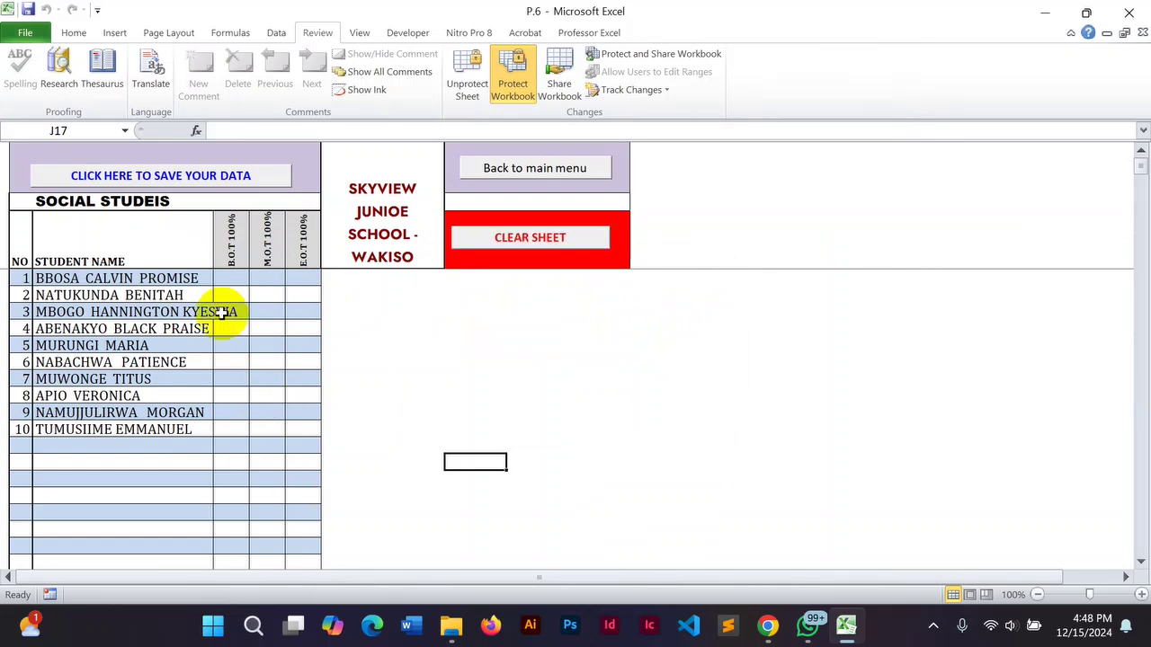
Enter the first pupil's Social Studies marks: B.O.T 89, M.O.T 09 and E.O.T 45.
type("89")
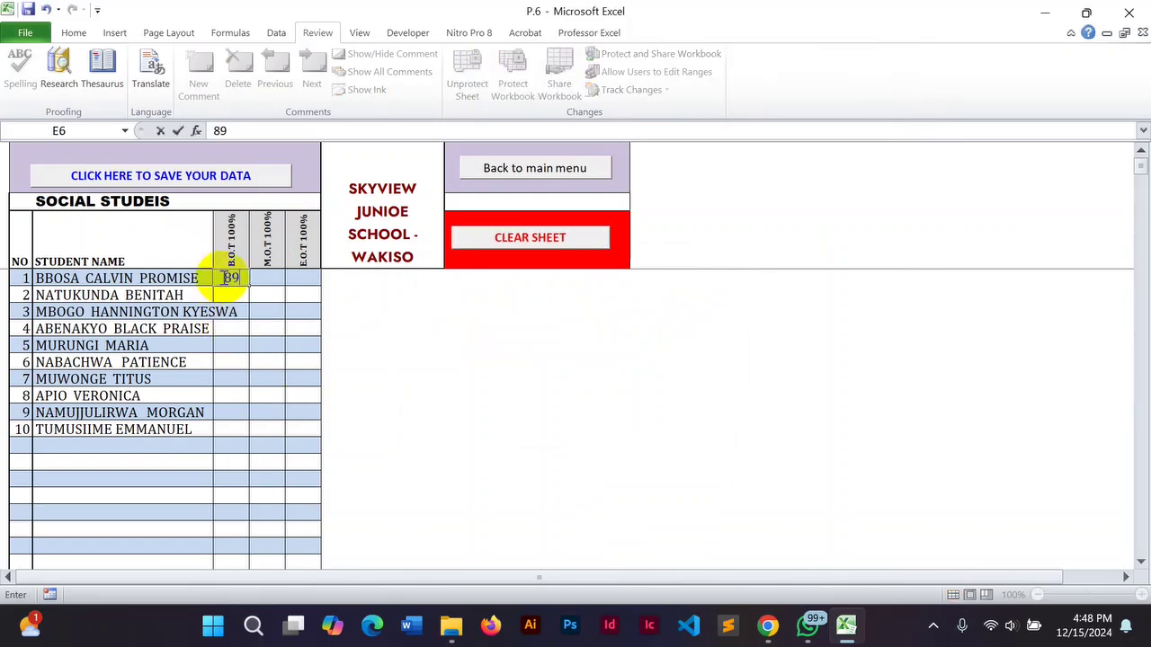
left_click(266, 278)
type("09")
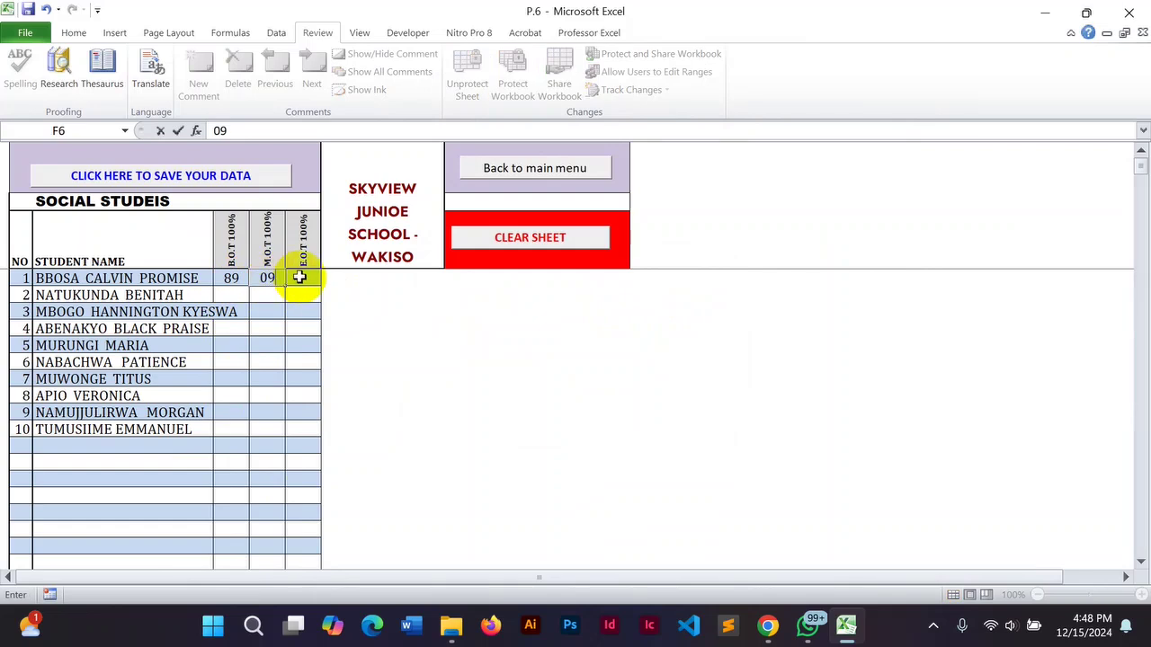
left_click(300, 278)
type("45")
Enter the second pupil's Social Studies marks: B.O.T 67, M.O.T 89 and E.O.T 56.
left_click(228, 295)
type("67")
left_click(254, 297)
type("89")
left_click(305, 295)
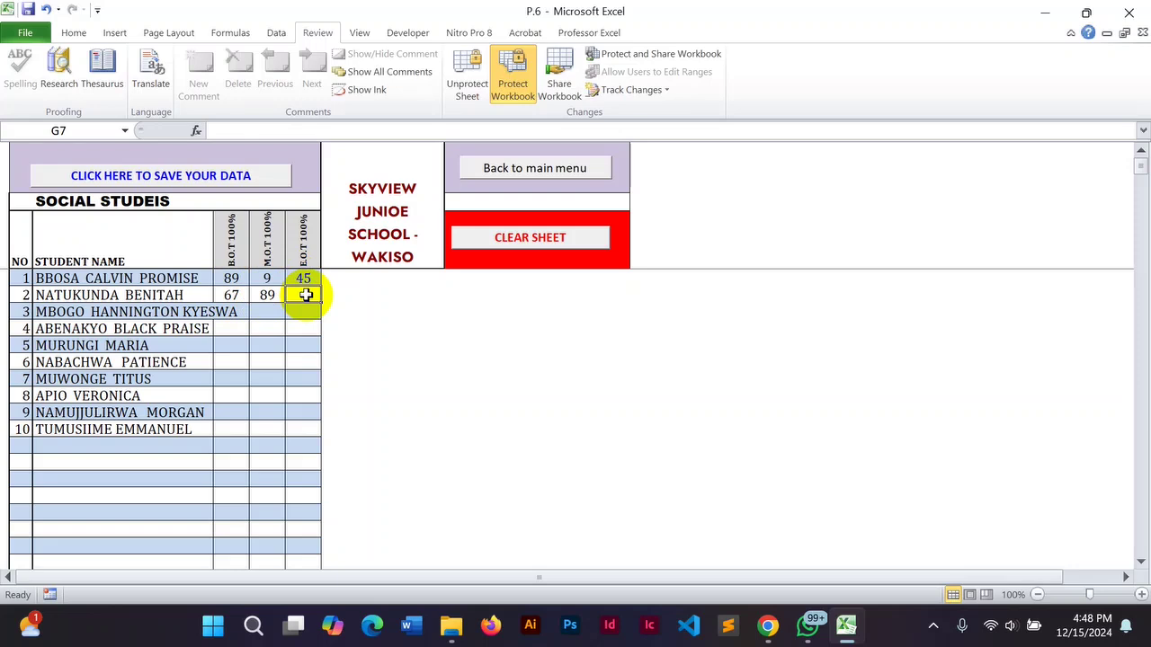
type("56")
Enter the third pupil's Social Studies marks: B.O.T 78, M.O.T 77 and E.O.T 45.
left_click(231, 309)
type("7")
left_click(265, 309)
type("77")
left_click(305, 312)
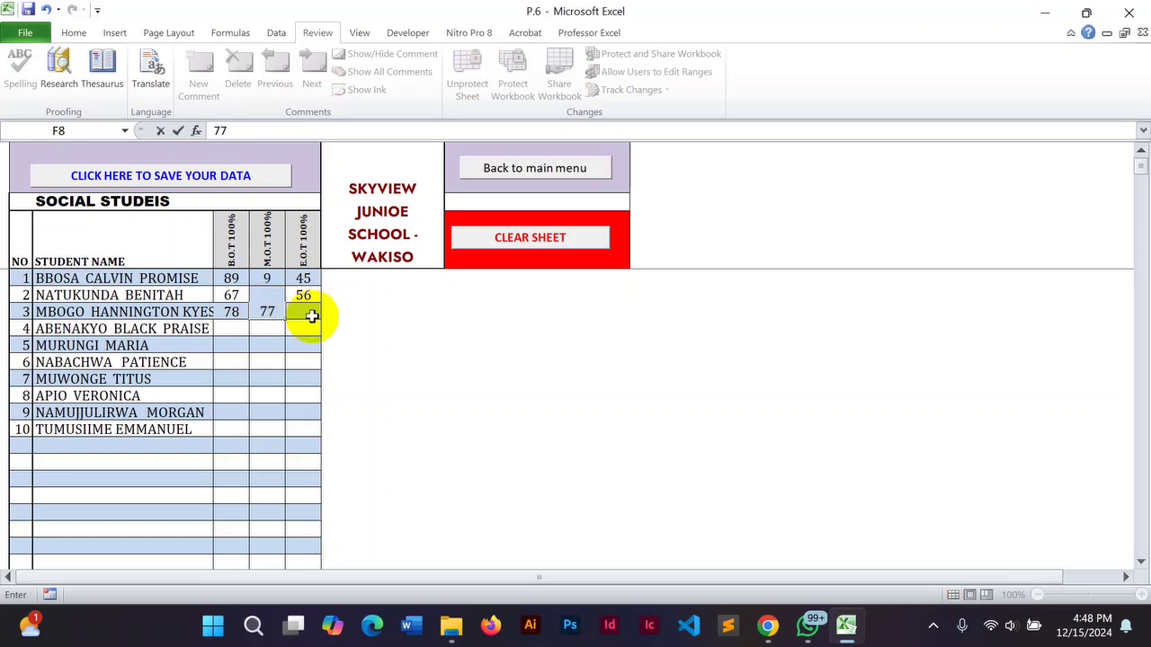
type("45")
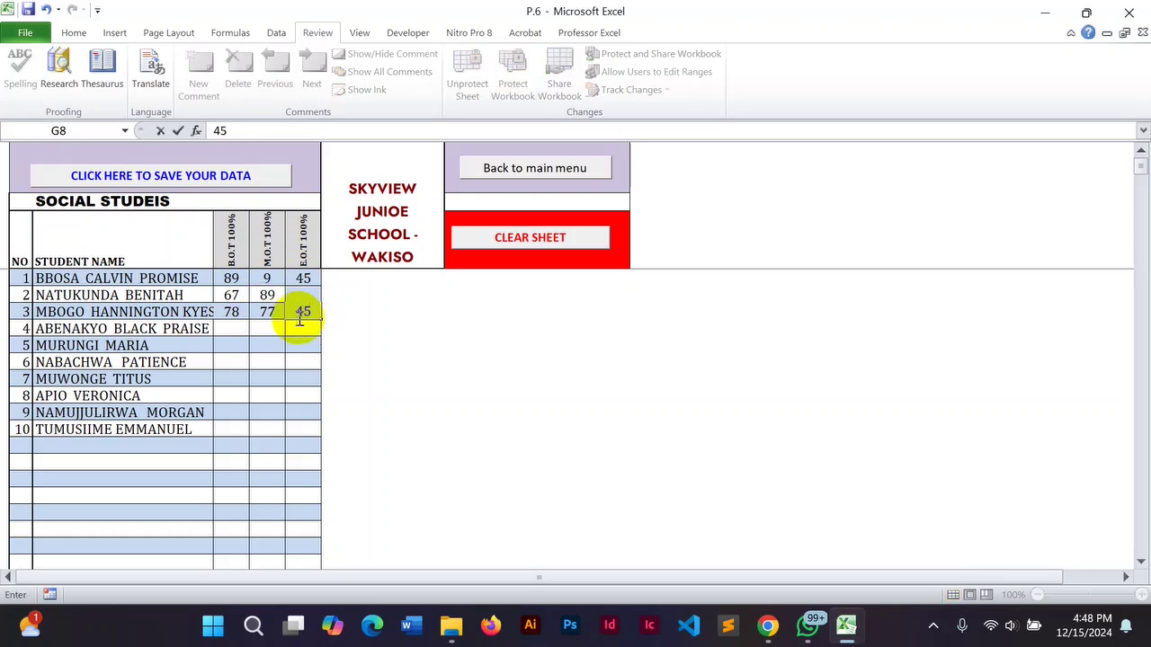
Enter the fourth pupil's Social Studies marks: B.O.T 78, M.O.T 65 and E.O.T 88.
left_click(226, 327)
type("78")
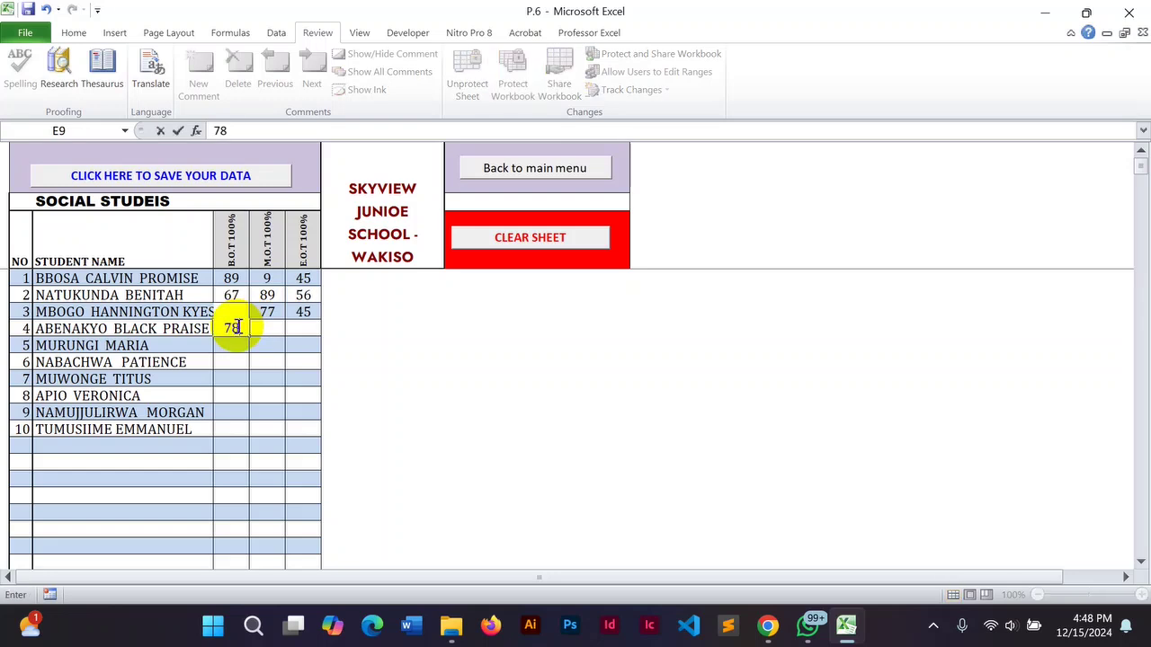
type("65")
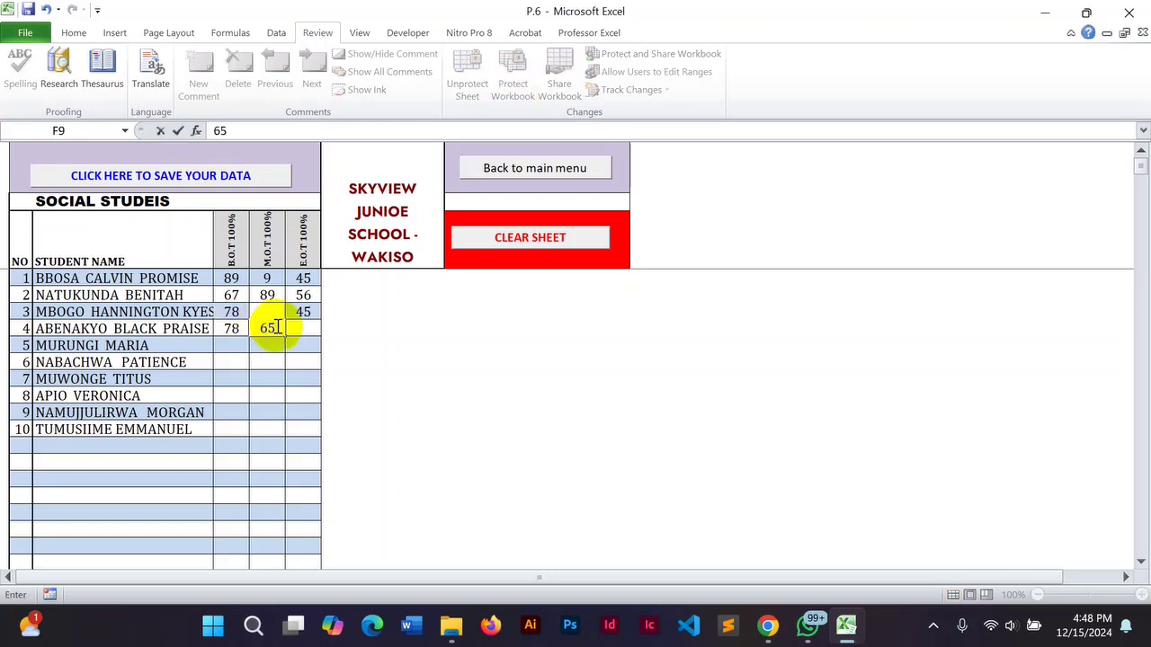
left_click(303, 327)
type("88")
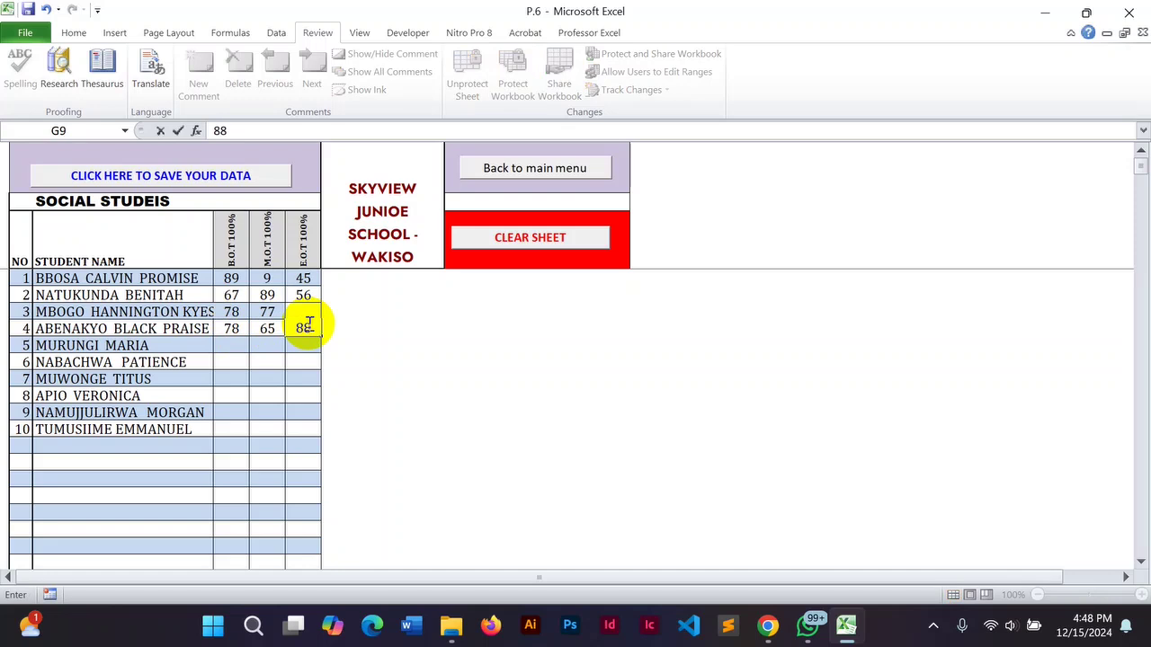
Save the Social Studies marks and return to the main menu, confirming that the data has been saved.
left_click(438, 426)
left_click(167, 173)
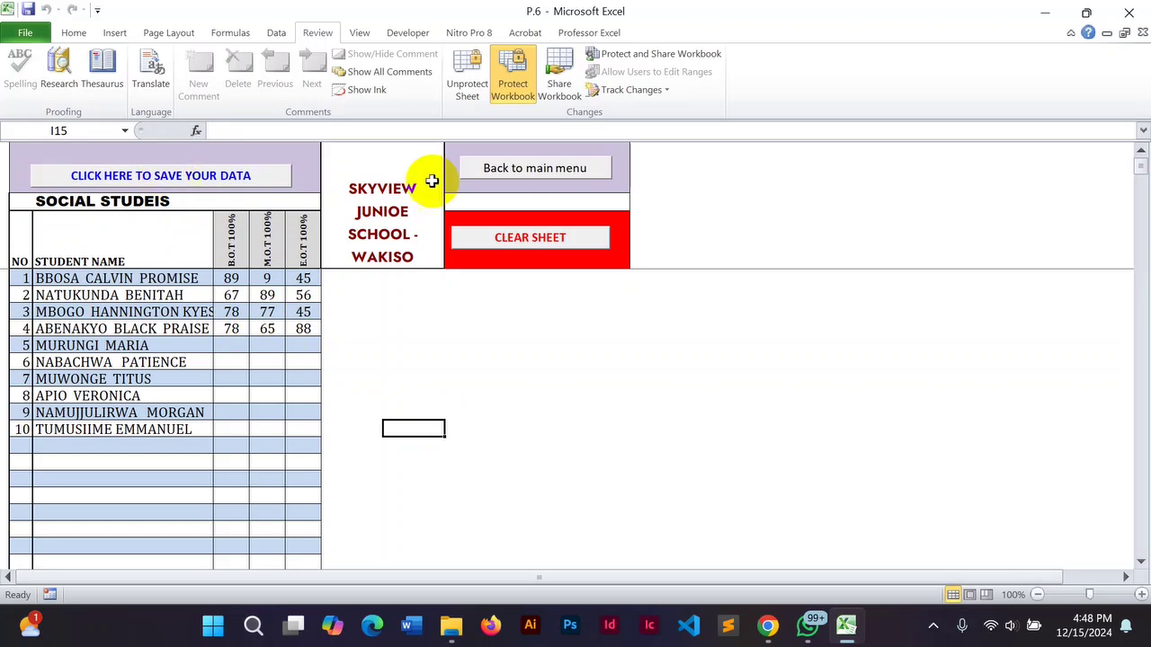
left_click(515, 168)
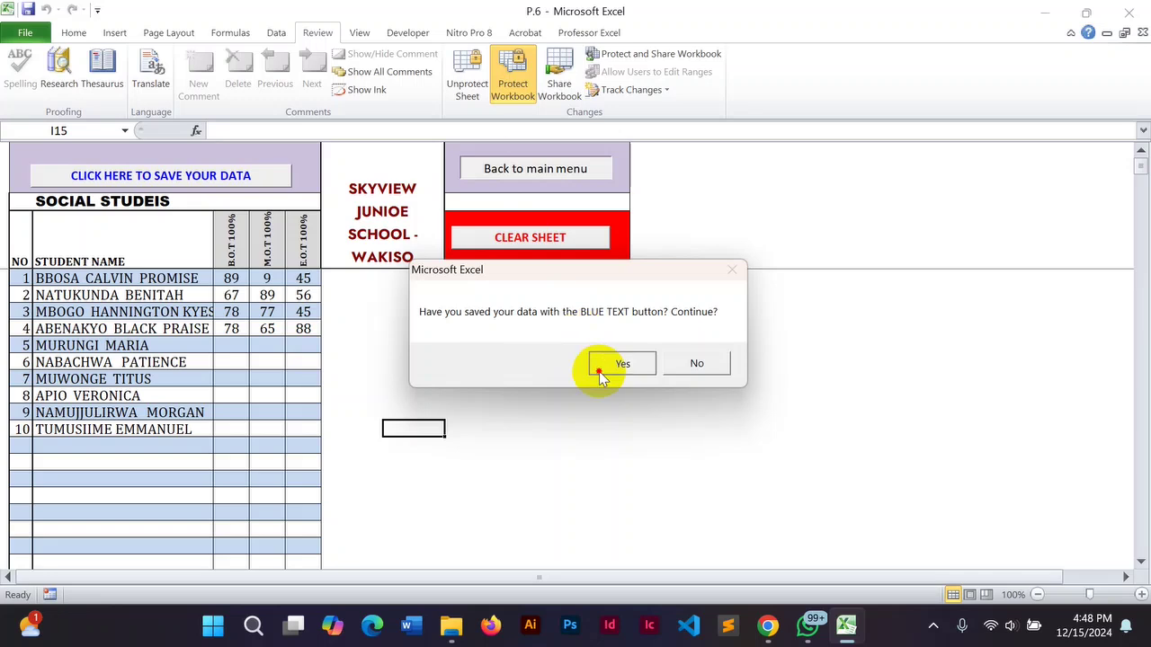
left_click(601, 374)
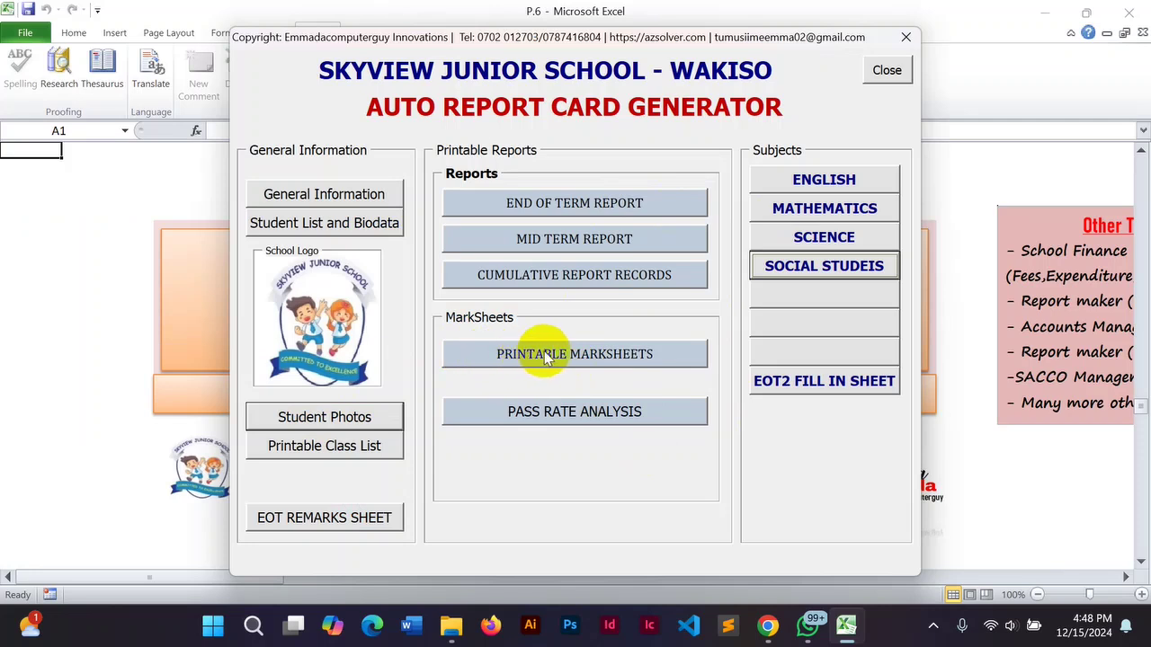
Generate the BOT class marksheet from the printable marksheets and review its subject, aggregate and division analysis.
left_click(504, 357)
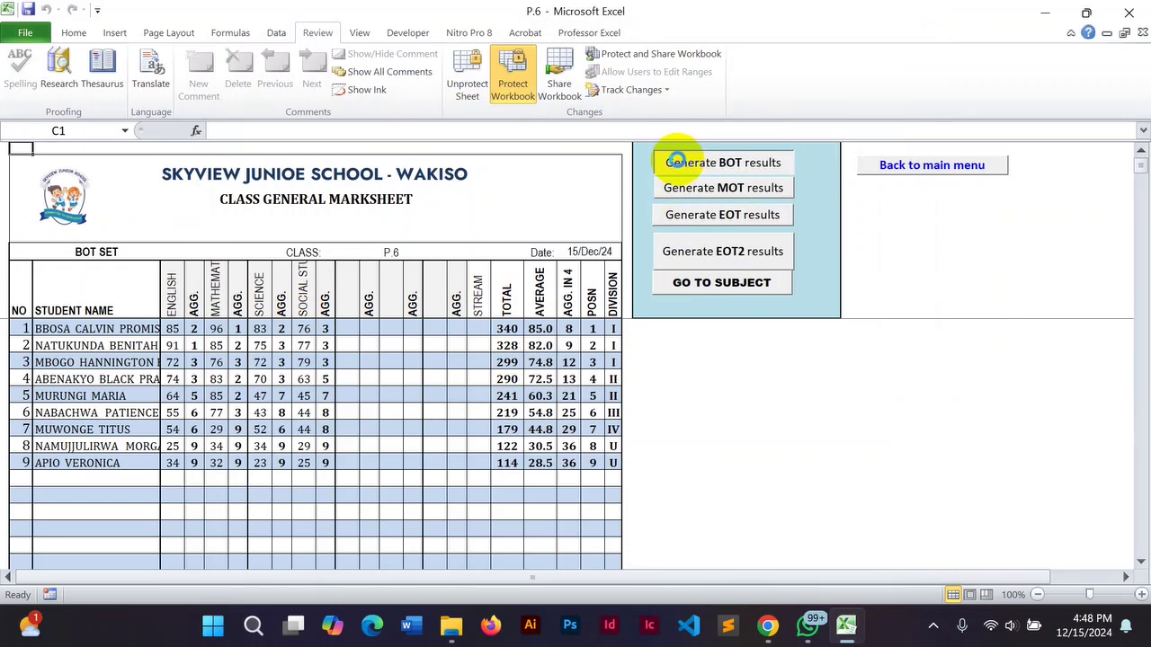
left_click(676, 161)
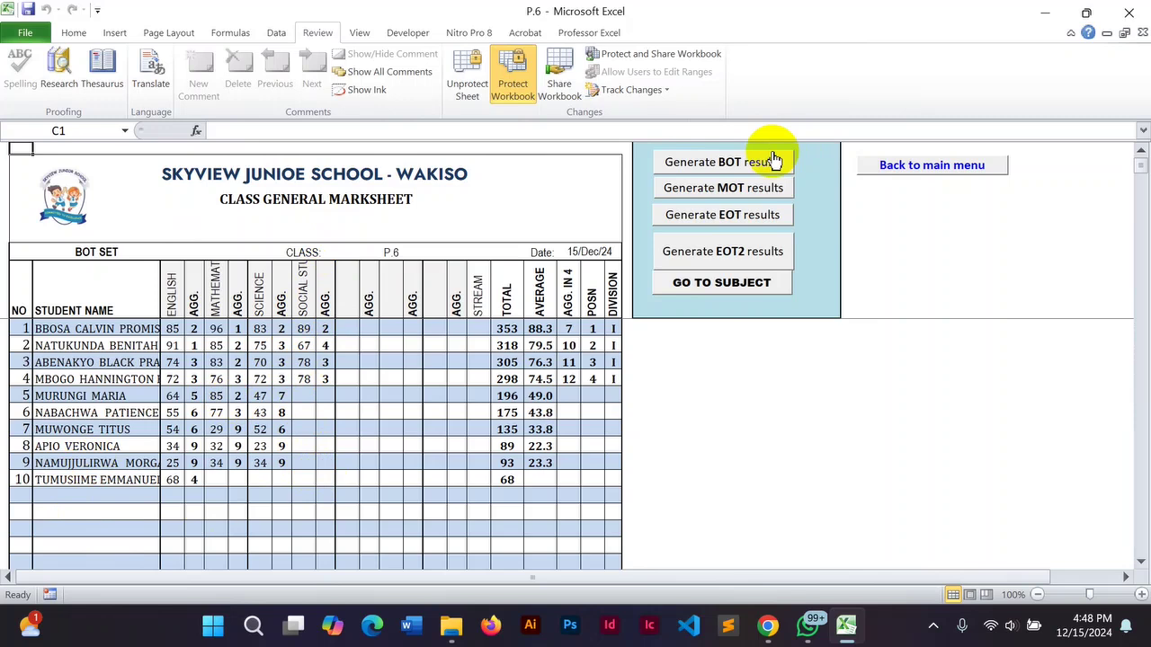
left_click(715, 284)
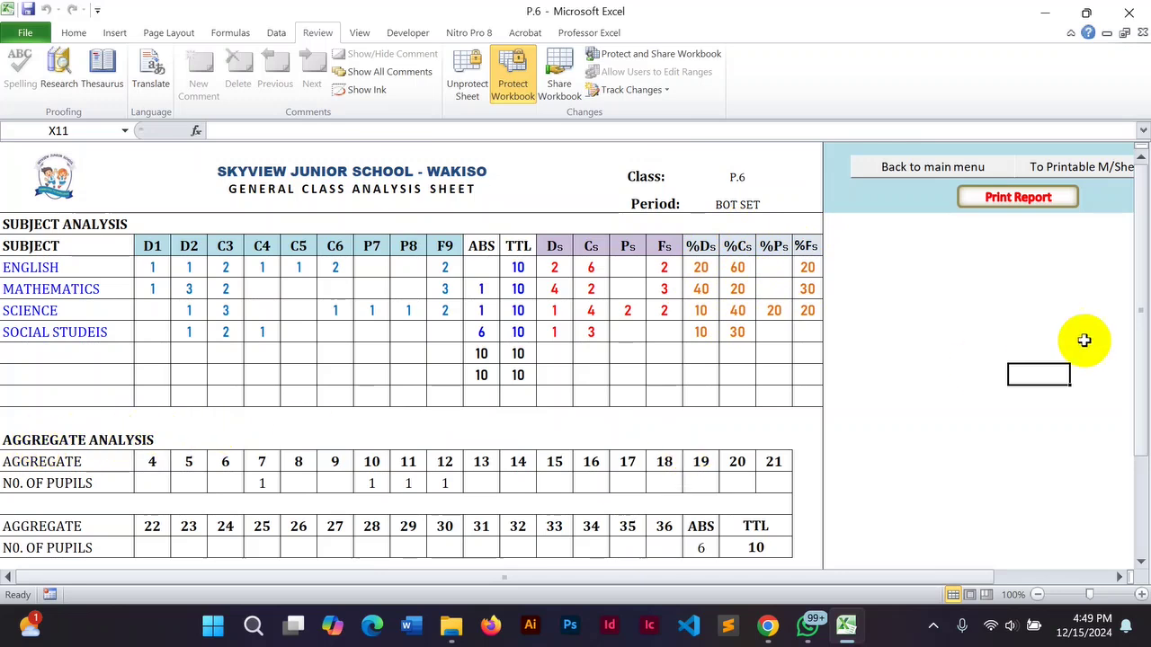
left_click_drag(1142, 305, 1146, 364)
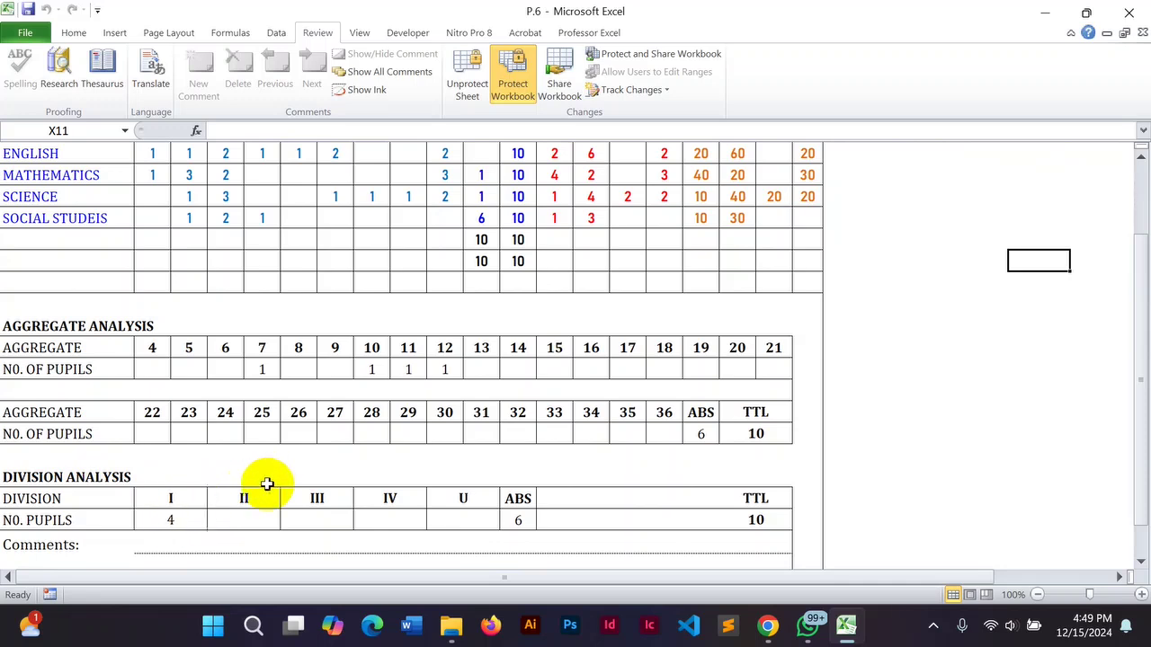
left_click_drag(1141, 290, 1142, 135)
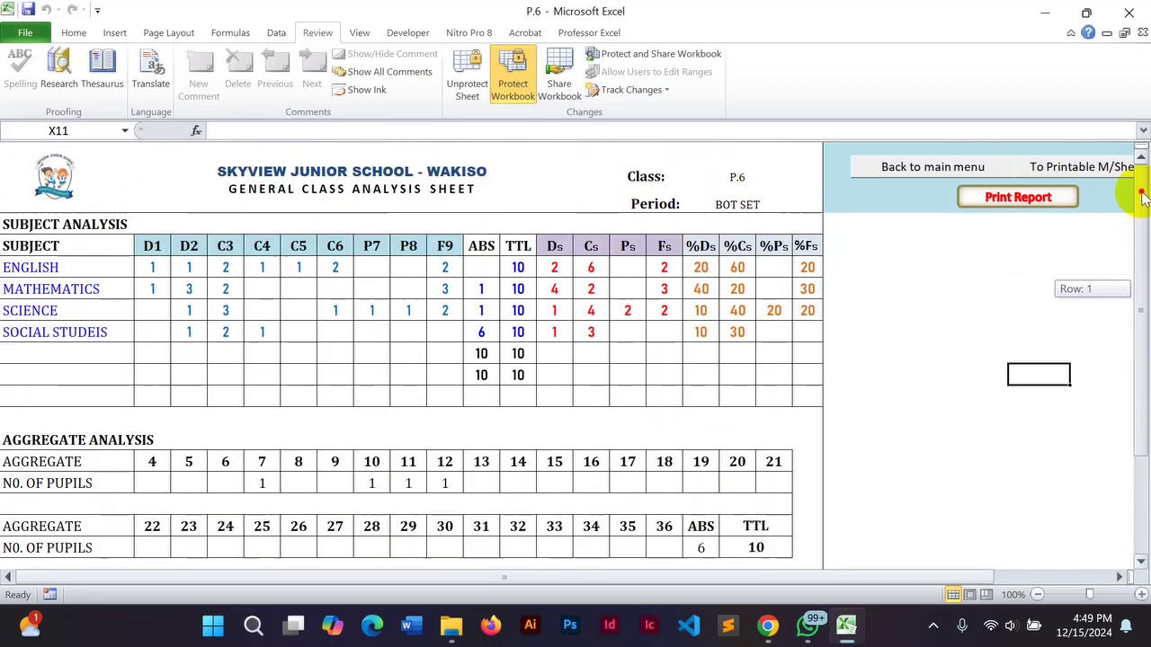
left_click(1002, 198)
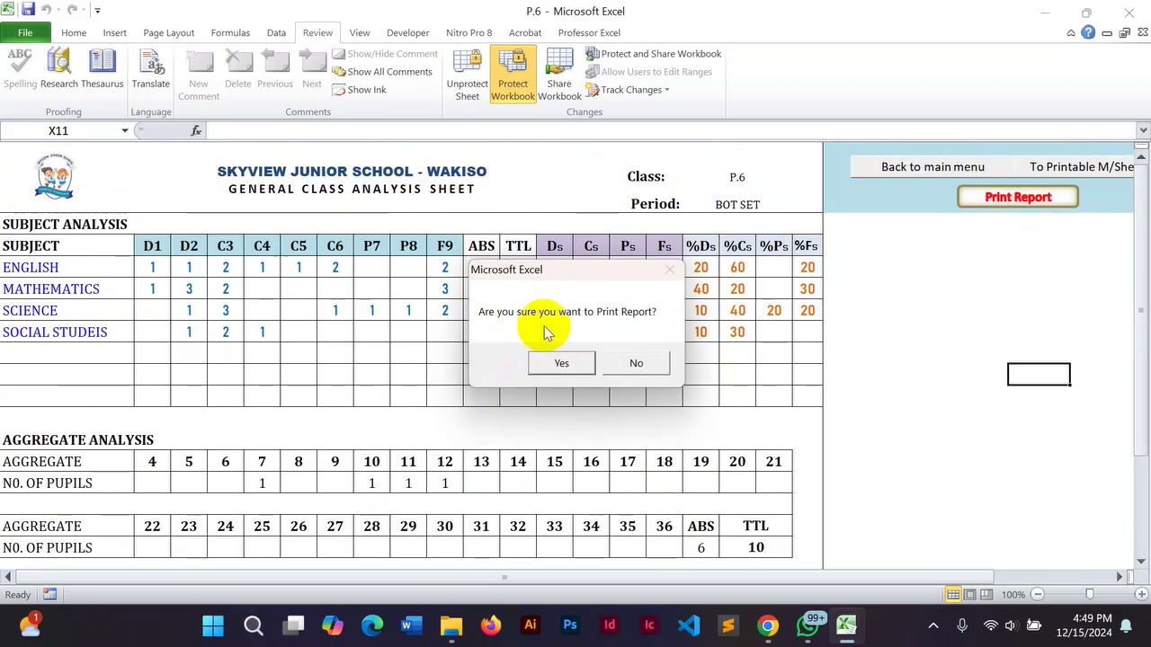
left_click(559, 362)
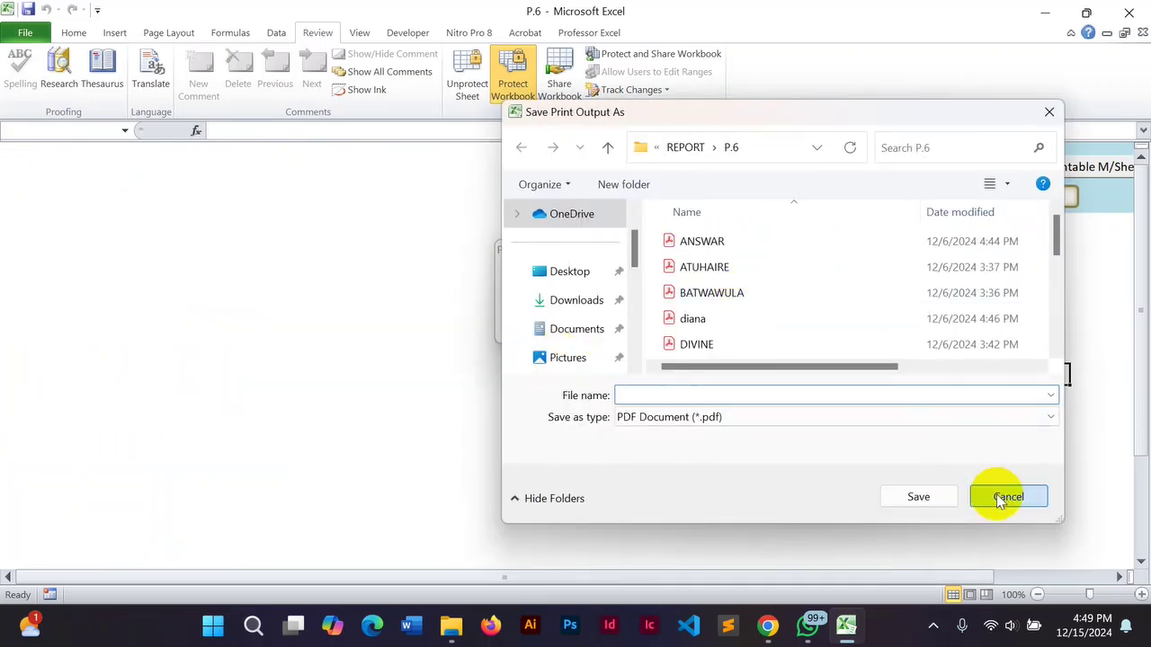
left_click(998, 493)
Generate the MOT, EOT and EOT2 results on the printable class marksheet and return to the main menu.
left_click(1050, 169)
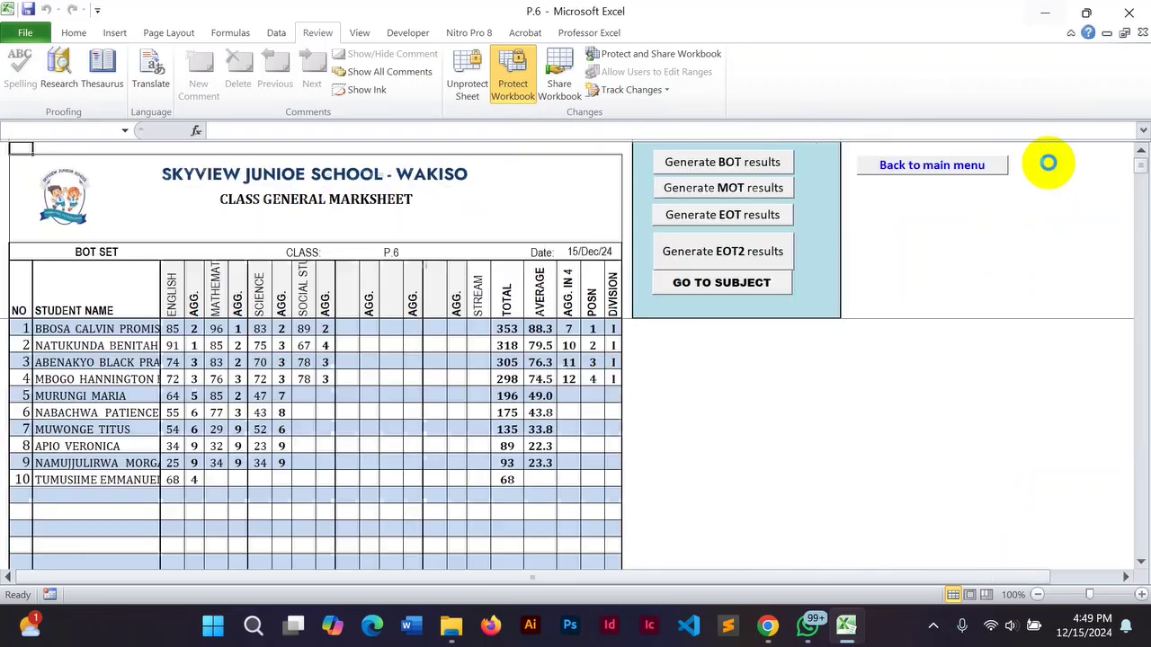
left_click(680, 185)
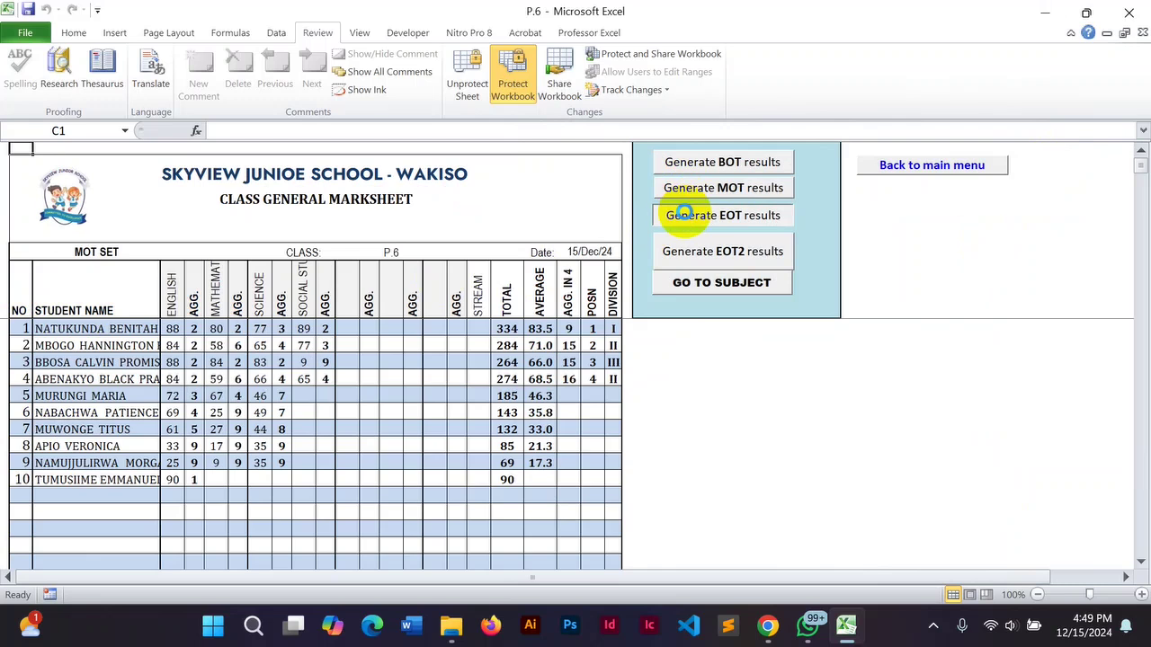
left_click(683, 211)
left_click(683, 244)
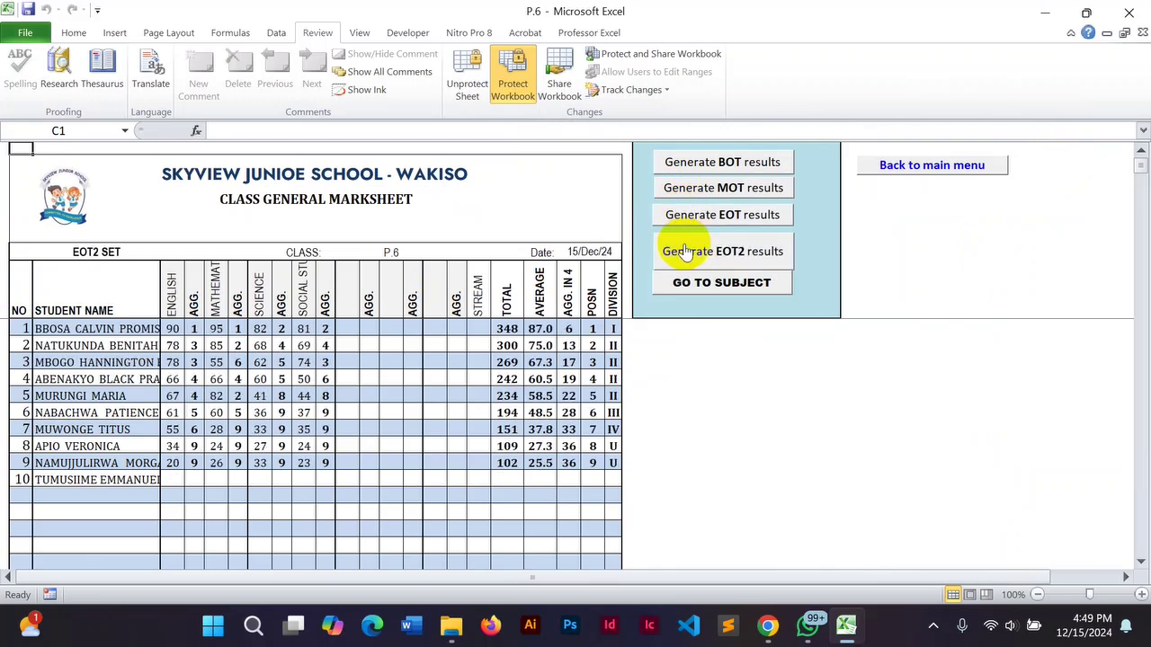
left_click(891, 164)
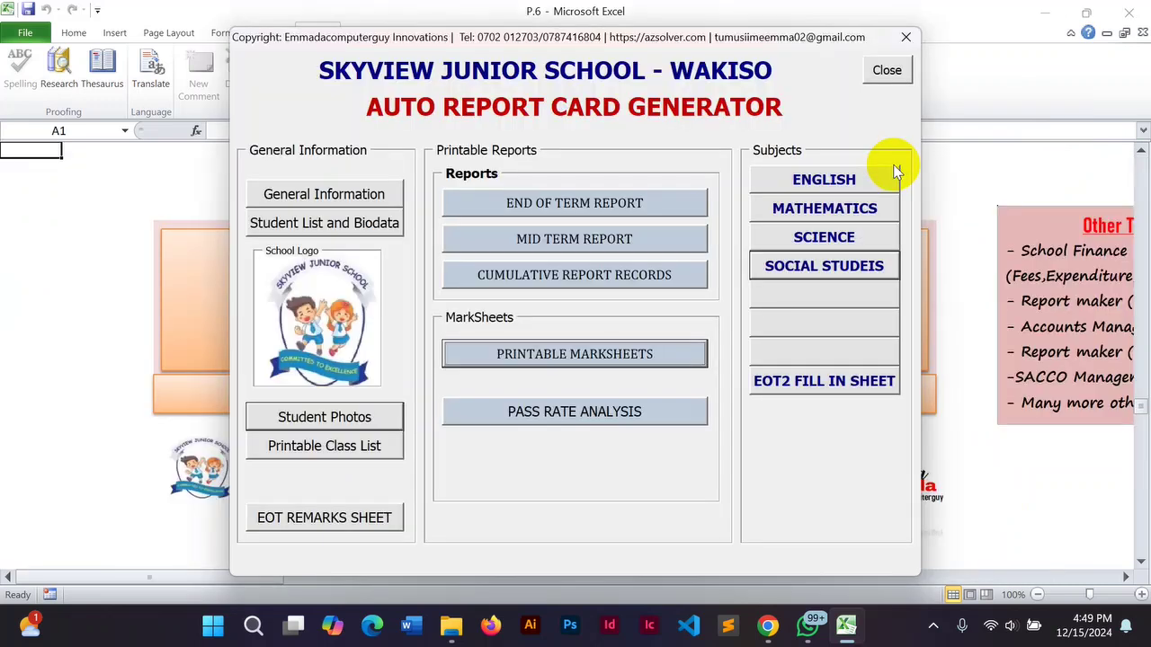
Open the EOT remarks sheet and examine the predefined headteacher's, class teacher's and conduct remarks.
left_click(273, 521)
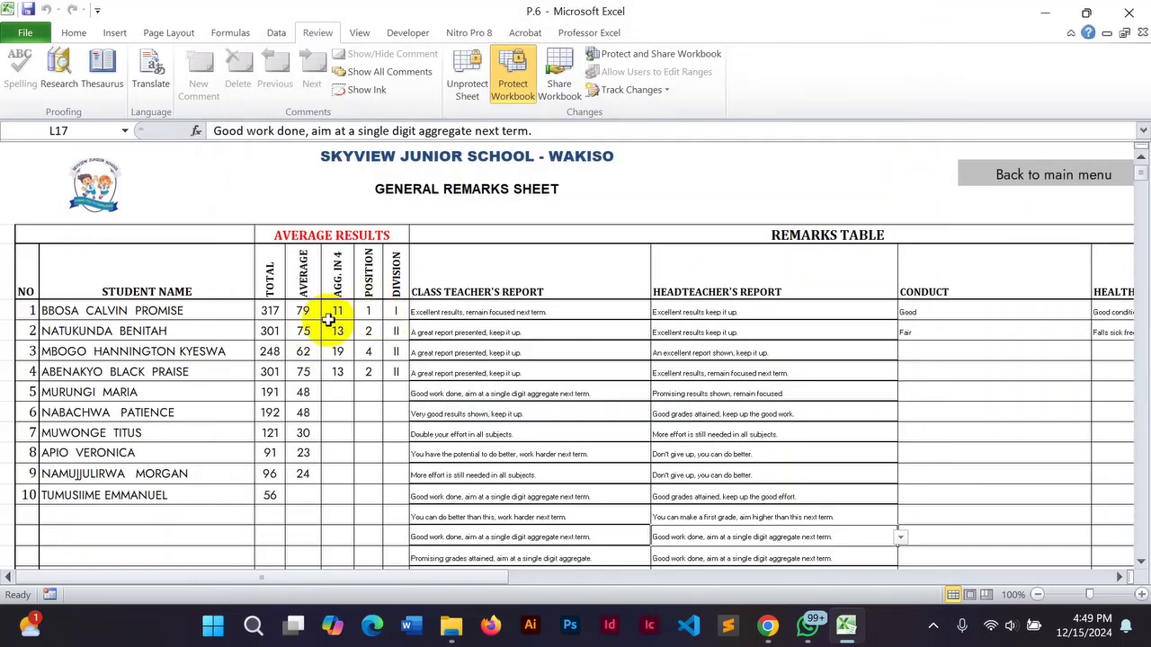
mouse_move(415, 580)
left_mouse_down()
mouse_move(404, 581)
mouse_move(827, 575)
mouse_move(773, 578)
left_mouse_up()
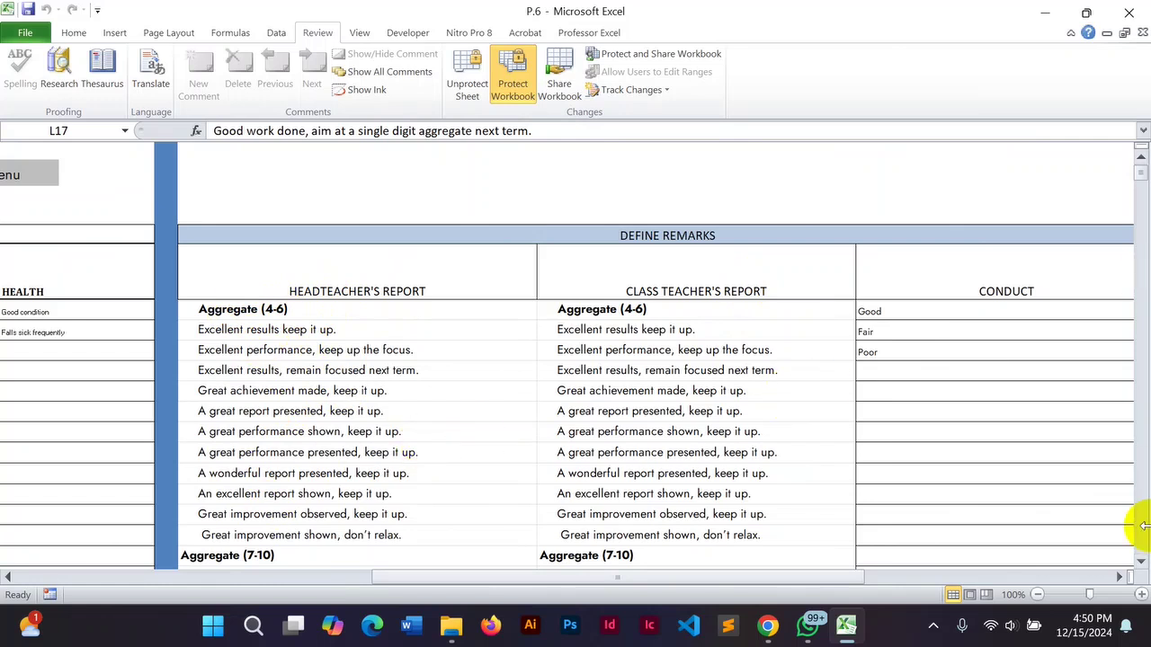
left_click_drag(1140, 560, 1140, 562)
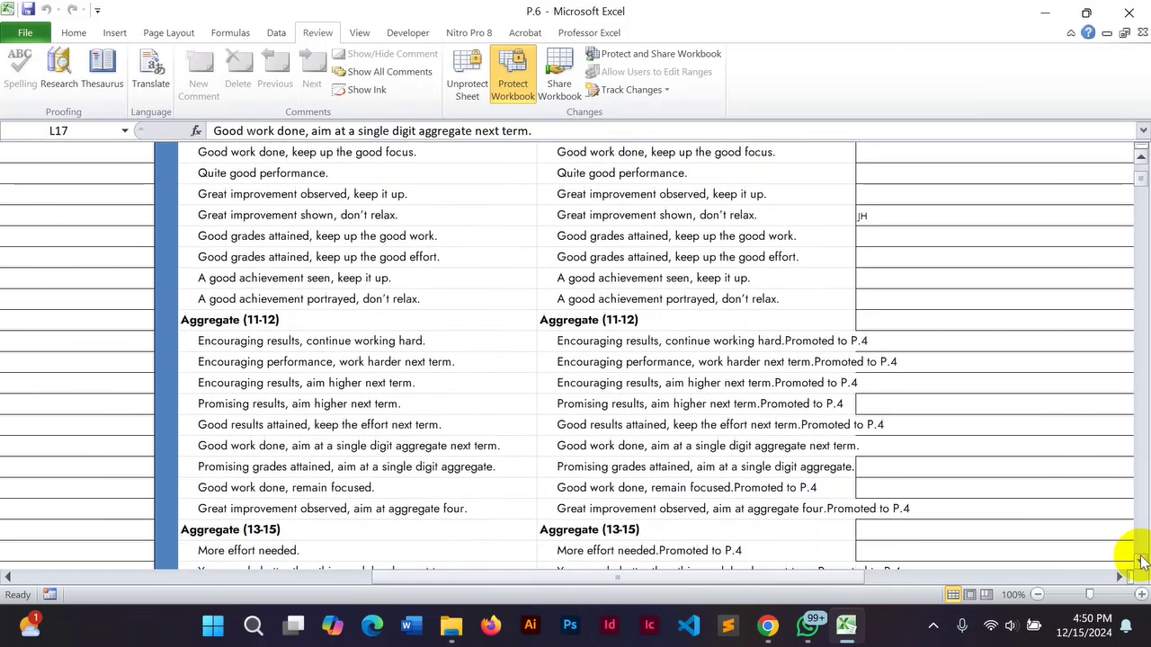
left_click_drag(553, 576, 282, 573)
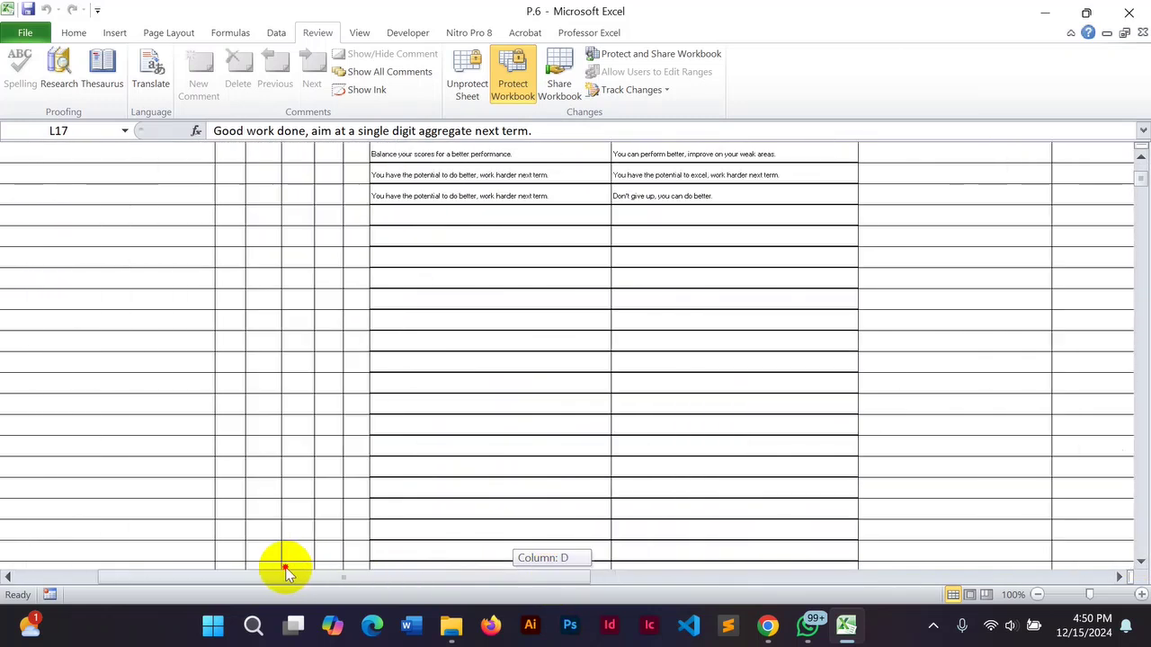
left_click_drag(1143, 189, 1142, 178)
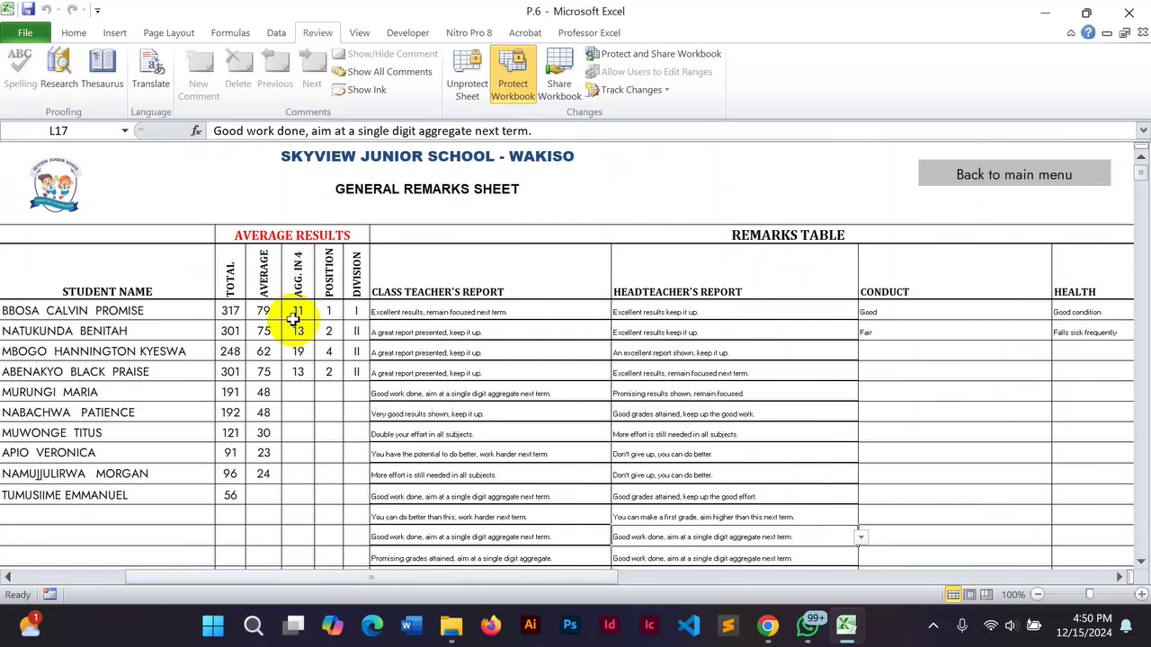
Set the first pupil's class teacher's remark to "A good achievement portrayed, don't relax.".
left_click(436, 313)
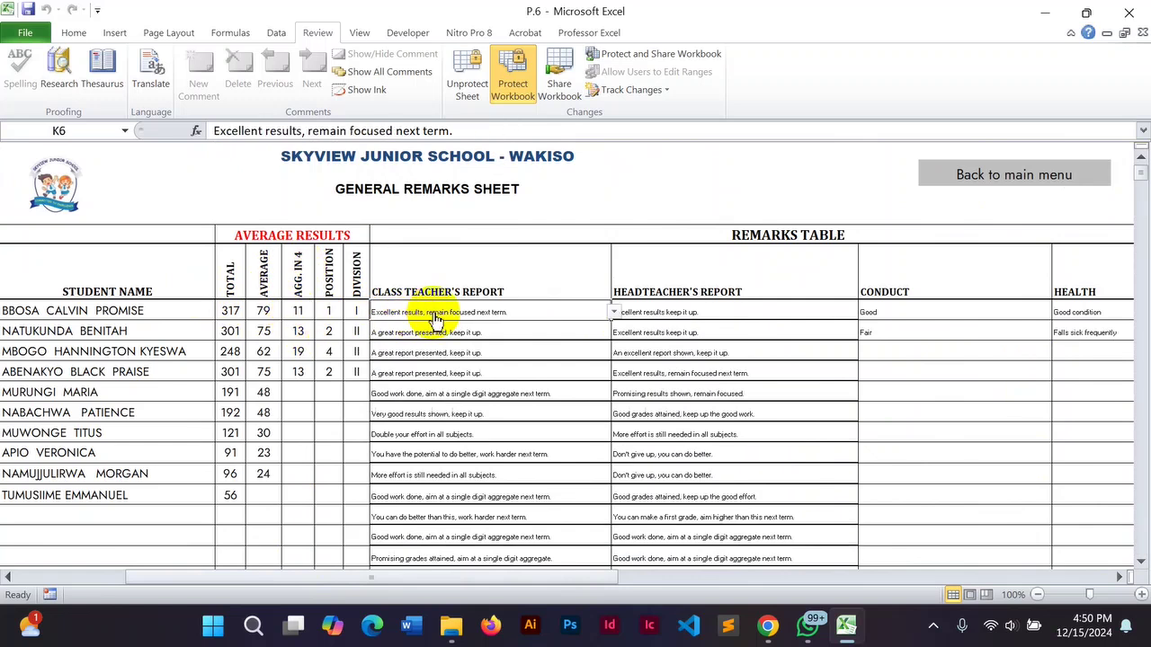
left_click(615, 314)
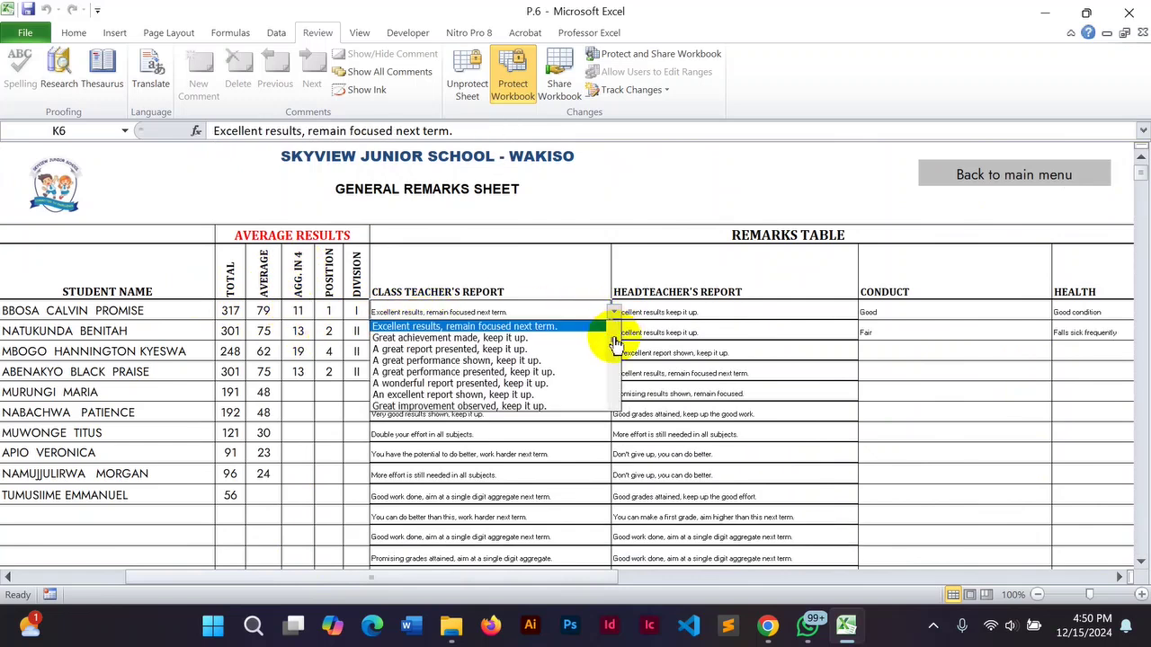
scroll(615, 344, "up", 3)
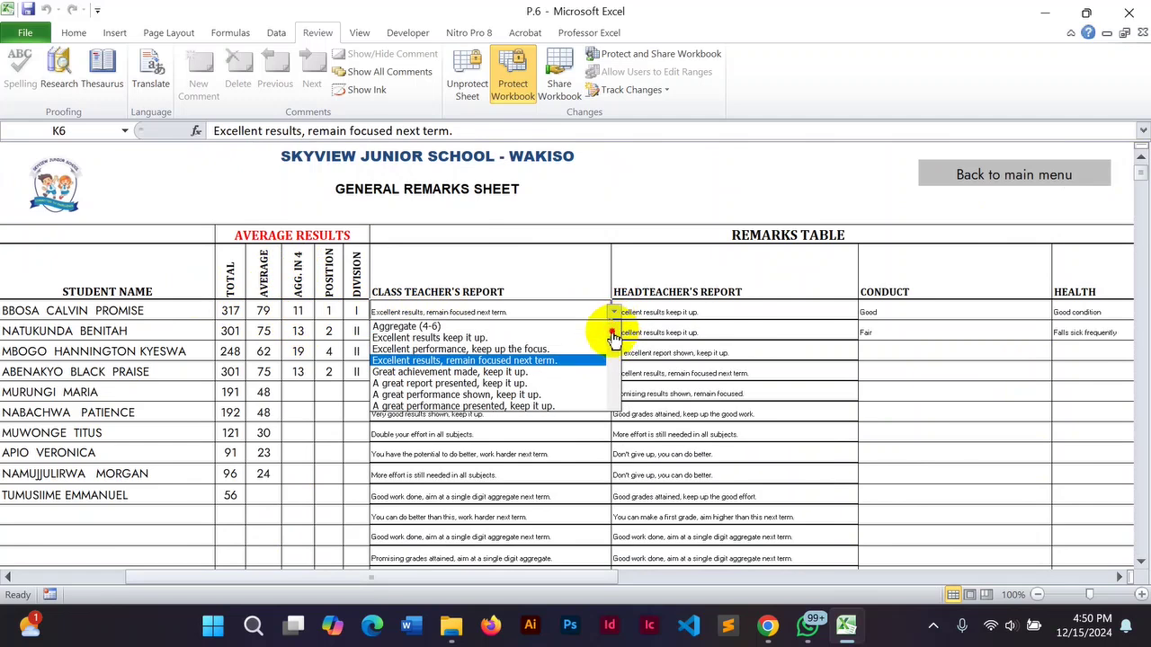
scroll(614, 341, "down", 4)
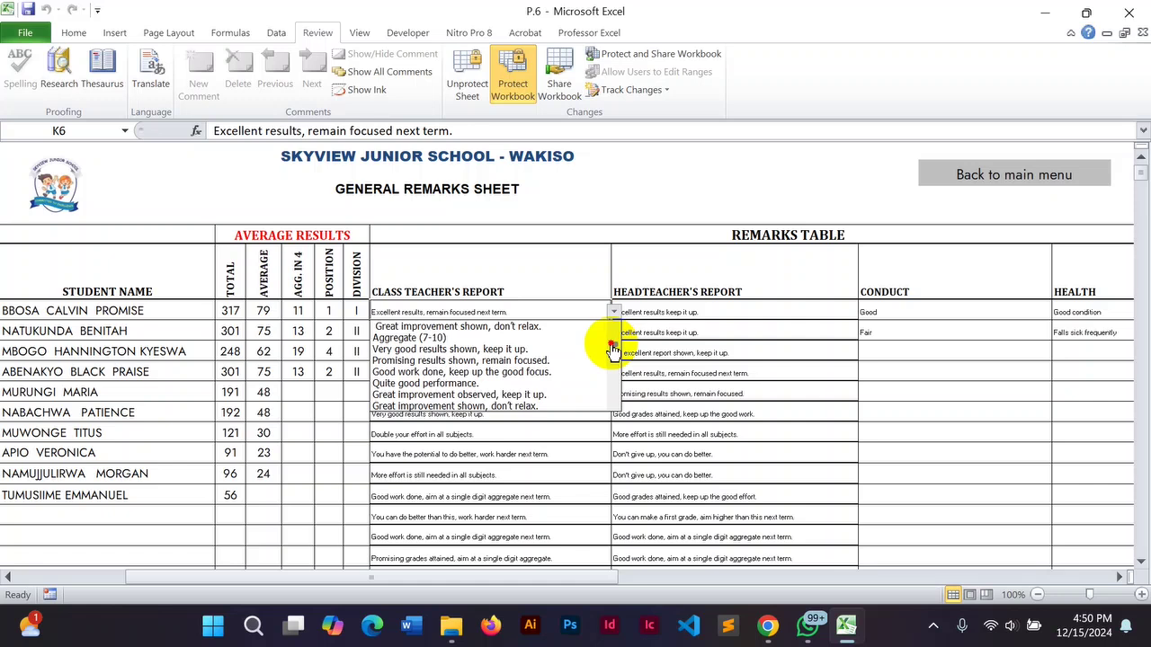
scroll(612, 350, "down", 1)
scroll(612, 352, "down", 5)
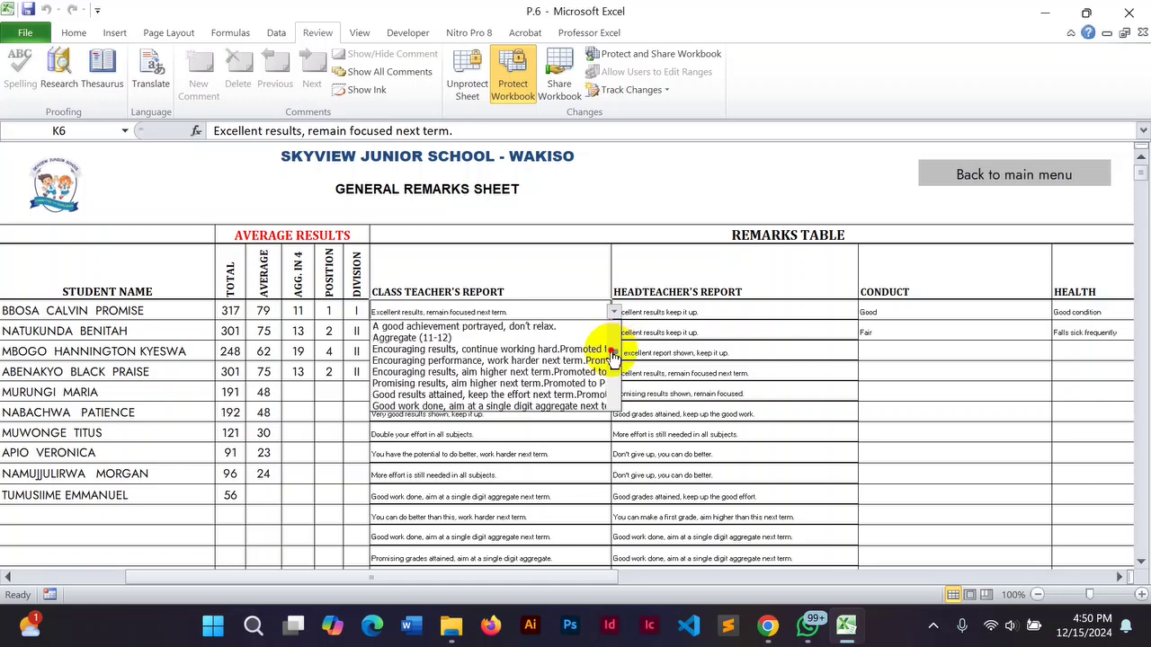
scroll(612, 355, "up", 1)
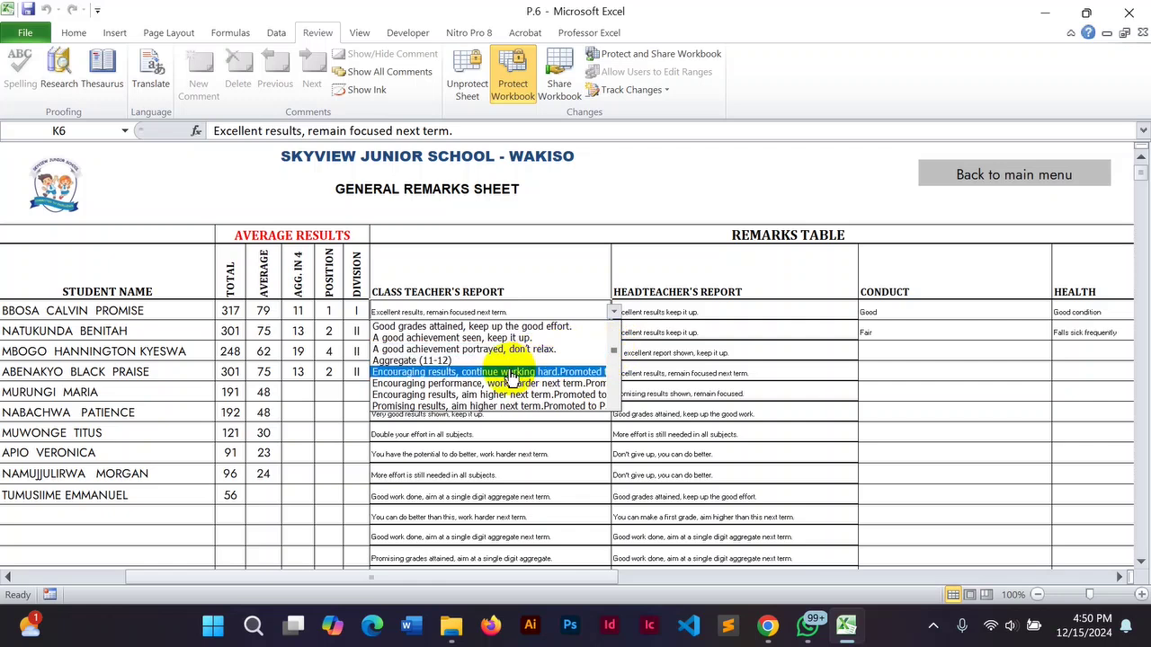
left_click(481, 350)
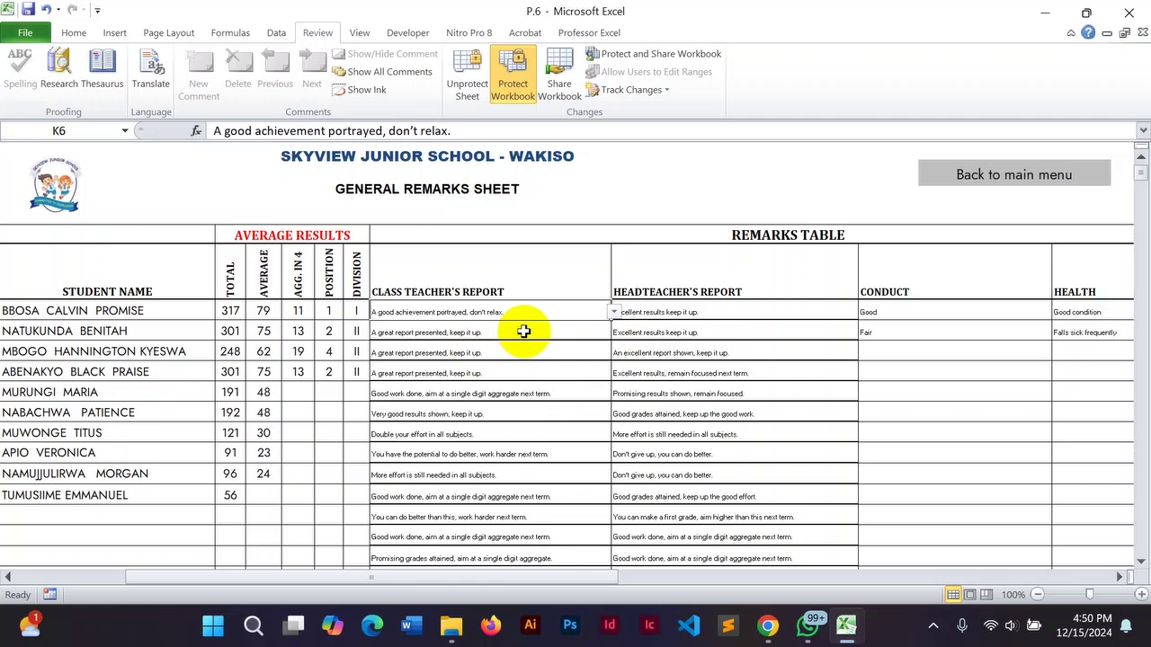
Set the first pupil's headteacher's remark to "A great performance presented, keep it up.".
left_click(677, 314)
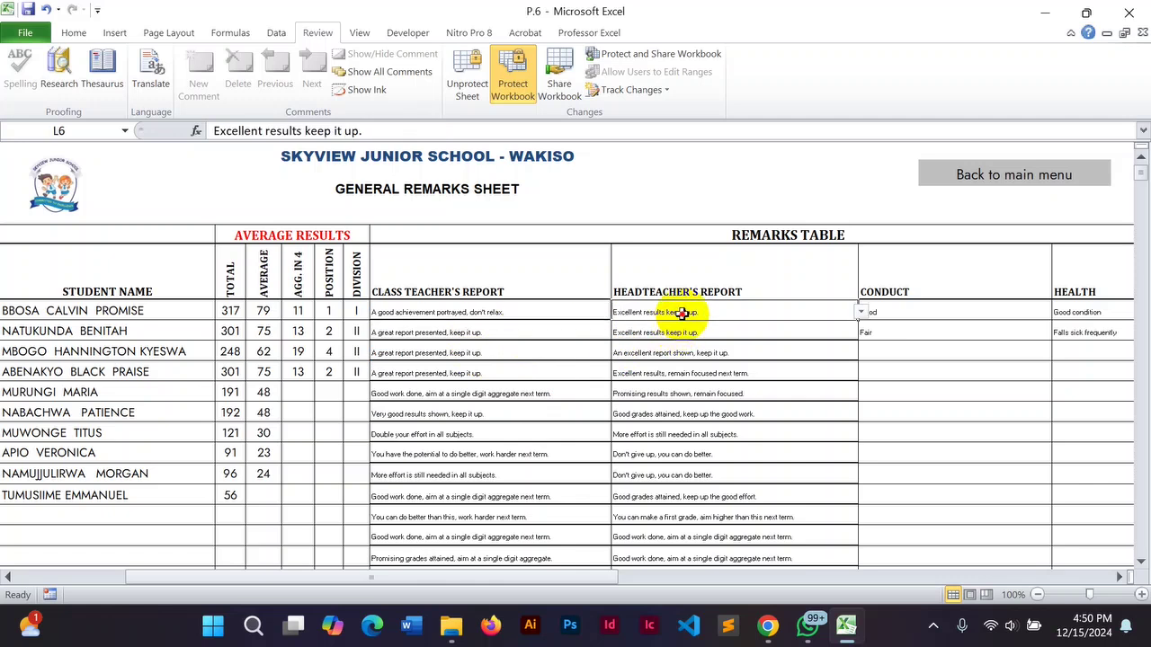
left_click(860, 314)
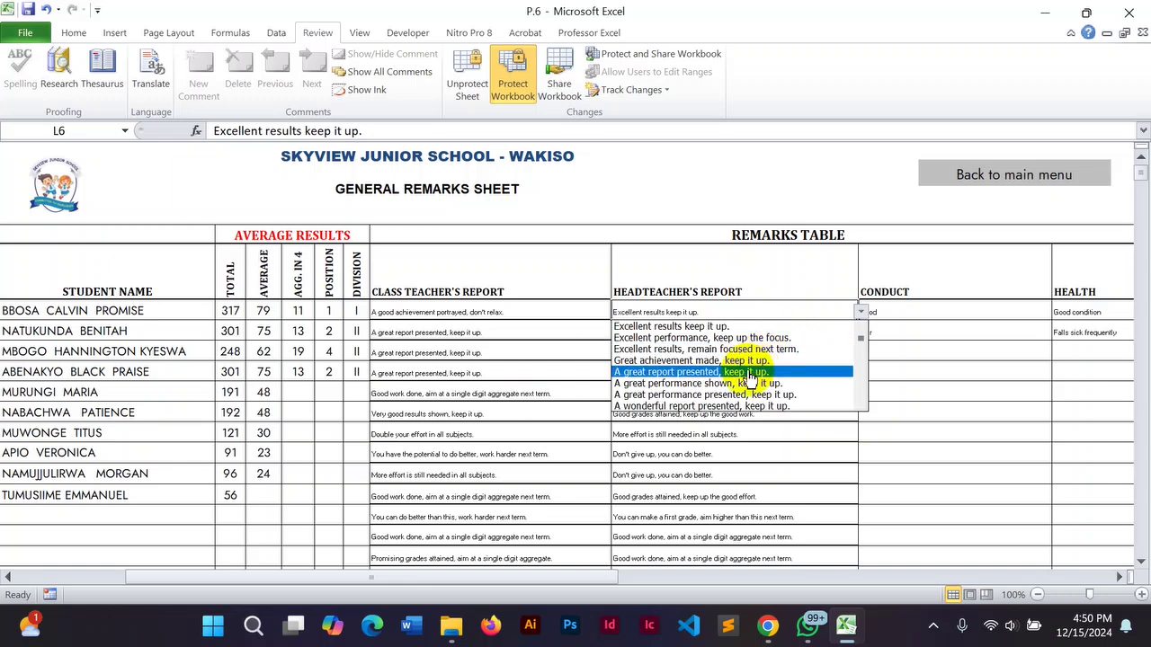
left_click(733, 394)
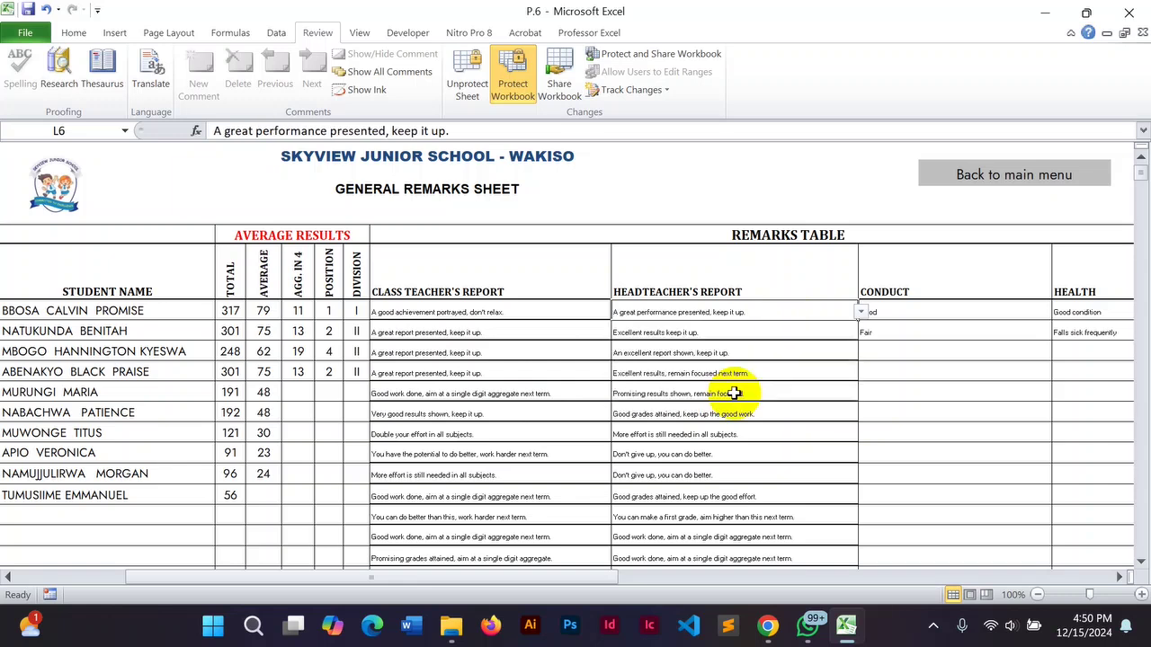
Set the second pupil's class teacher's remark to "Great improvement shown, don't relax.".
left_click(458, 334)
left_click(616, 334)
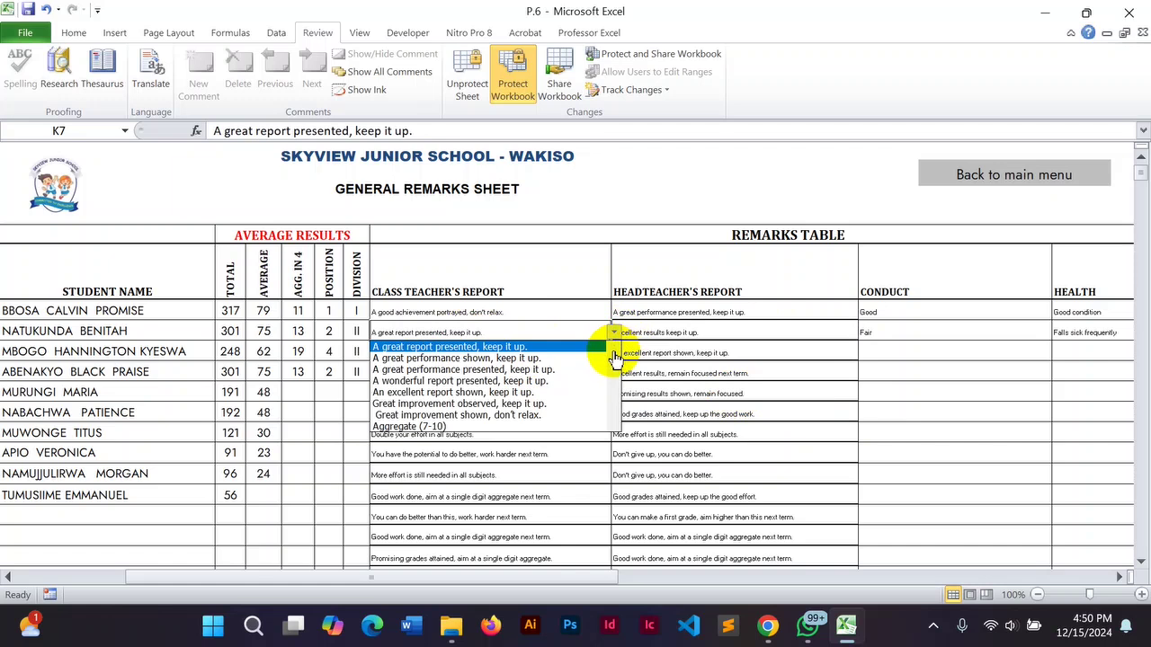
scroll(614, 364, "down", 4)
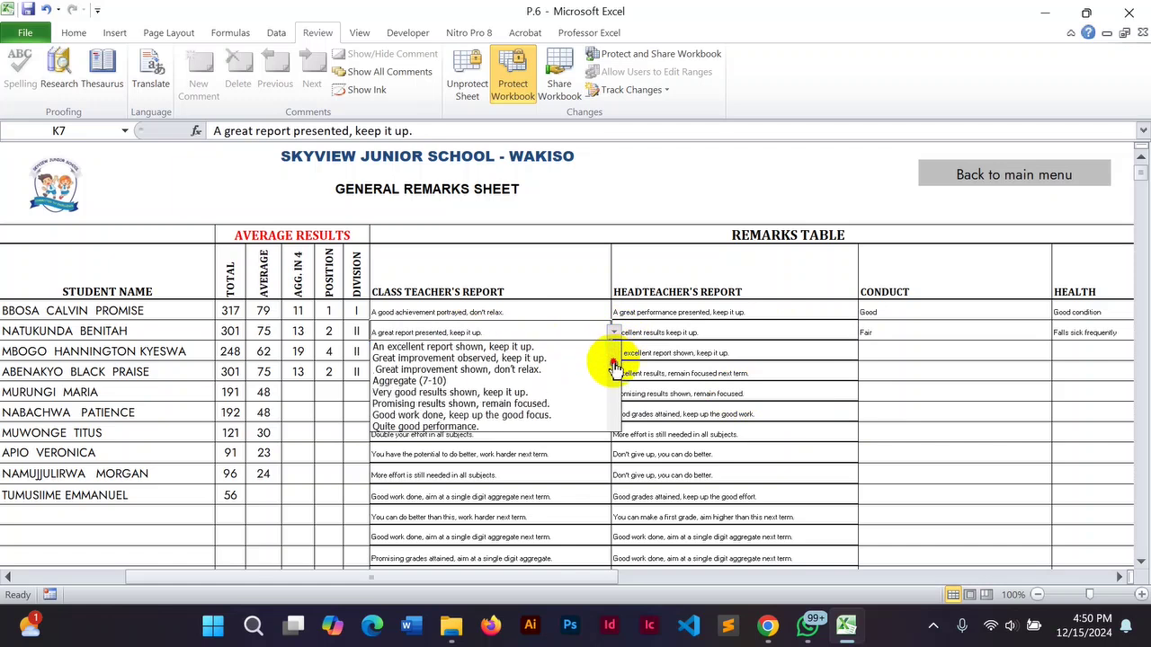
left_click(503, 382)
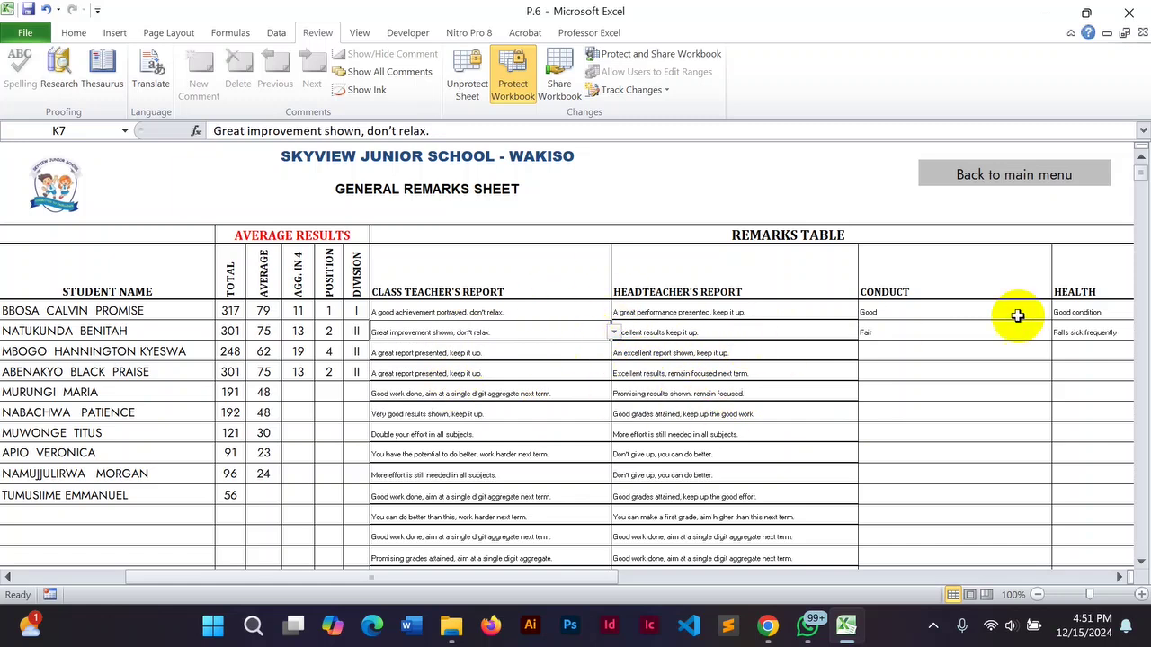
Return to the main menu from the remarks sheet and open the pass rate analysis.
left_click(994, 173)
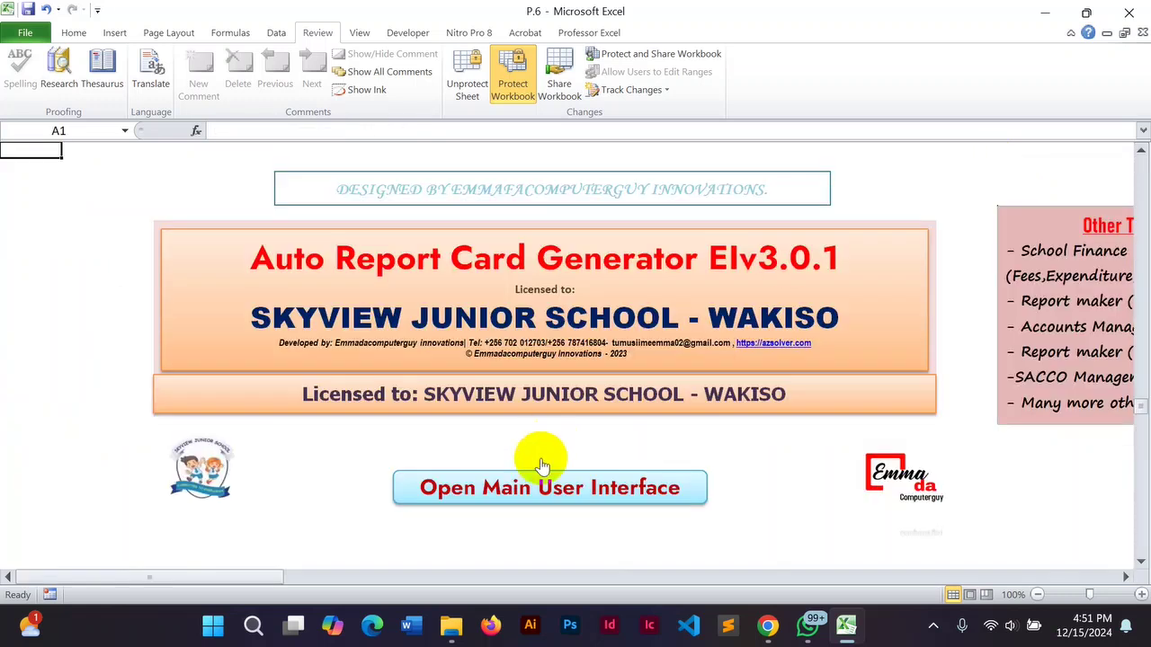
left_click(529, 482)
left_click(672, 364)
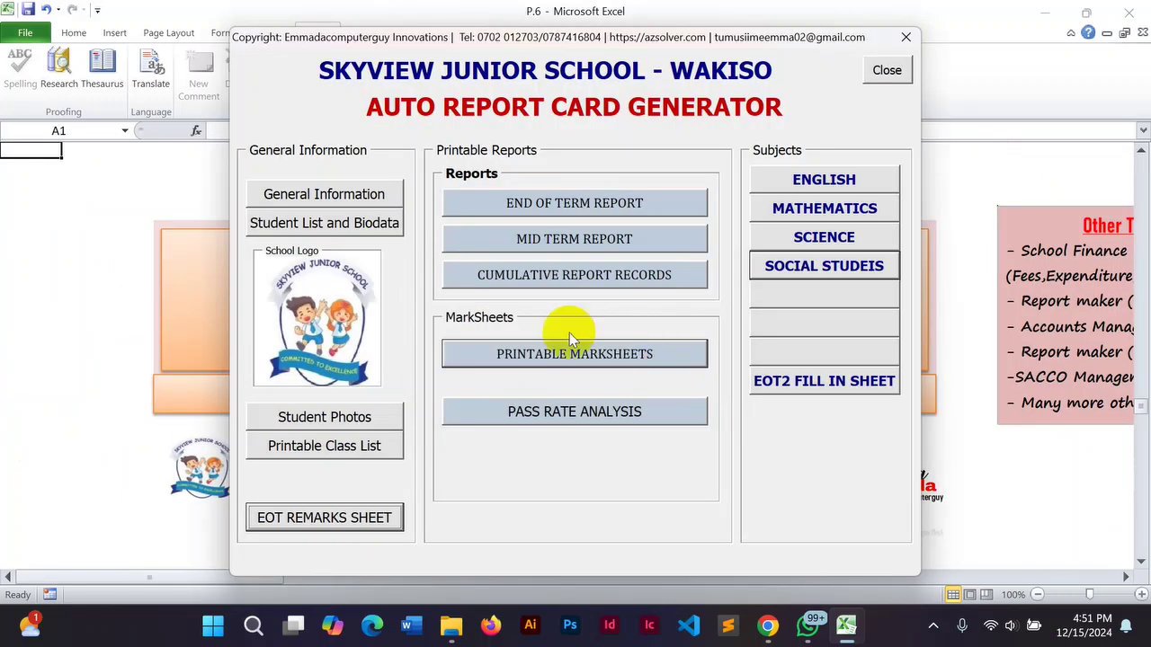
left_click(530, 411)
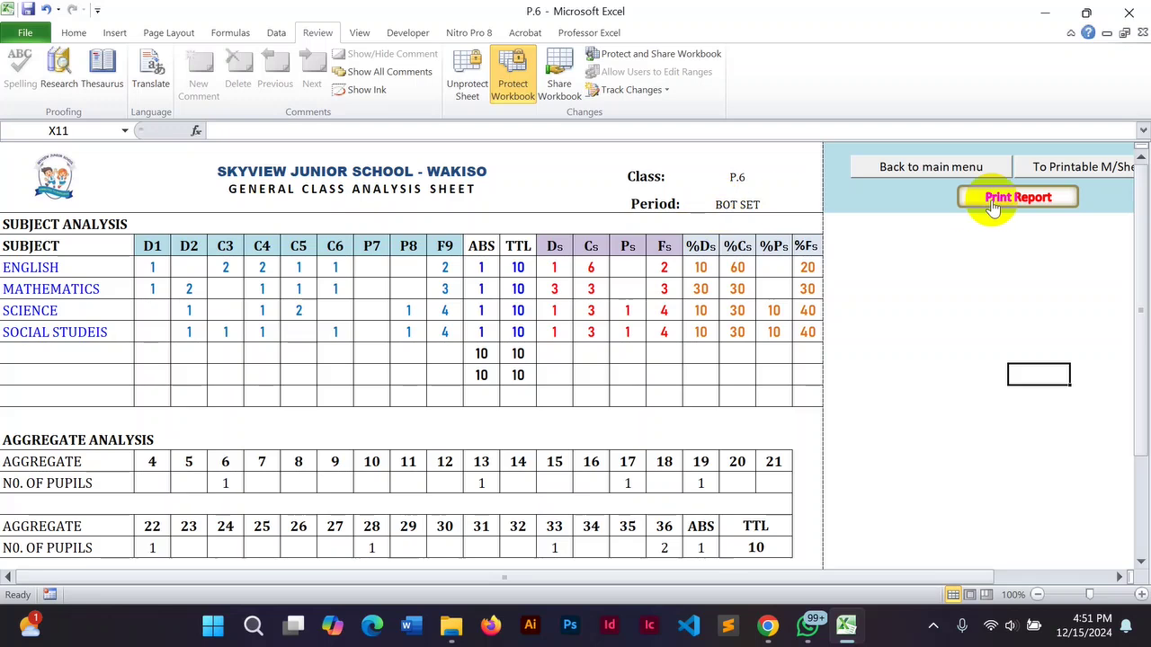
Generate the MOT results on the printable class marksheet and open the subject analysis for that set.
left_click(1038, 166)
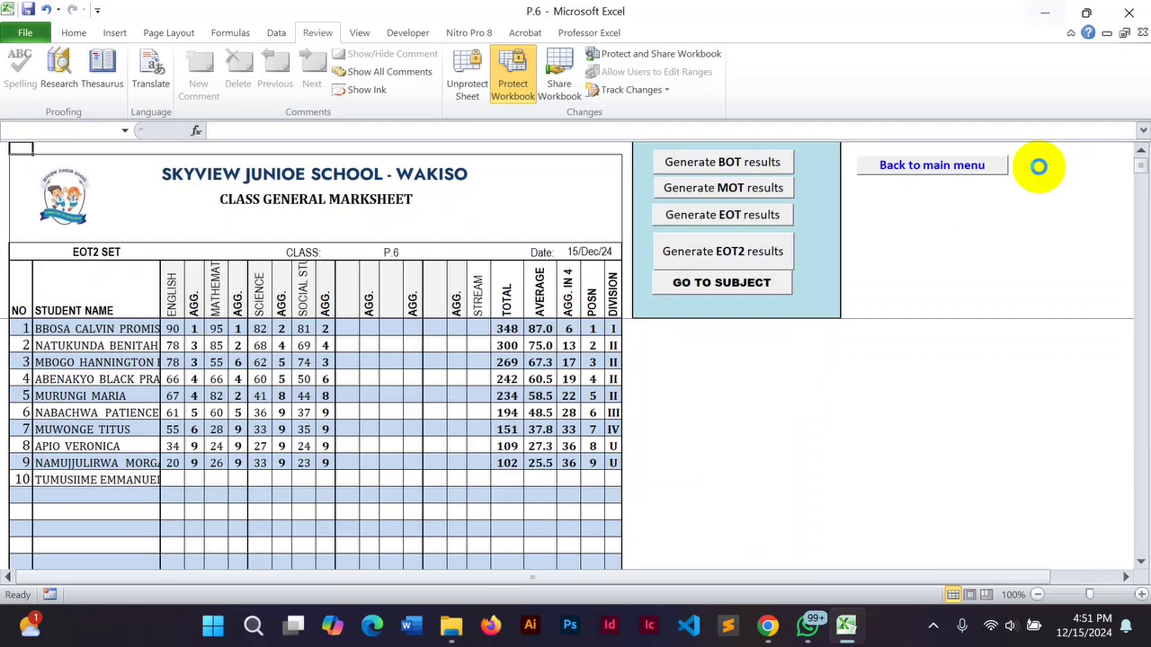
left_click(720, 188)
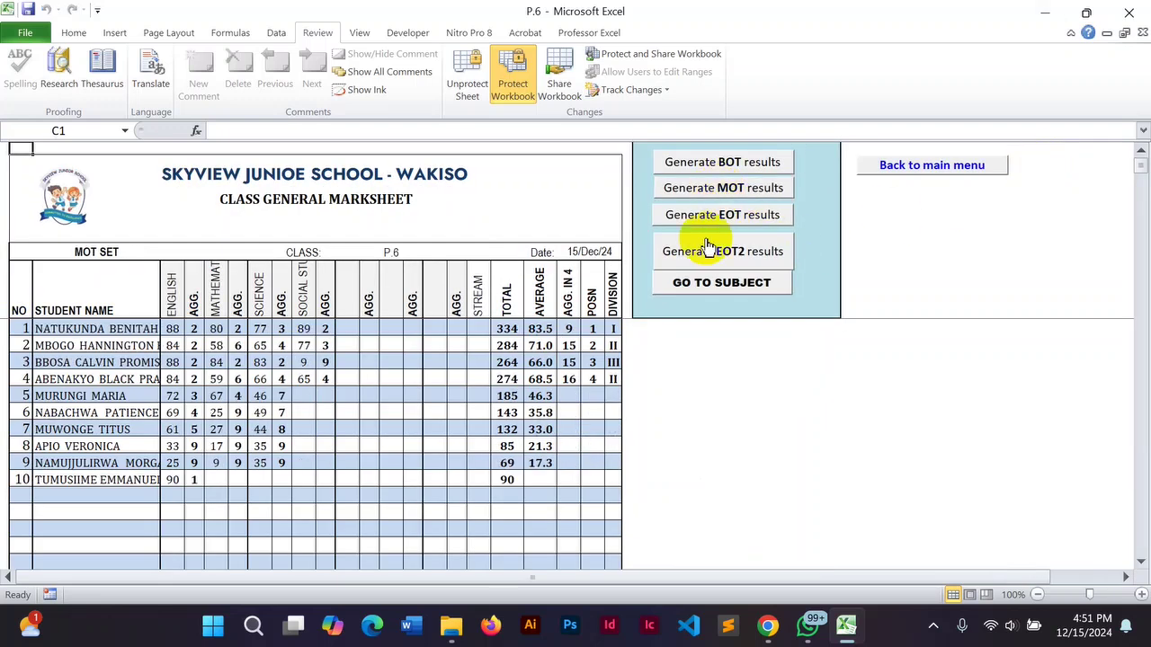
left_click(697, 286)
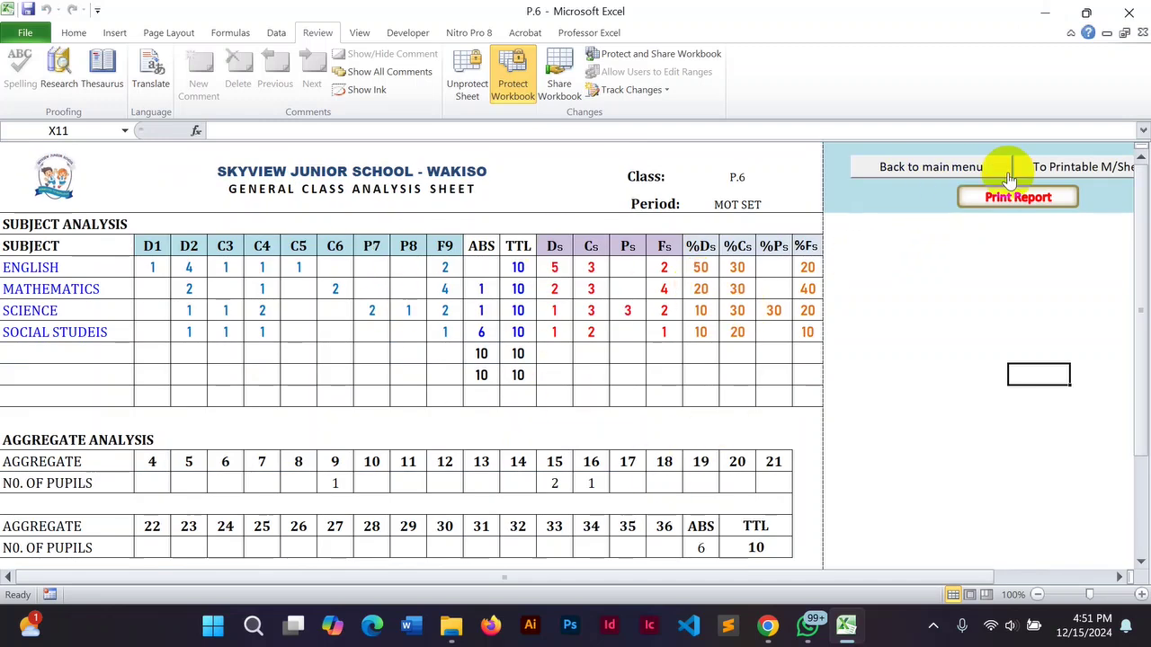
Generate the EOT results on the printable class marksheet and open the subject analysis for that set.
left_click(1043, 167)
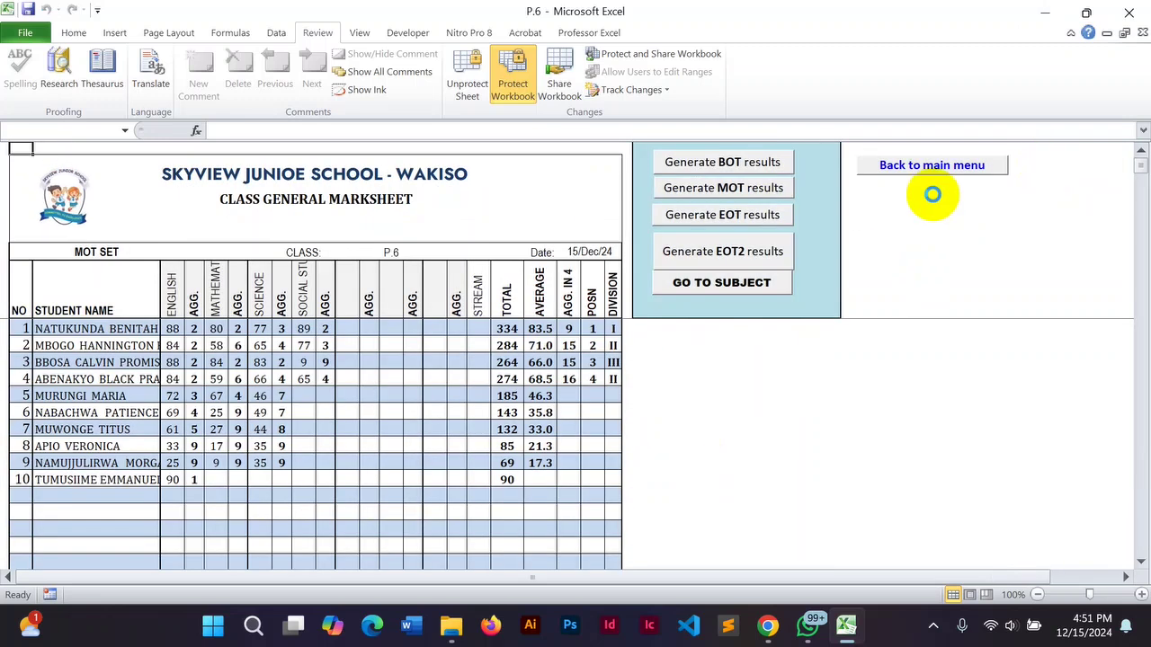
left_click(731, 215)
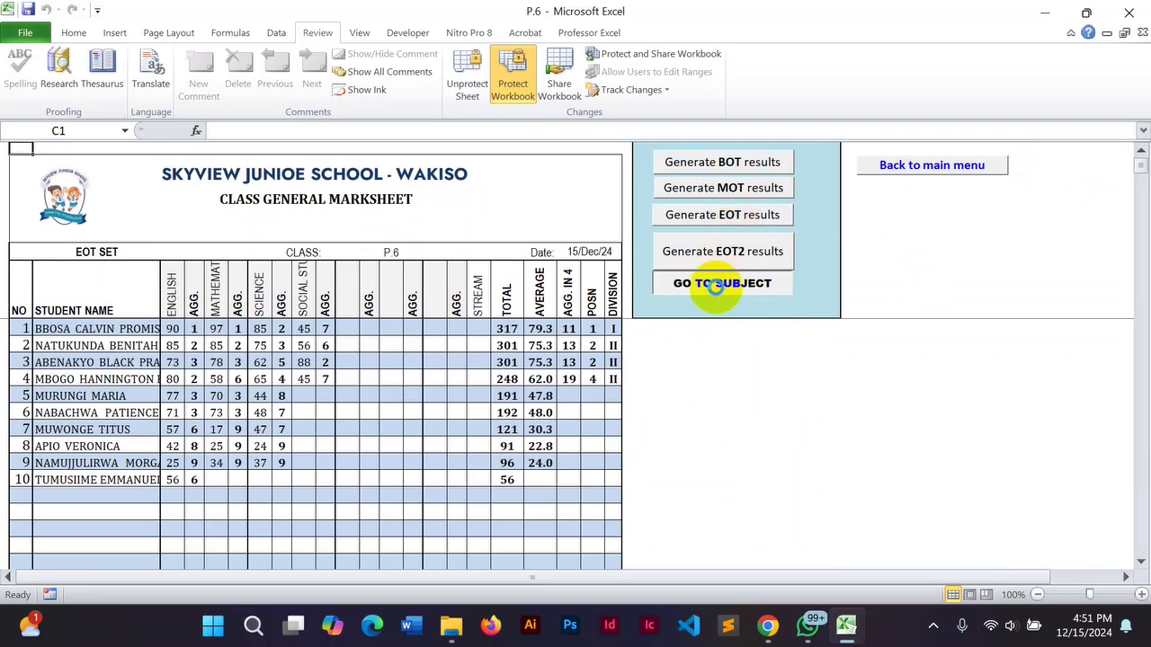
left_click(717, 284)
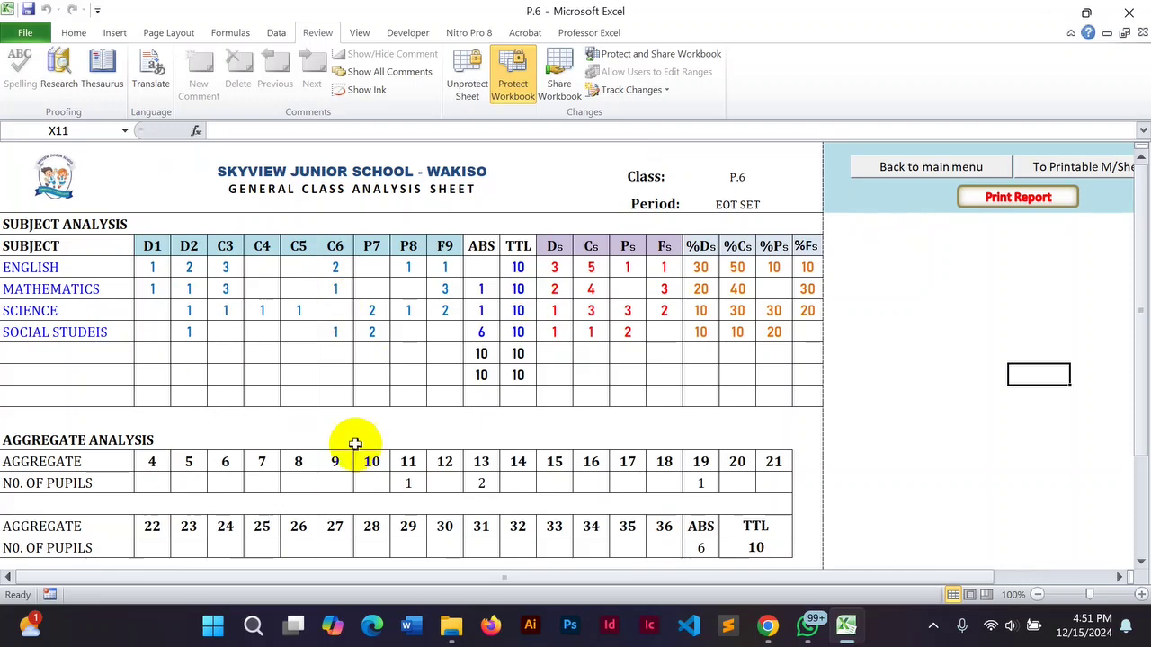
Return through the printable marksheet to the main menu and open the mid term report.
left_click(1039, 164)
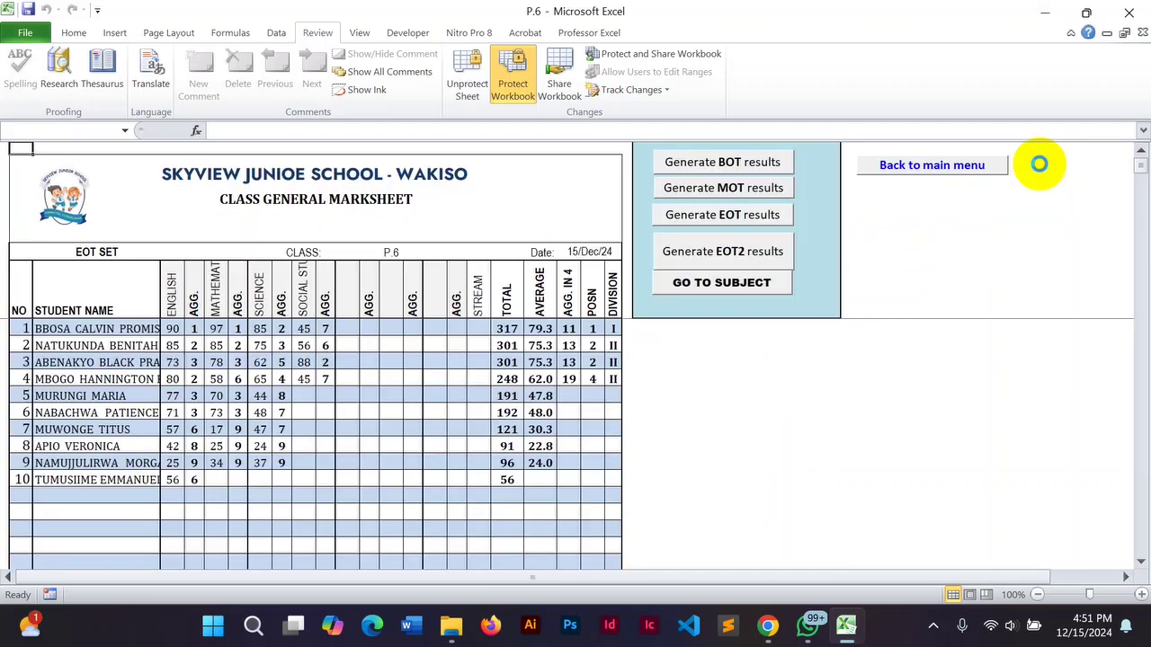
left_click(925, 166)
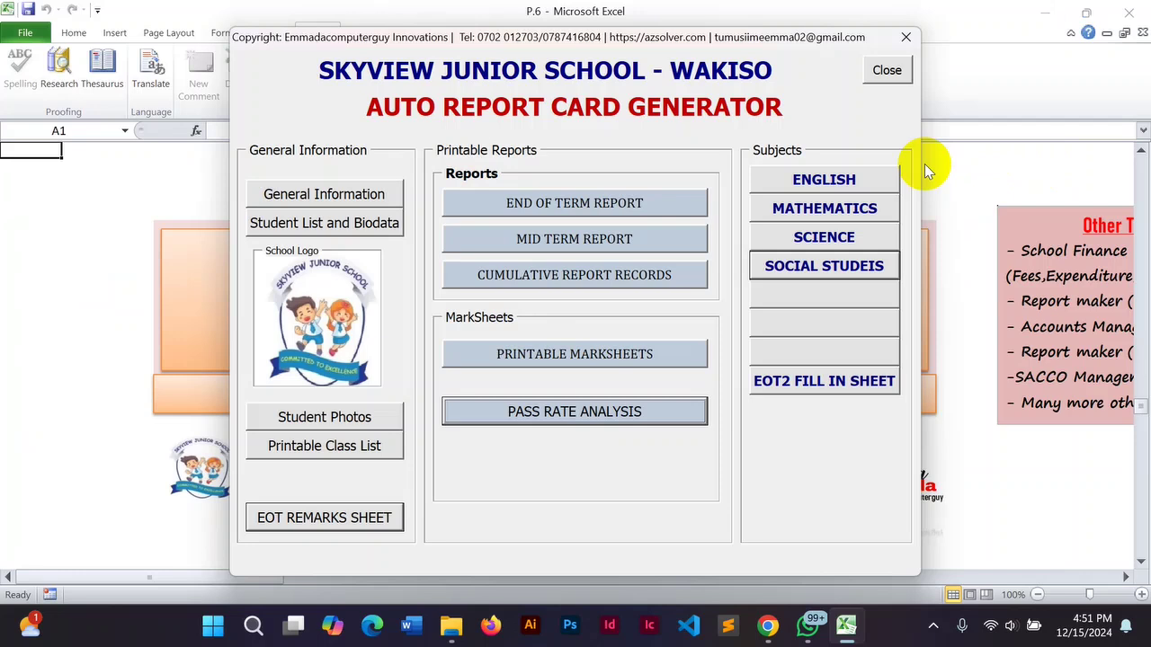
left_click(552, 243)
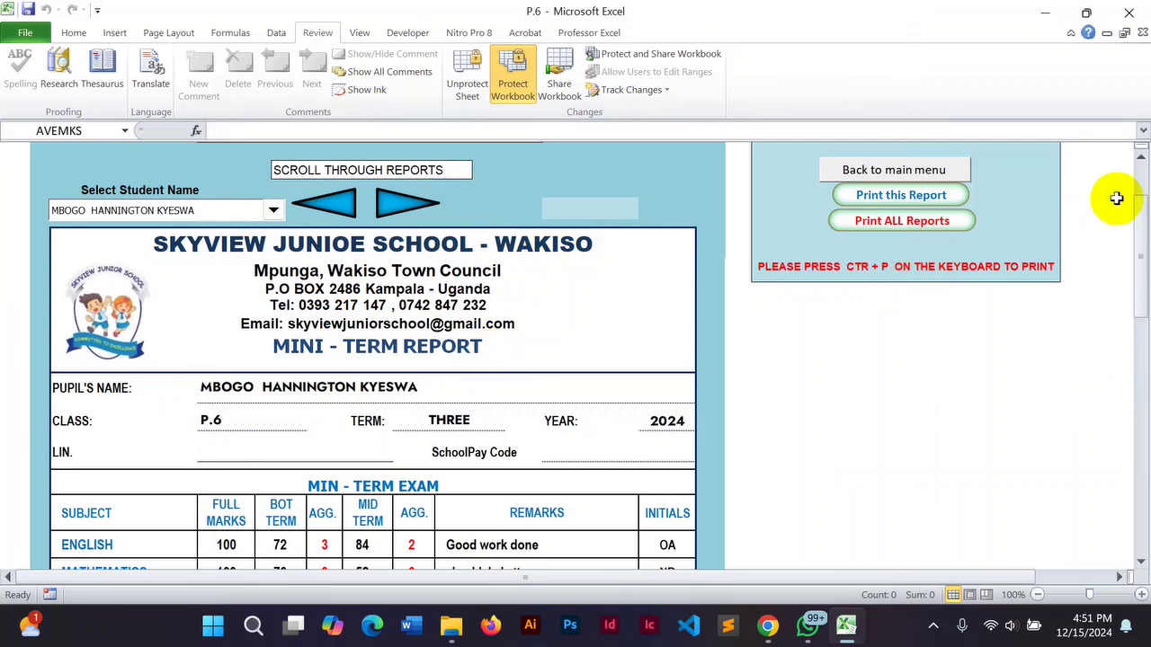
left_click_drag(1140, 221, 1129, 183)
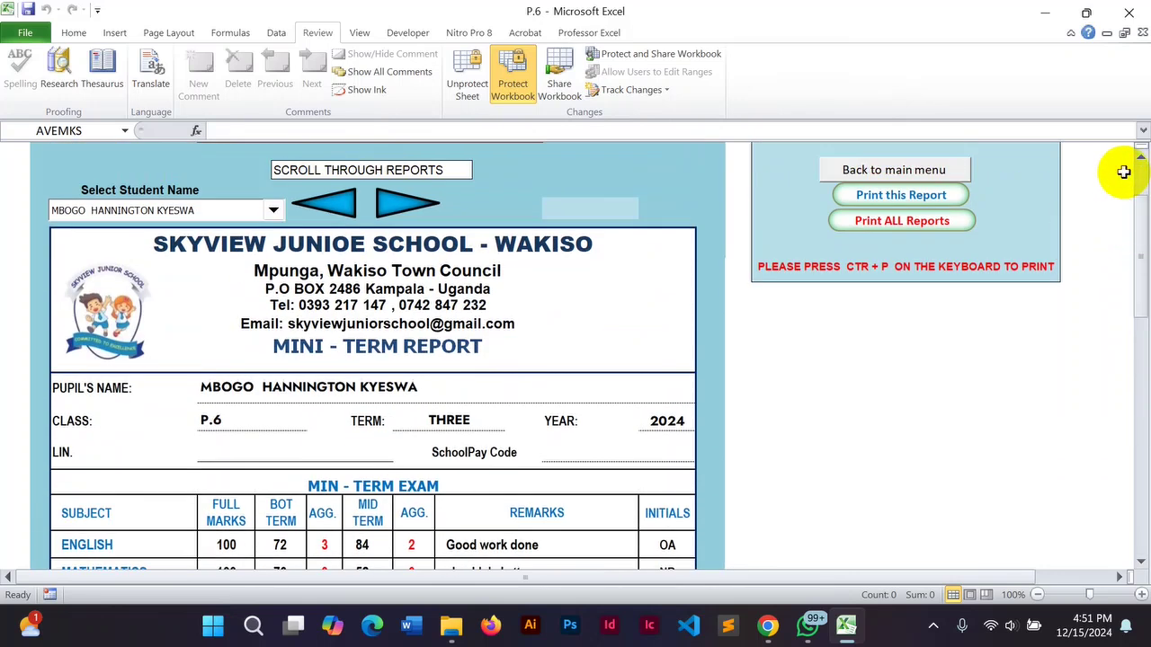
Return to the main menu, open the end of term report and examine the first pupil's marks, progressive records and comments.
left_click(883, 167)
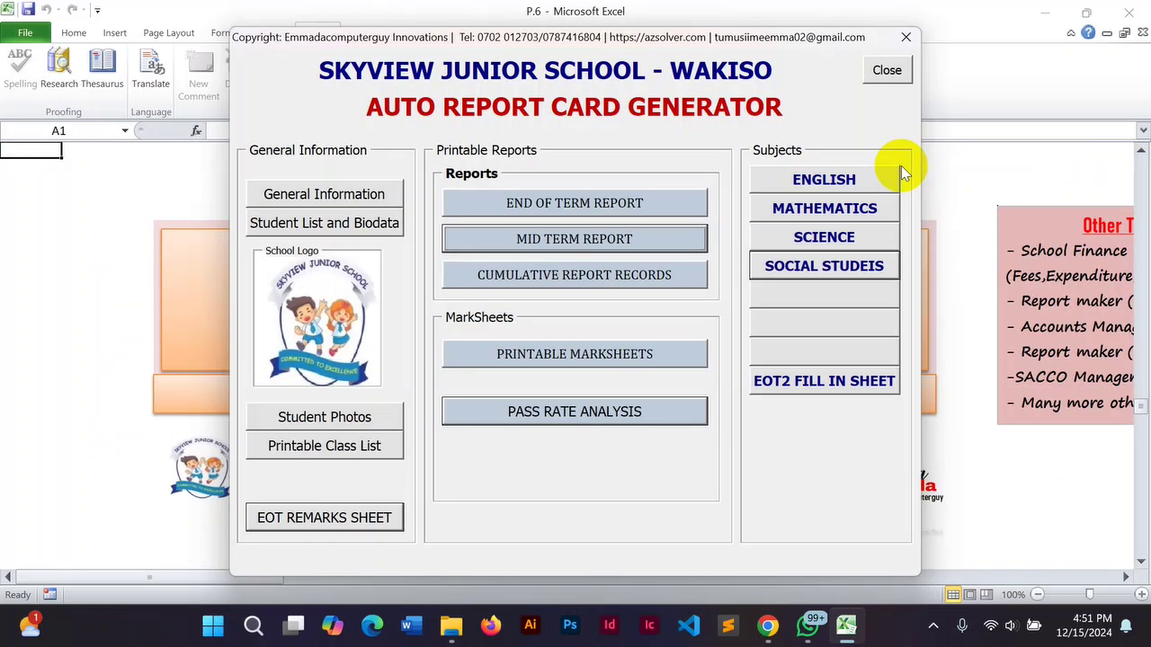
left_click(571, 205)
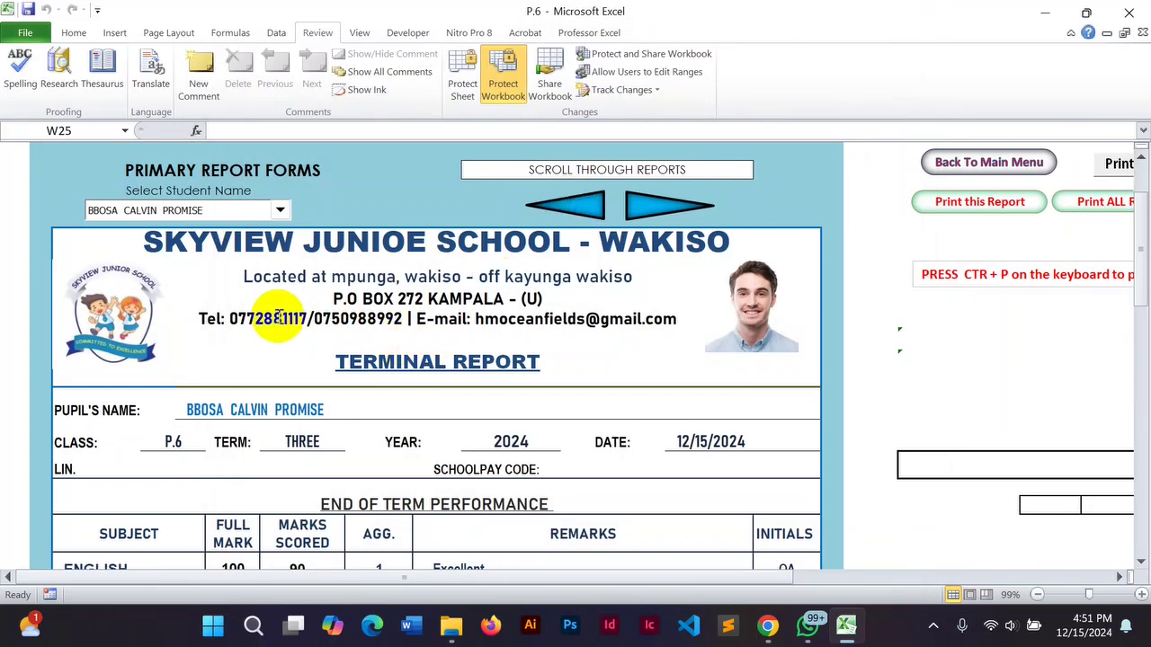
left_click_drag(1144, 241, 1139, 339)
mouse_move(1137, 345)
left_mouse_down()
mouse_move(1135, 284)
mouse_move(1123, 347)
left_mouse_up()
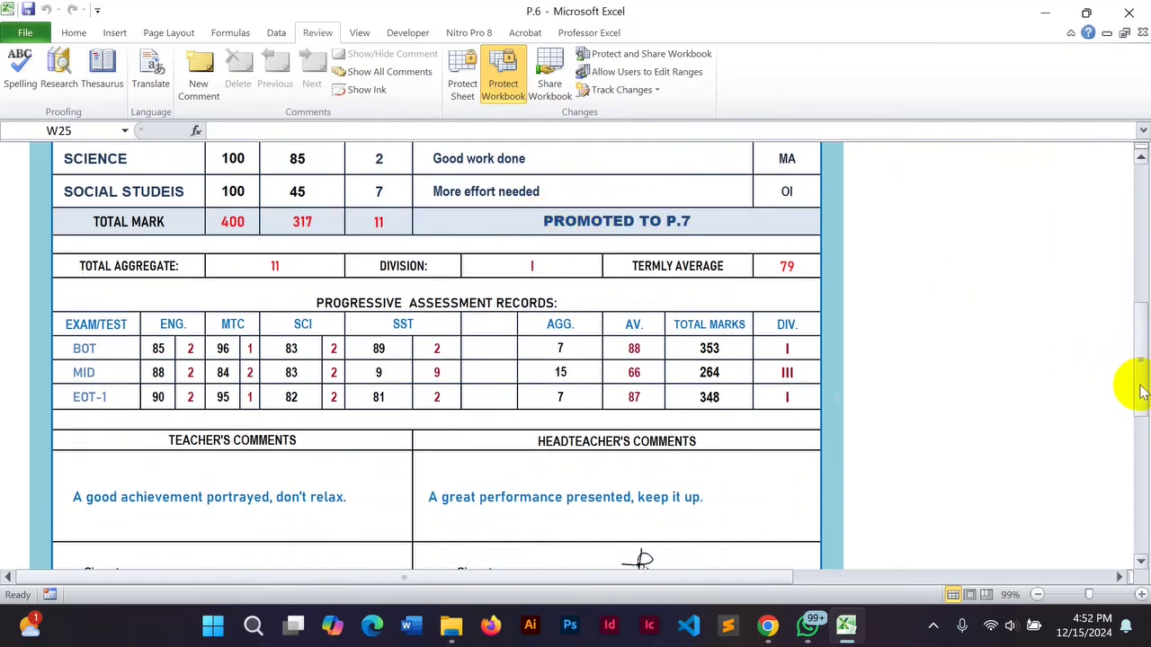
left_click_drag(1139, 388, 1124, 252)
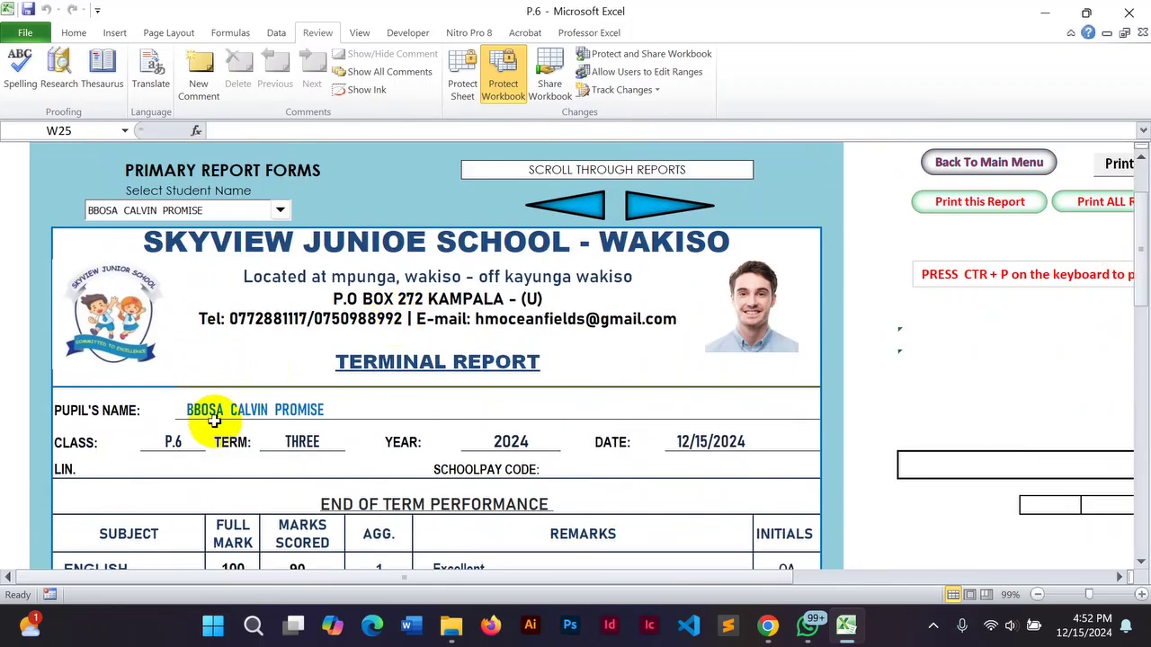
Browse the end of term reports forward through the next pupils and return to the first pupil's report.
left_click(655, 208)
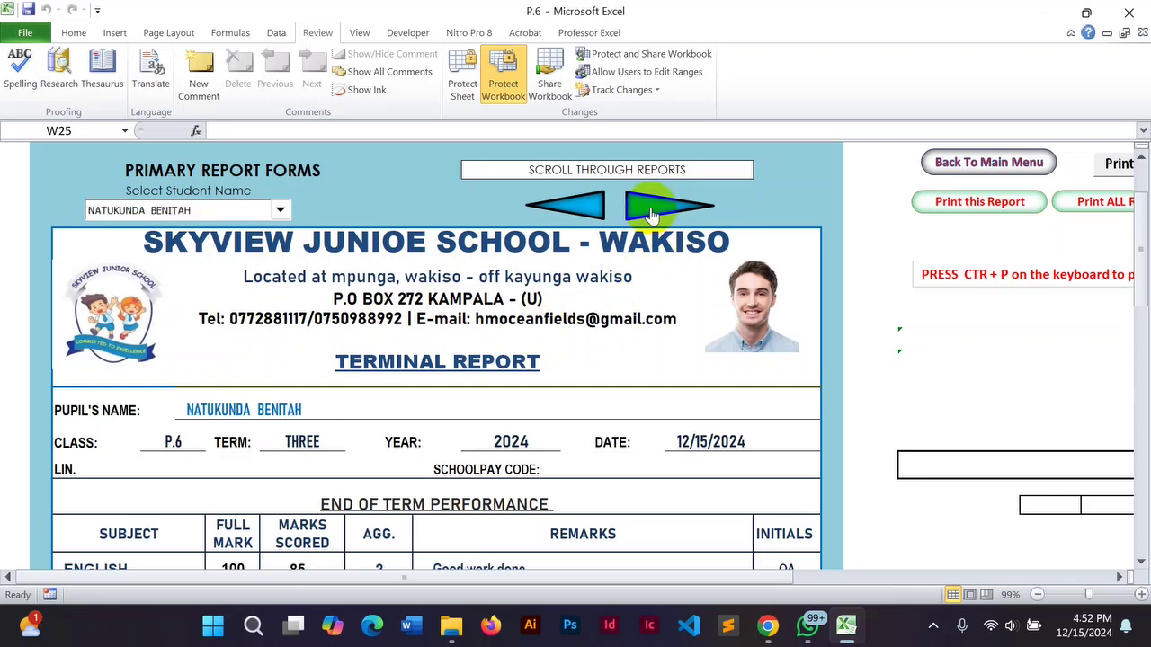
mouse_move(1141, 238)
left_mouse_down()
mouse_move(1138, 434)
mouse_move(1135, 229)
mouse_move(1130, 249)
mouse_move(1133, 347)
mouse_move(1142, 217)
left_mouse_up()
left_click(643, 205)
left_click(633, 208)
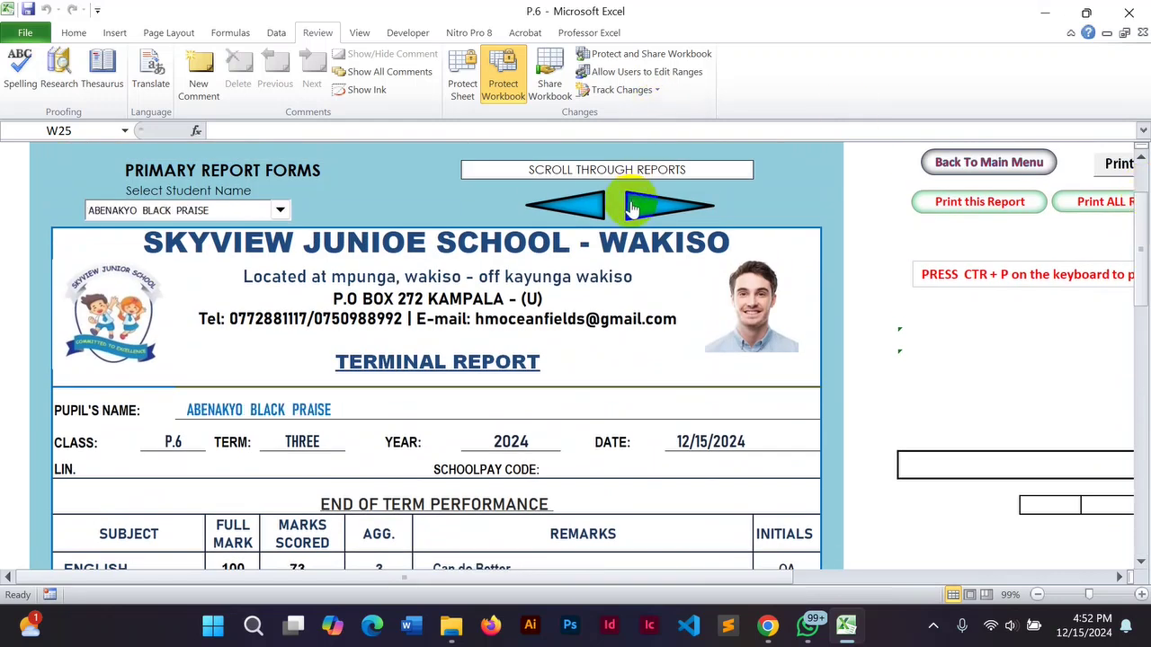
mouse_move(1141, 207)
left_mouse_down()
mouse_move(1123, 329)
mouse_move(1124, 215)
left_mouse_up()
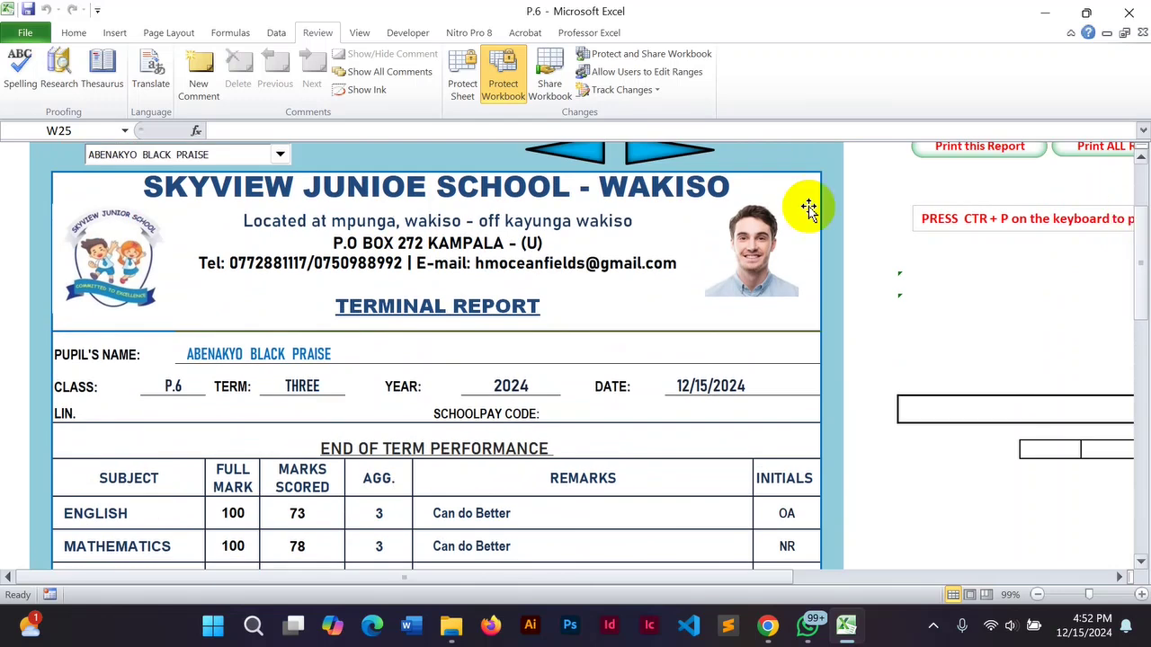
left_click(583, 155)
left_click(582, 156)
left_click(583, 157)
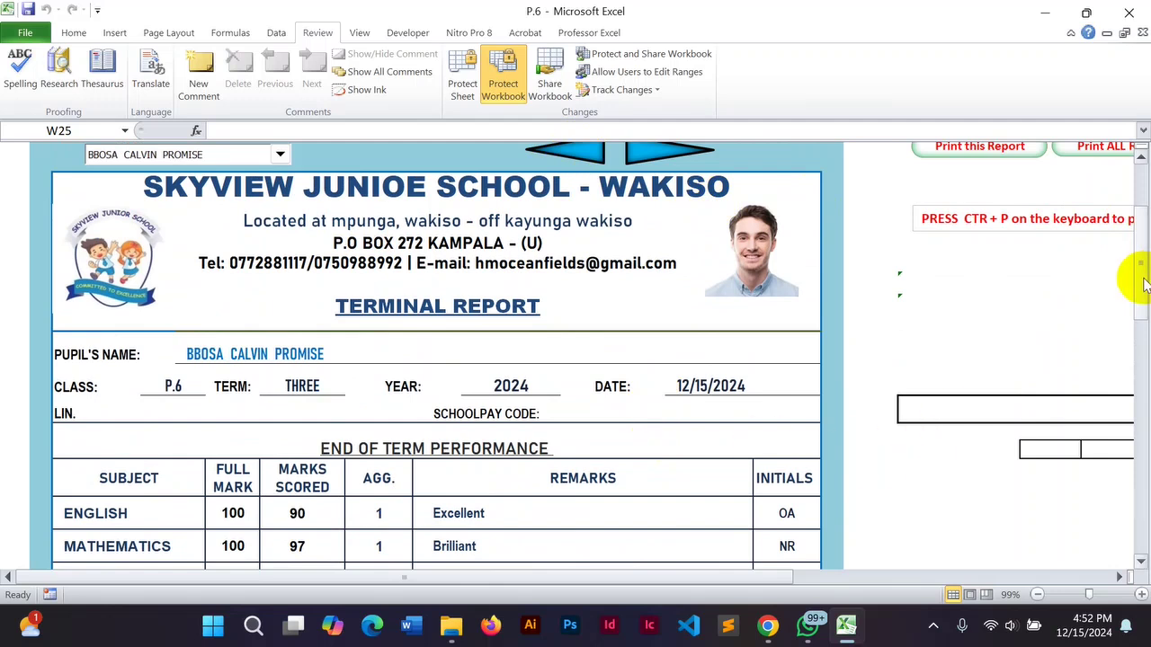
scroll(1143, 284, "up", 1)
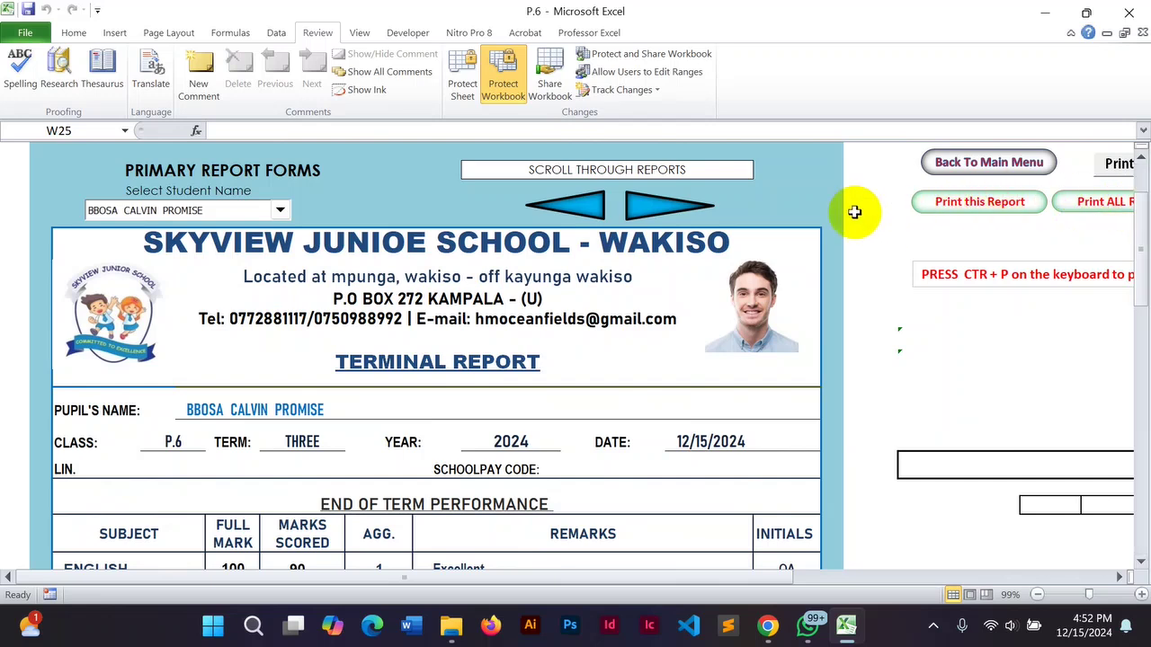
Open the print settings for the terminal report and set its top, bottom, right and left margins to 0.2.
key("ctrl+p")
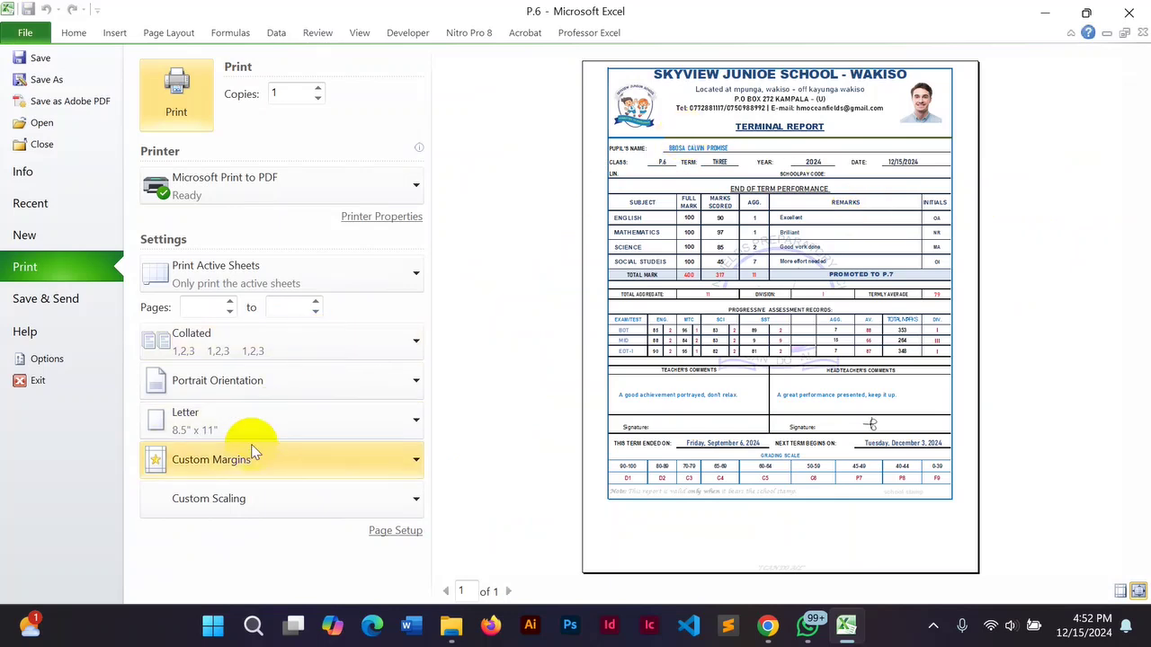
left_click(238, 468)
left_click(230, 436)
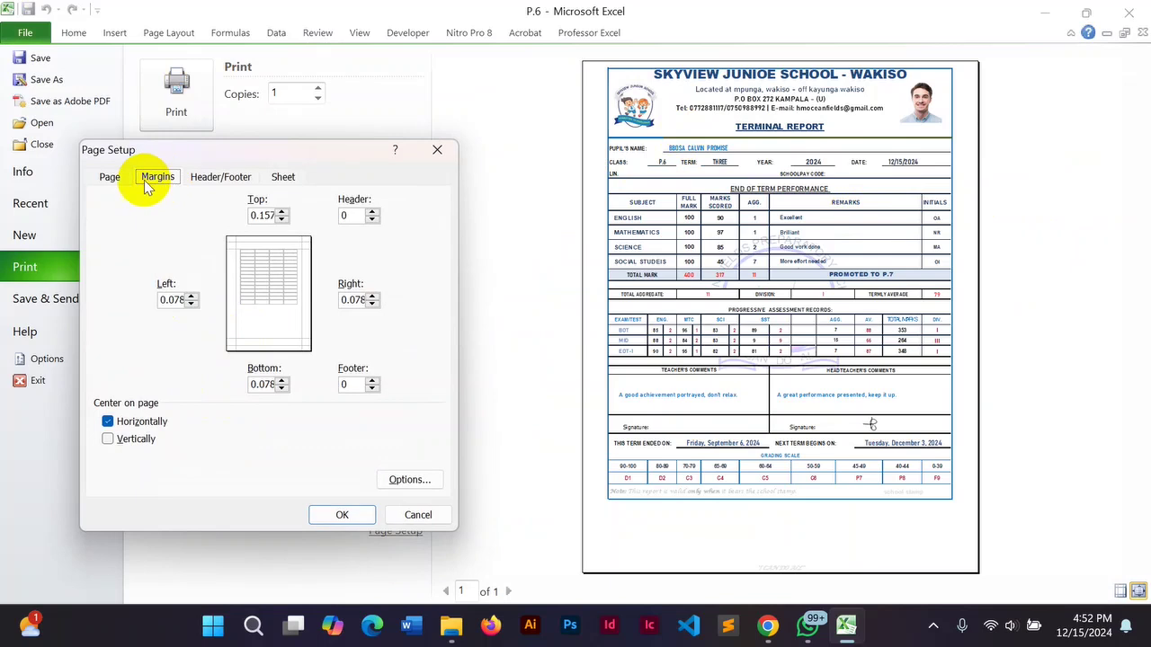
left_click_drag(261, 212, 284, 216)
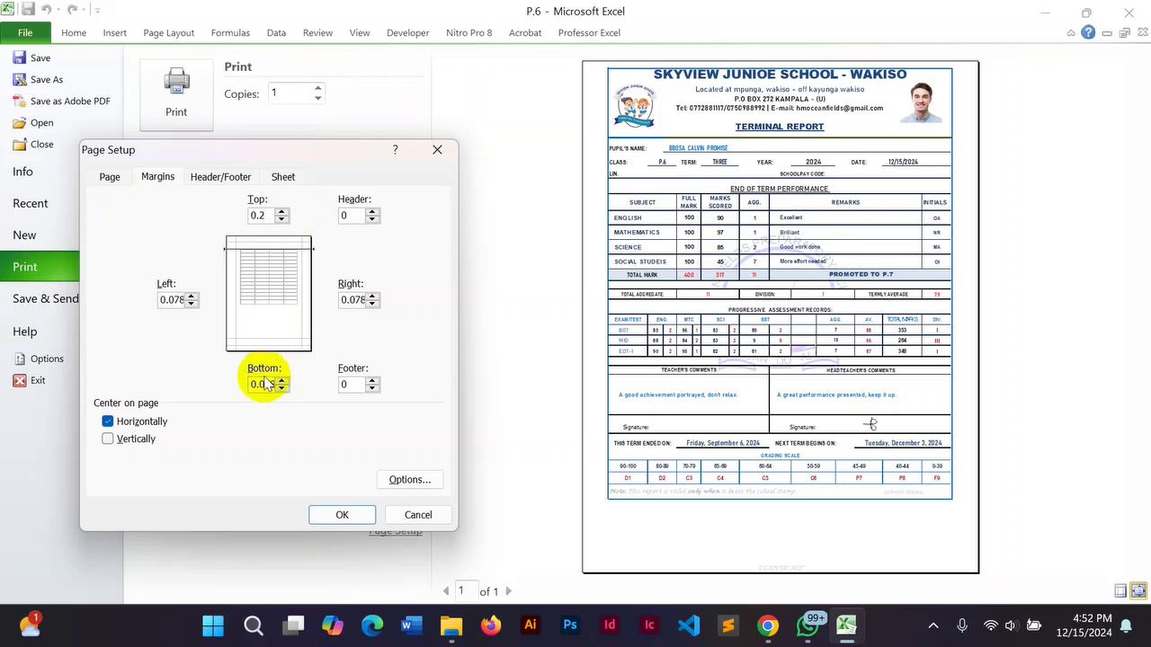
left_click_drag(260, 383, 342, 381)
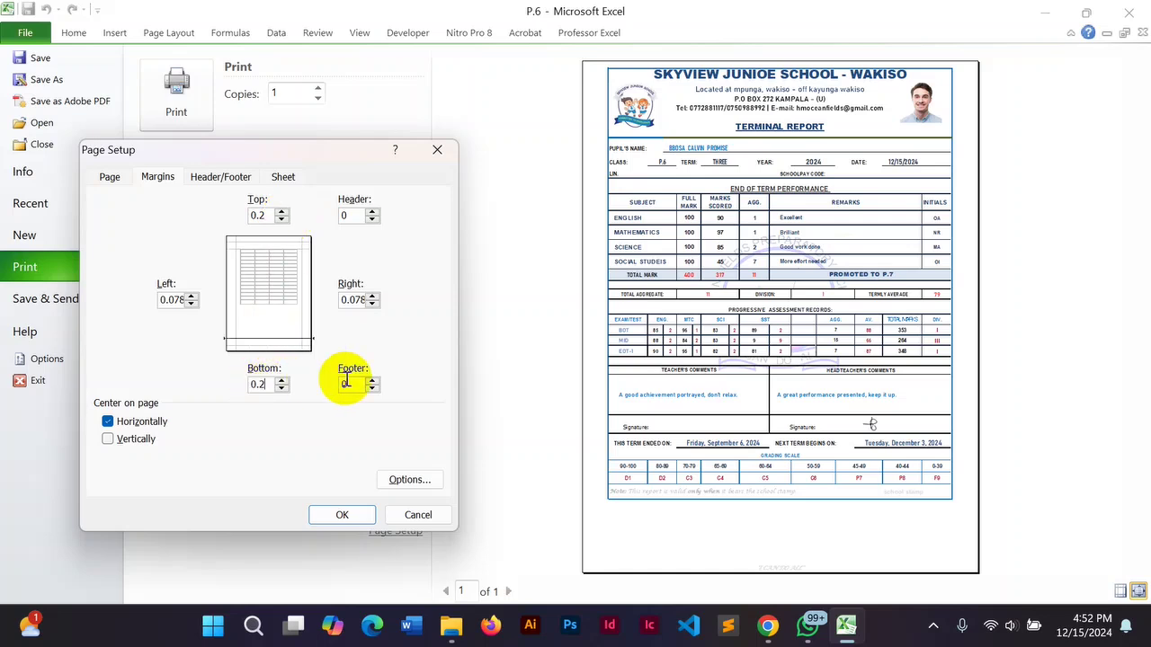
double_click(350, 301)
type("0.2")
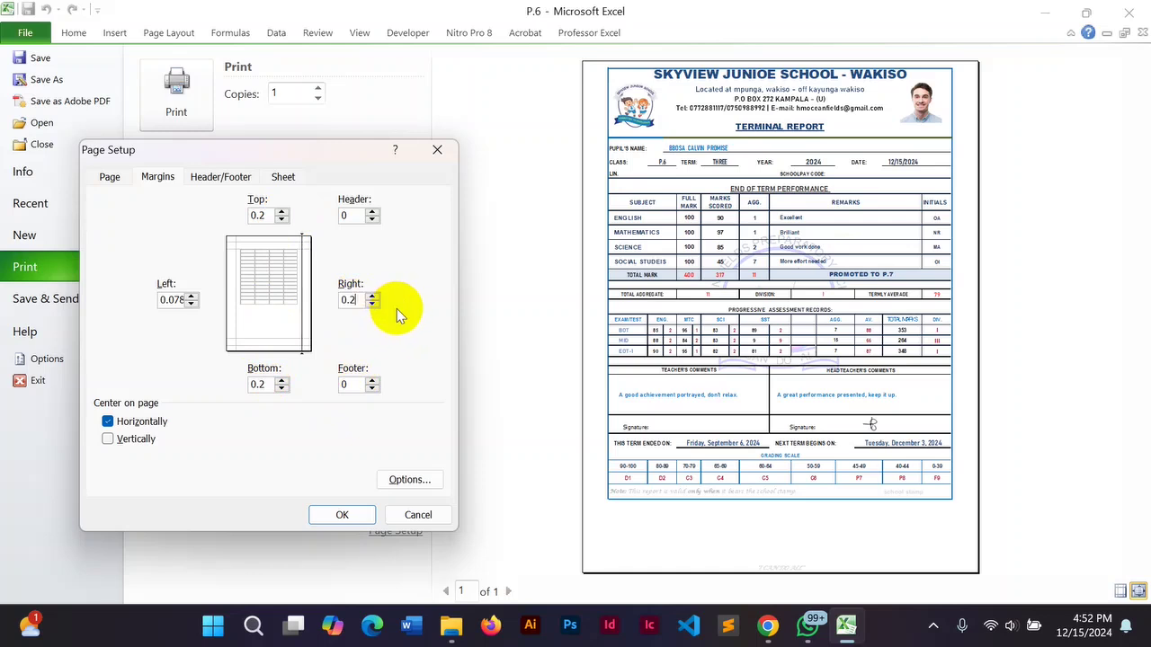
double_click(169, 300)
type("0.2")
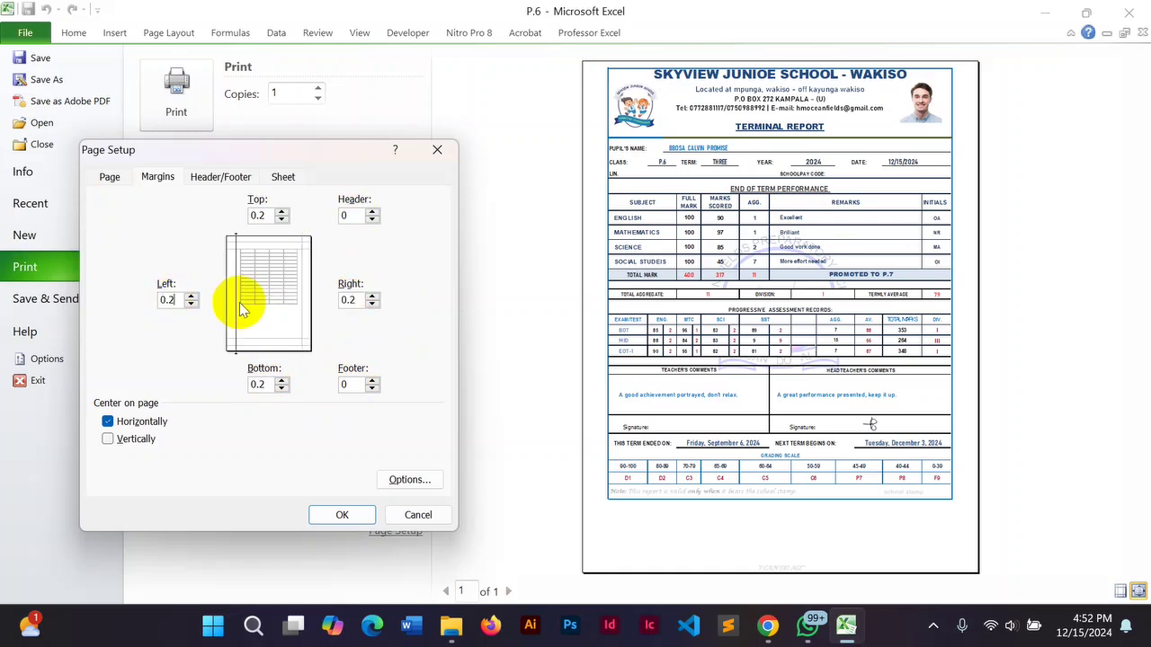
left_click(322, 515)
Set the report's paper size to A4 and its print scaling to 90% of normal size.
left_click(232, 467)
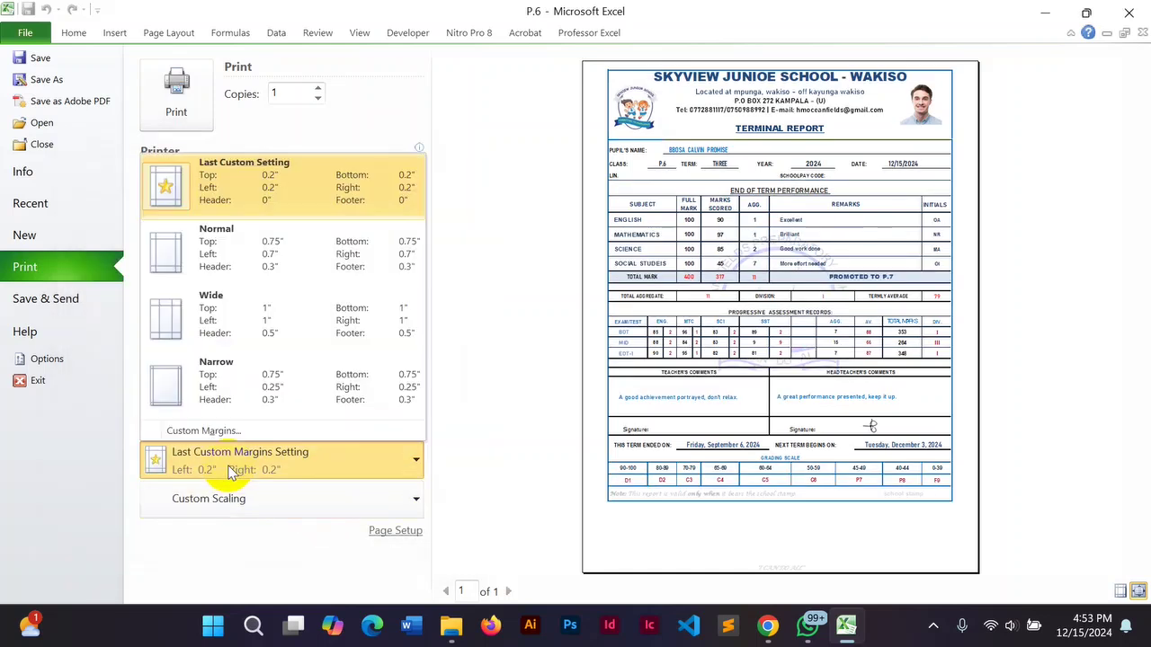
left_click(222, 435)
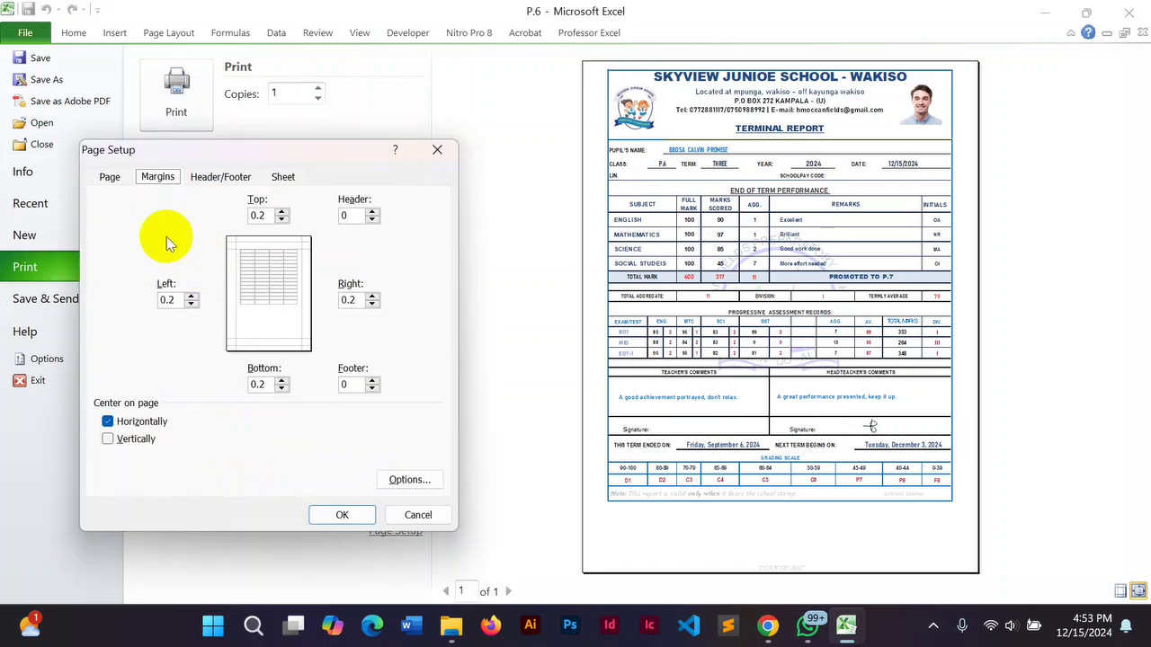
left_click(121, 180)
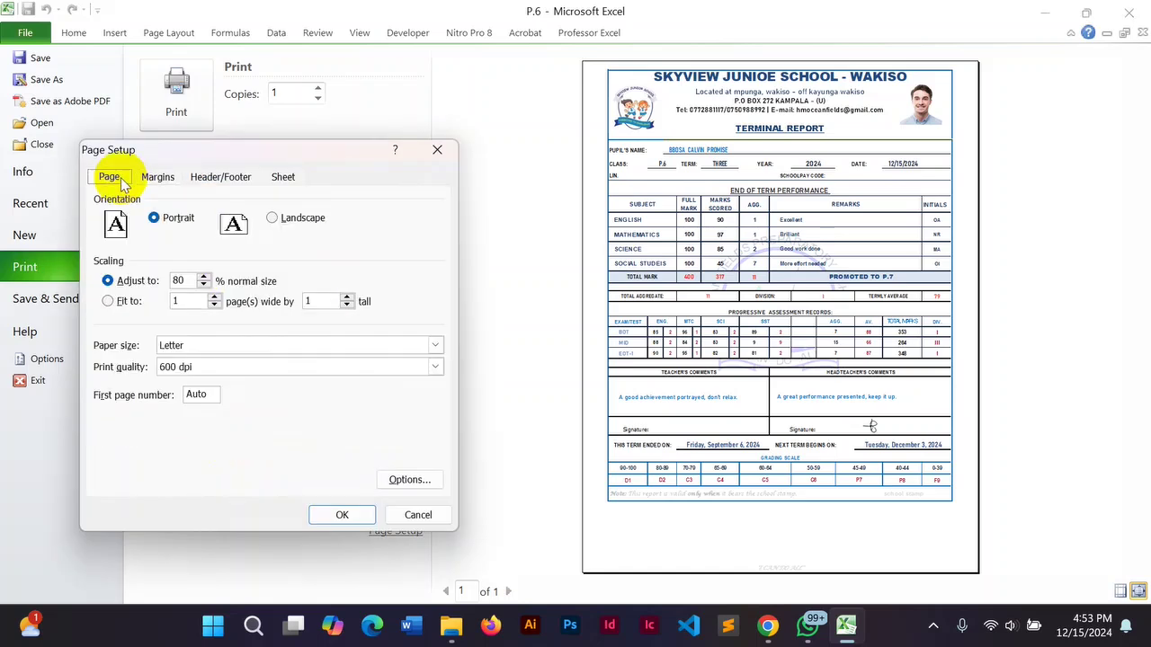
left_click(207, 345)
left_click(436, 416)
left_click(436, 416)
left_click(208, 414)
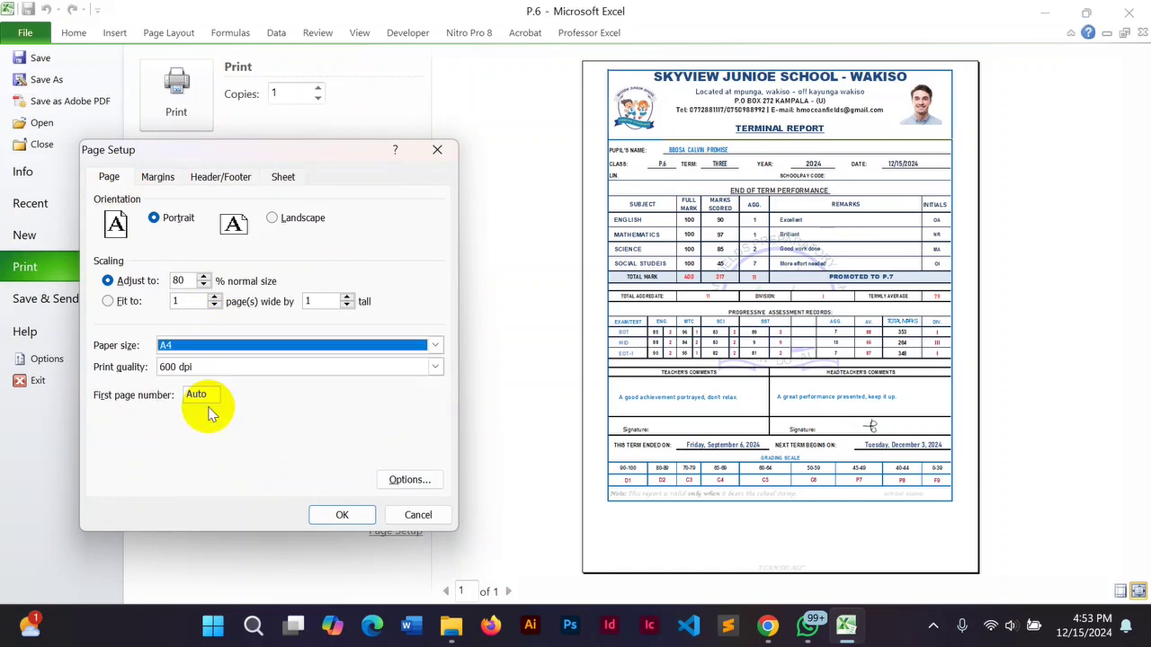
left_click(204, 277)
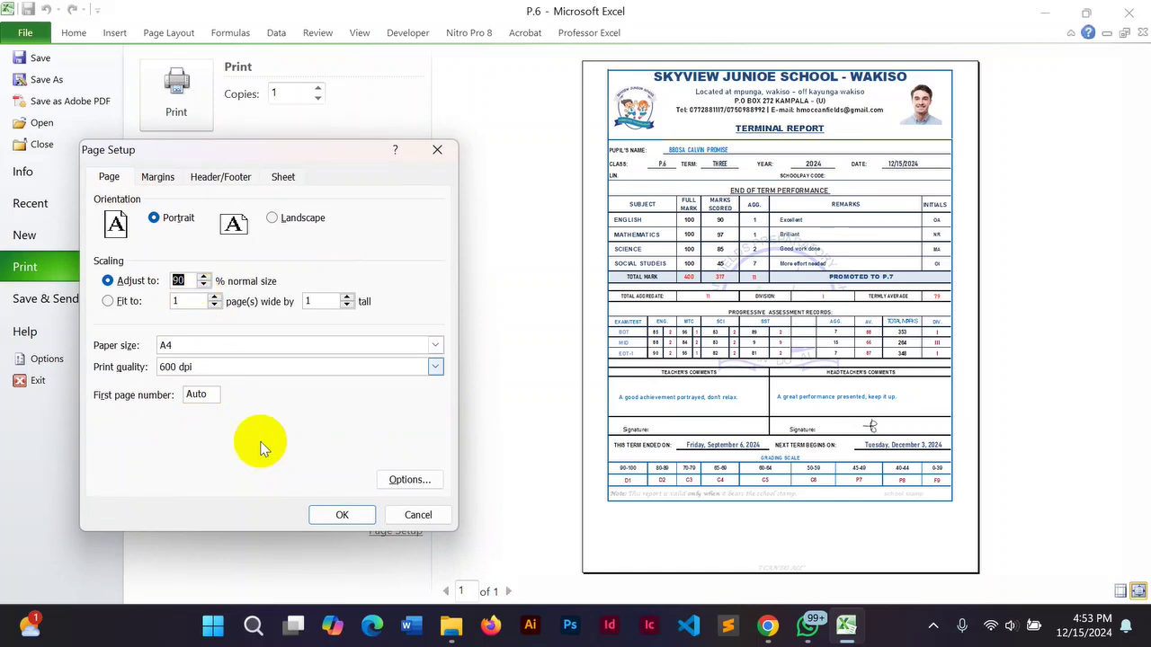
left_click(338, 514)
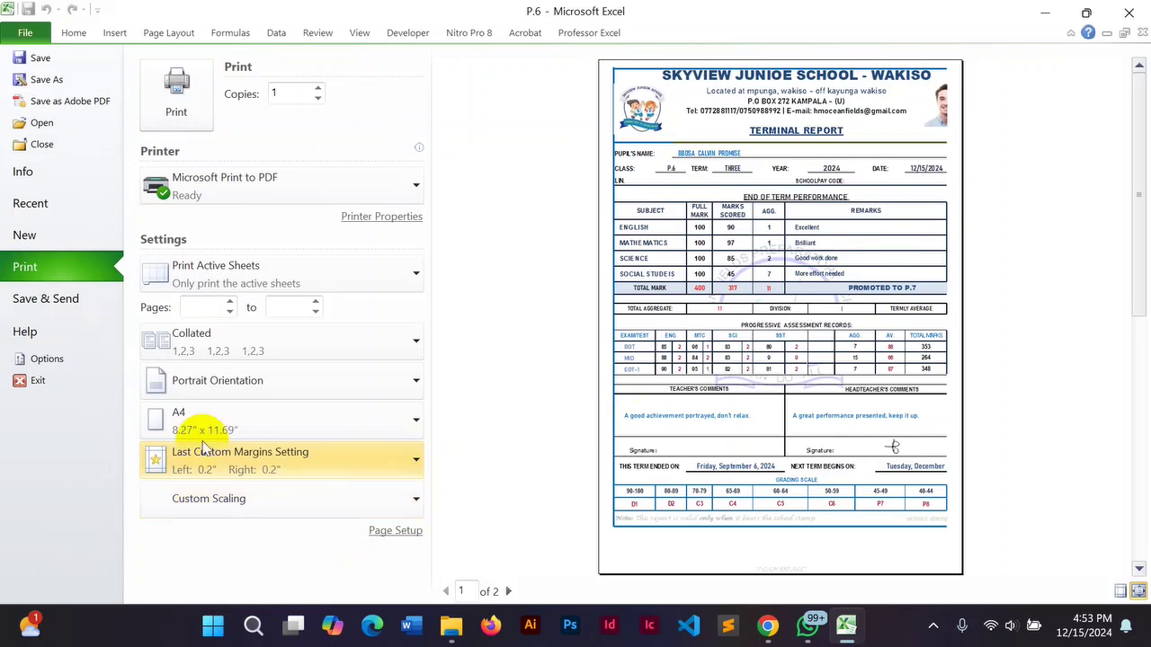
Set the report's print scaling to 85% of normal size.
left_click(179, 465)
left_click(182, 360)
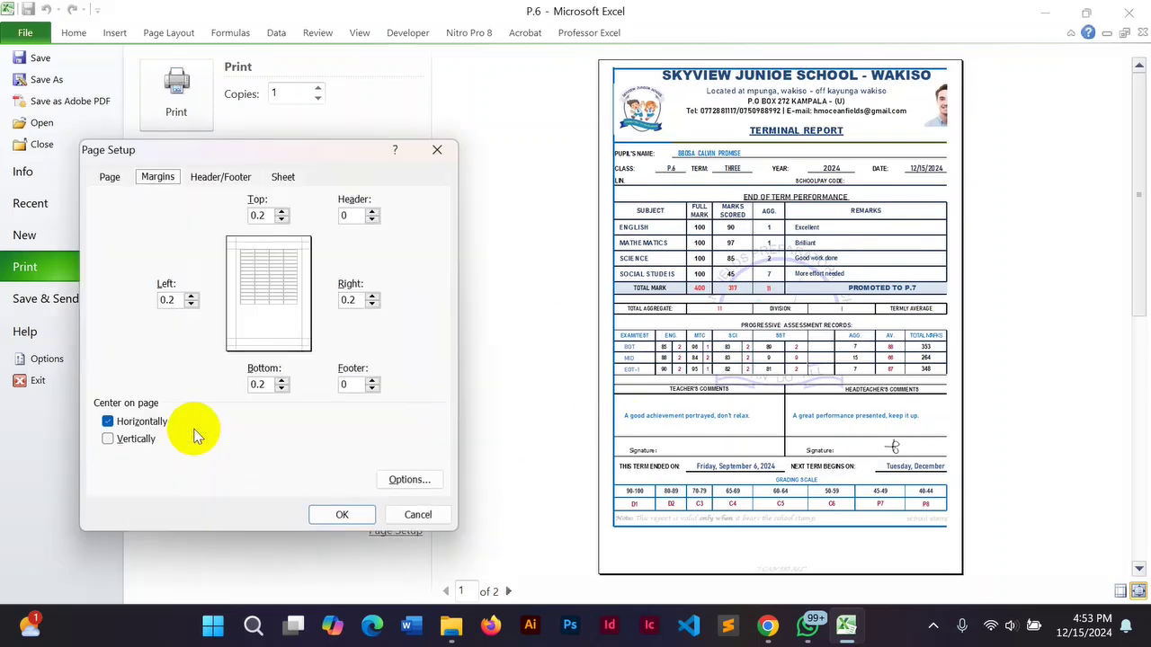
left_click(117, 179)
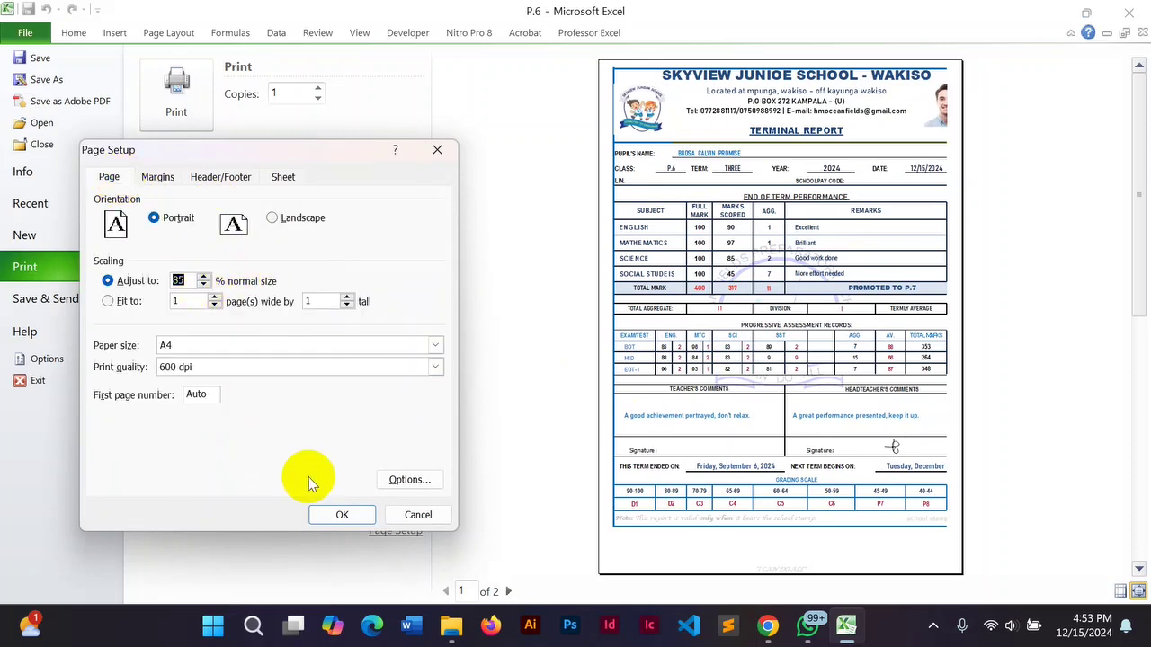
left_click(329, 512)
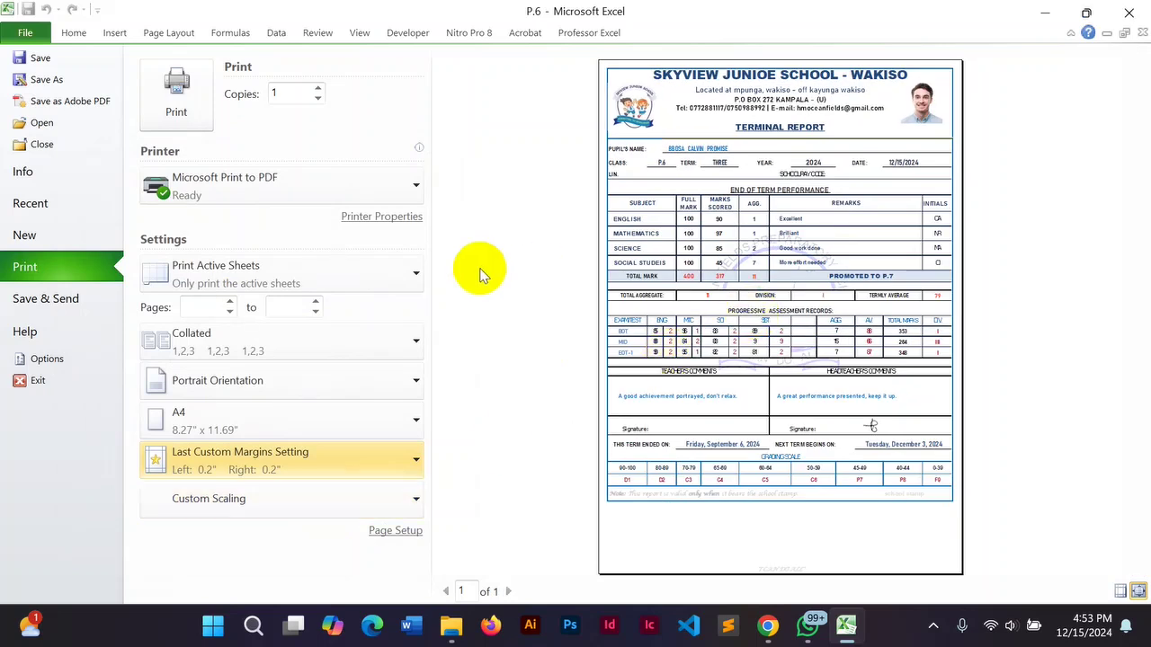
Set the report's top margin to 0.8 and centre the report vertically on the page.
left_click(241, 461)
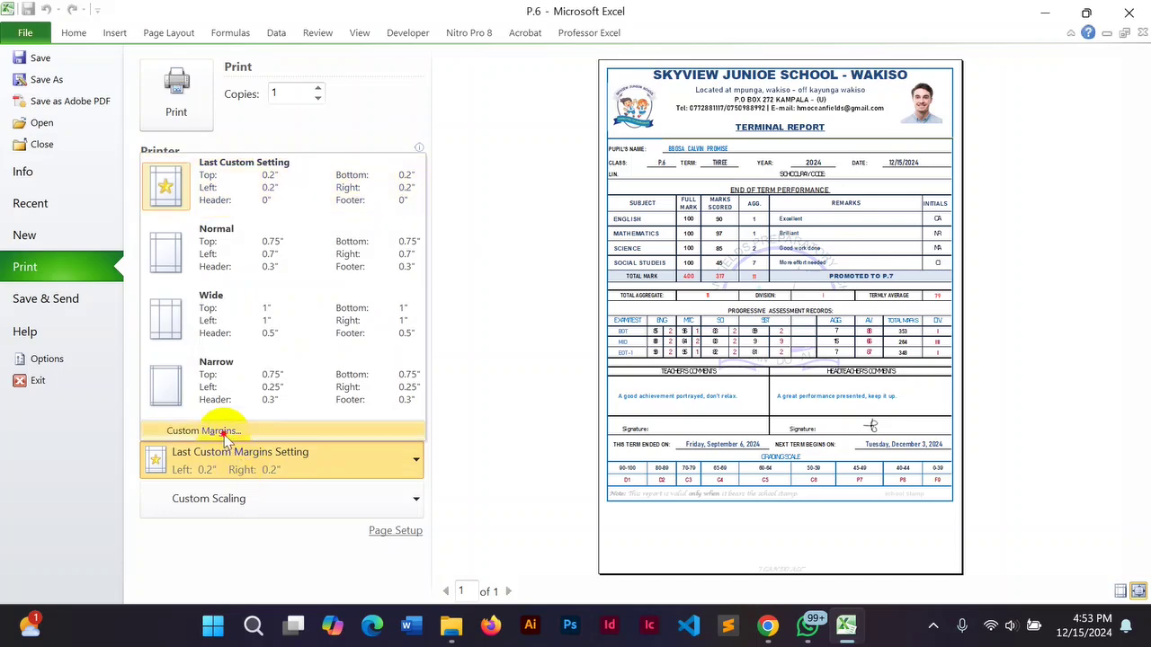
left_click(224, 432)
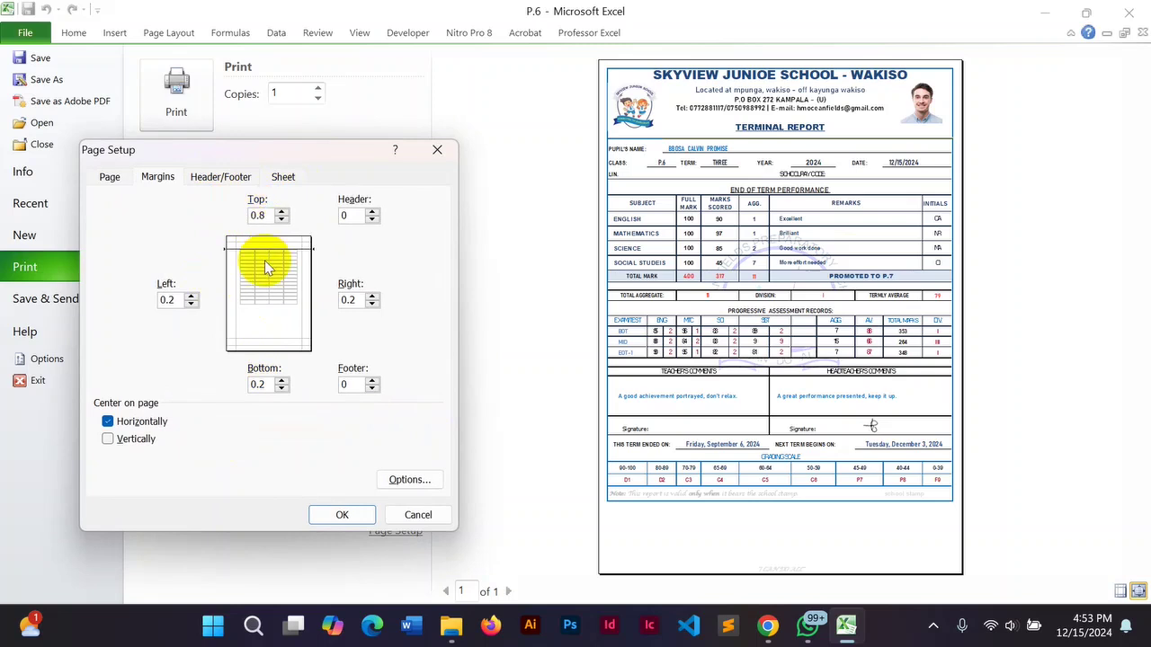
left_click(109, 176)
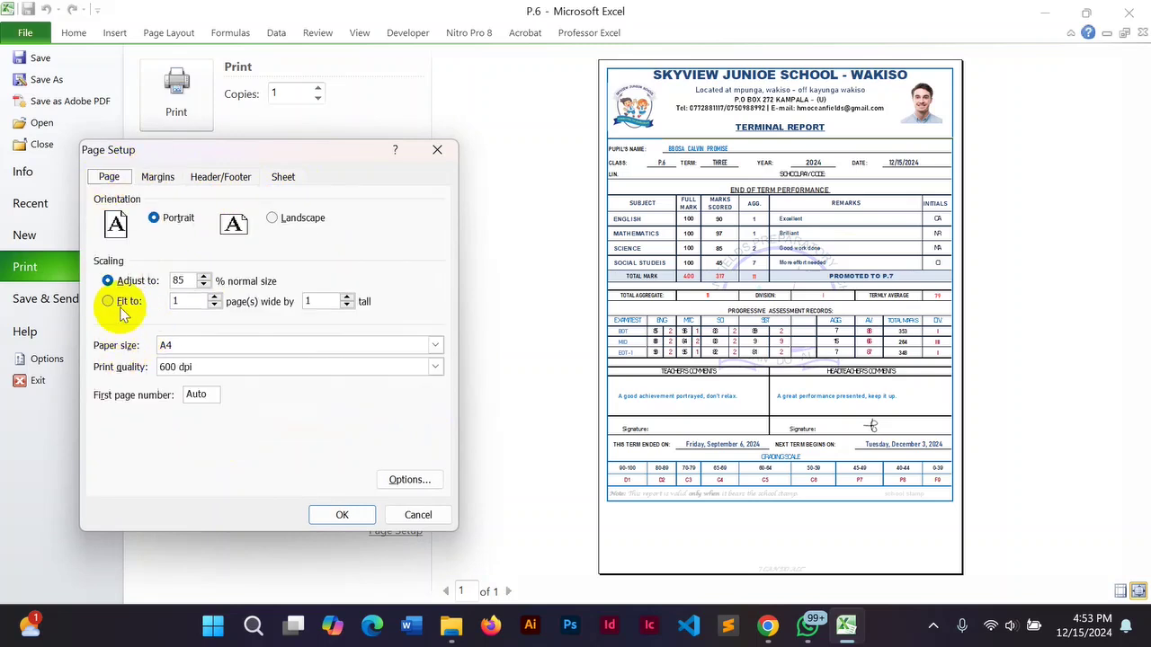
left_click(157, 177)
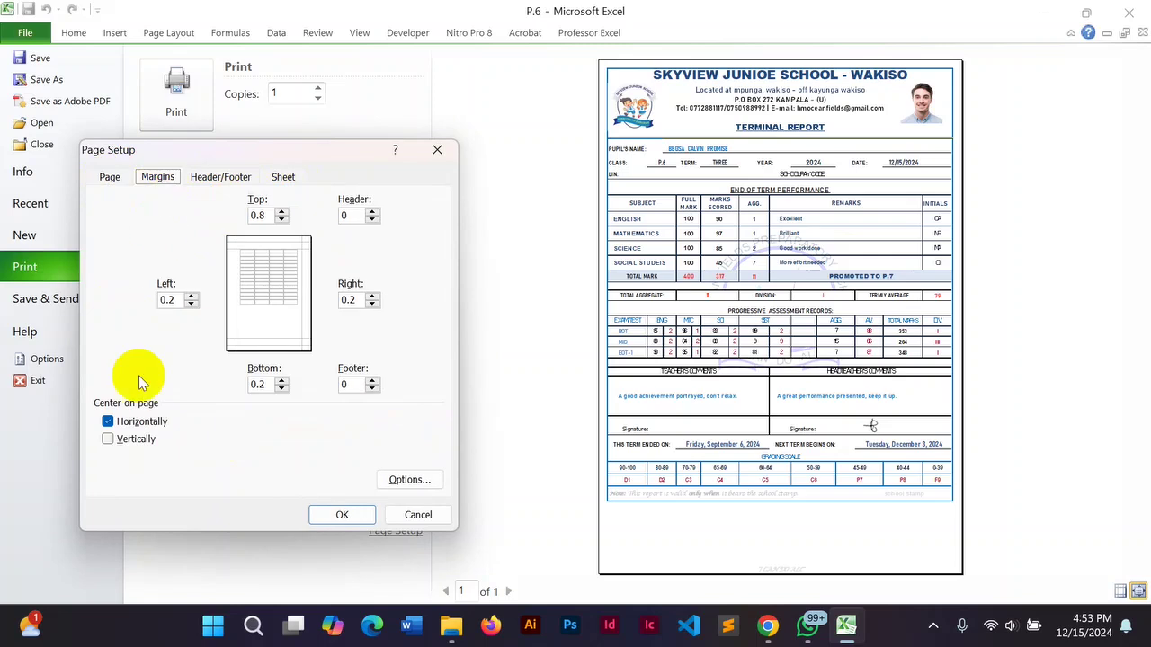
left_click(109, 439)
left_click(338, 516)
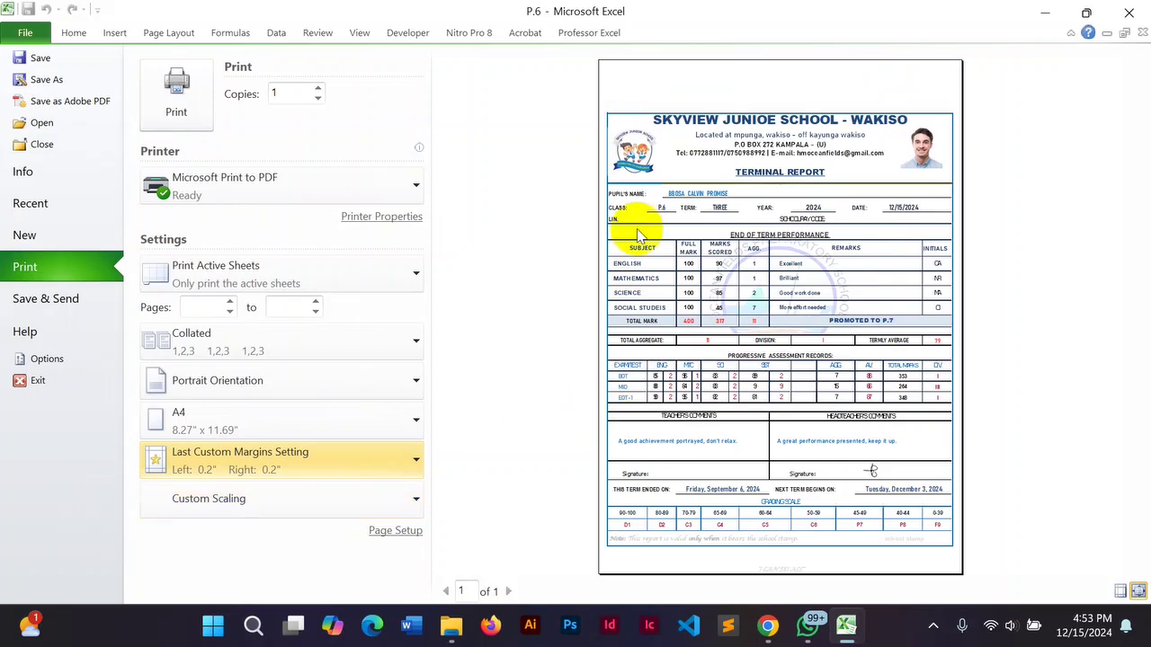
Set the report's top margin to 0.3 and apply the page setup.
left_click(201, 451)
left_click(209, 429)
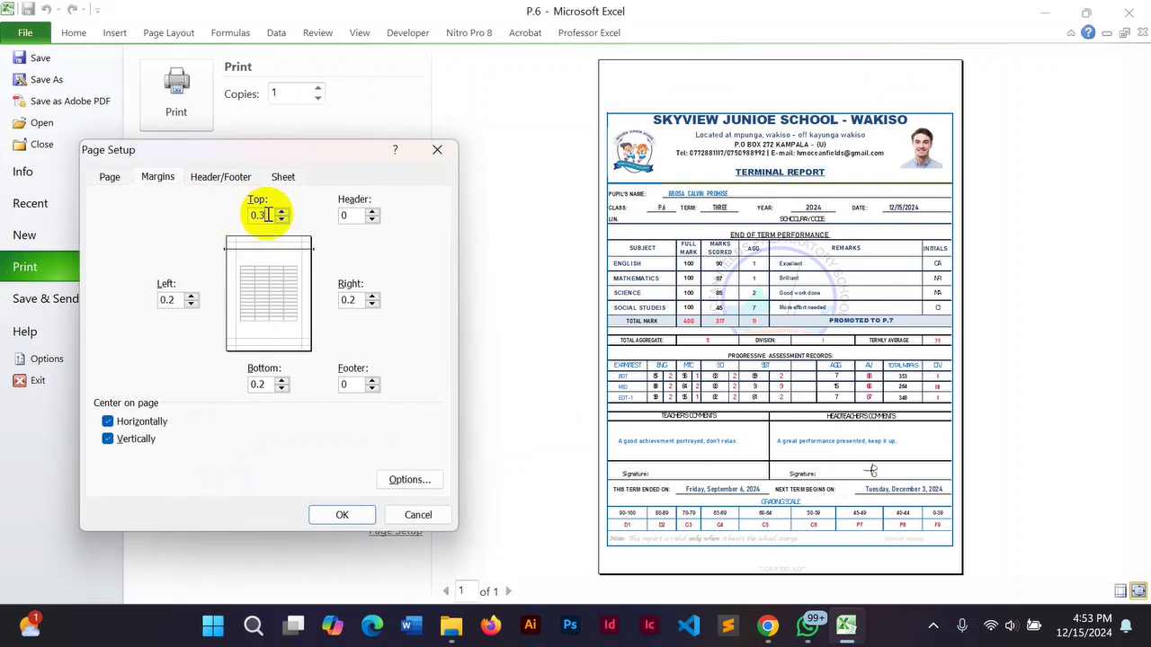
left_click(320, 512)
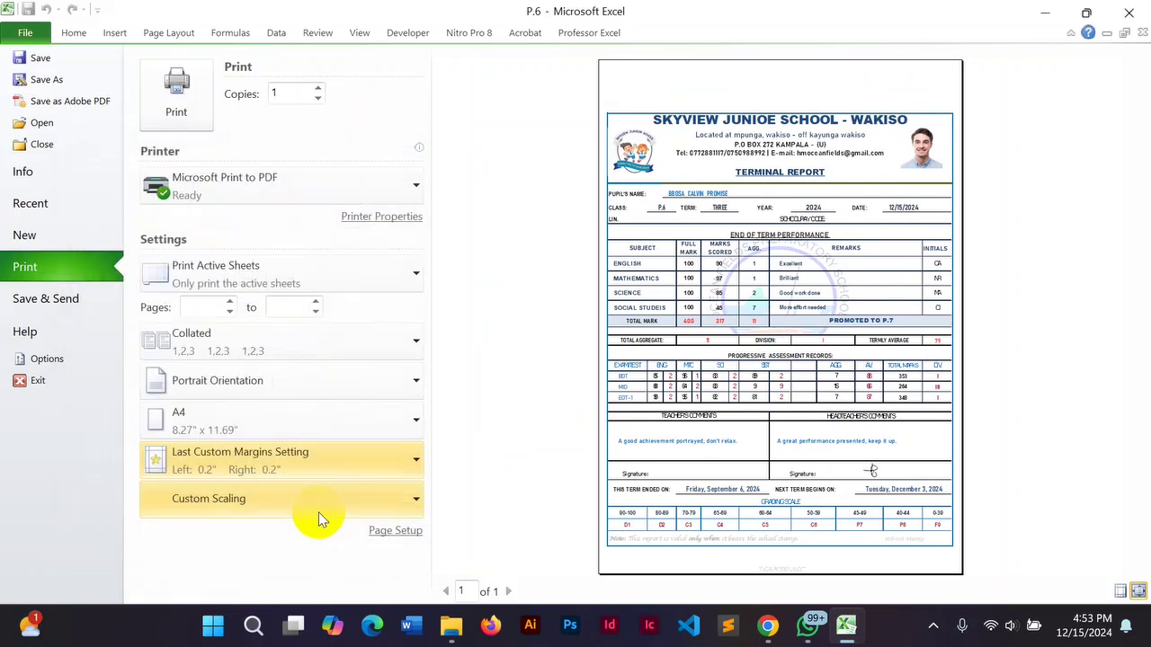